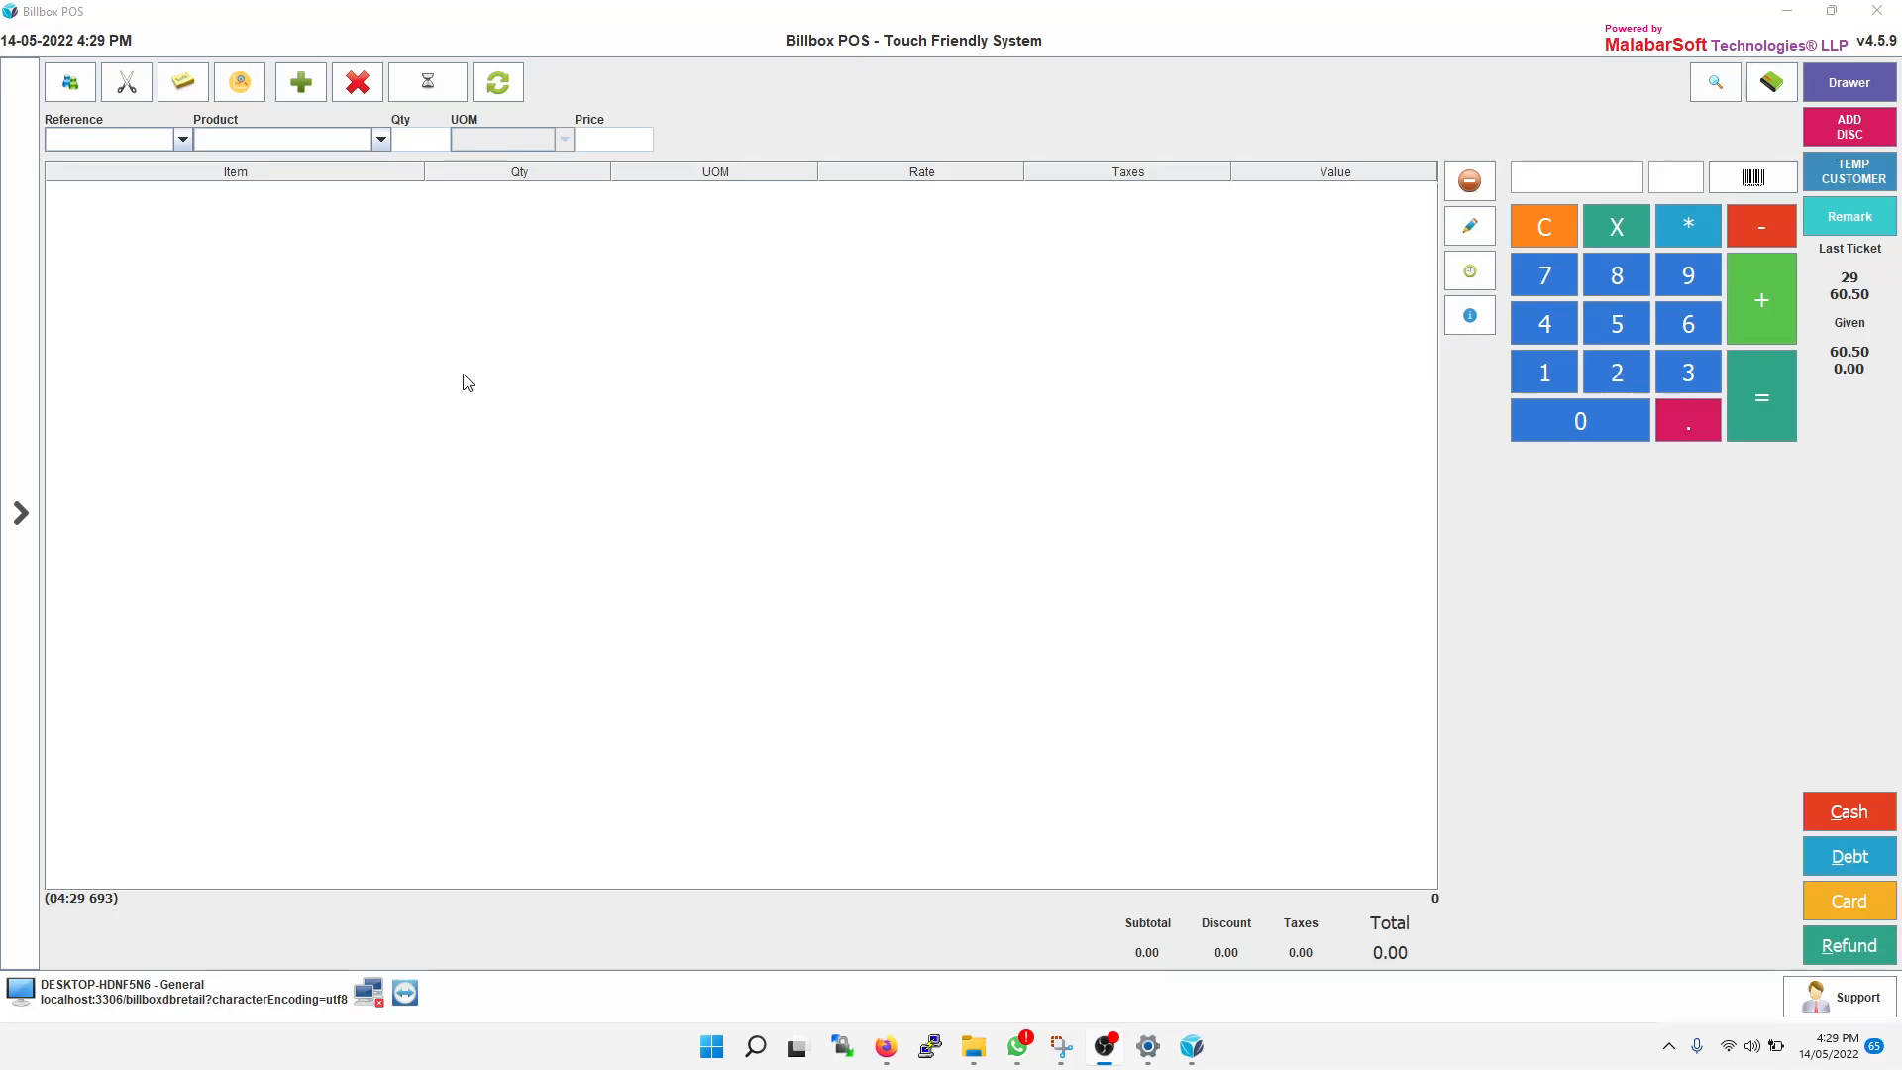
Review the Tickets setting in the general configuration and display the product list on the sales screen.
click(33, 503)
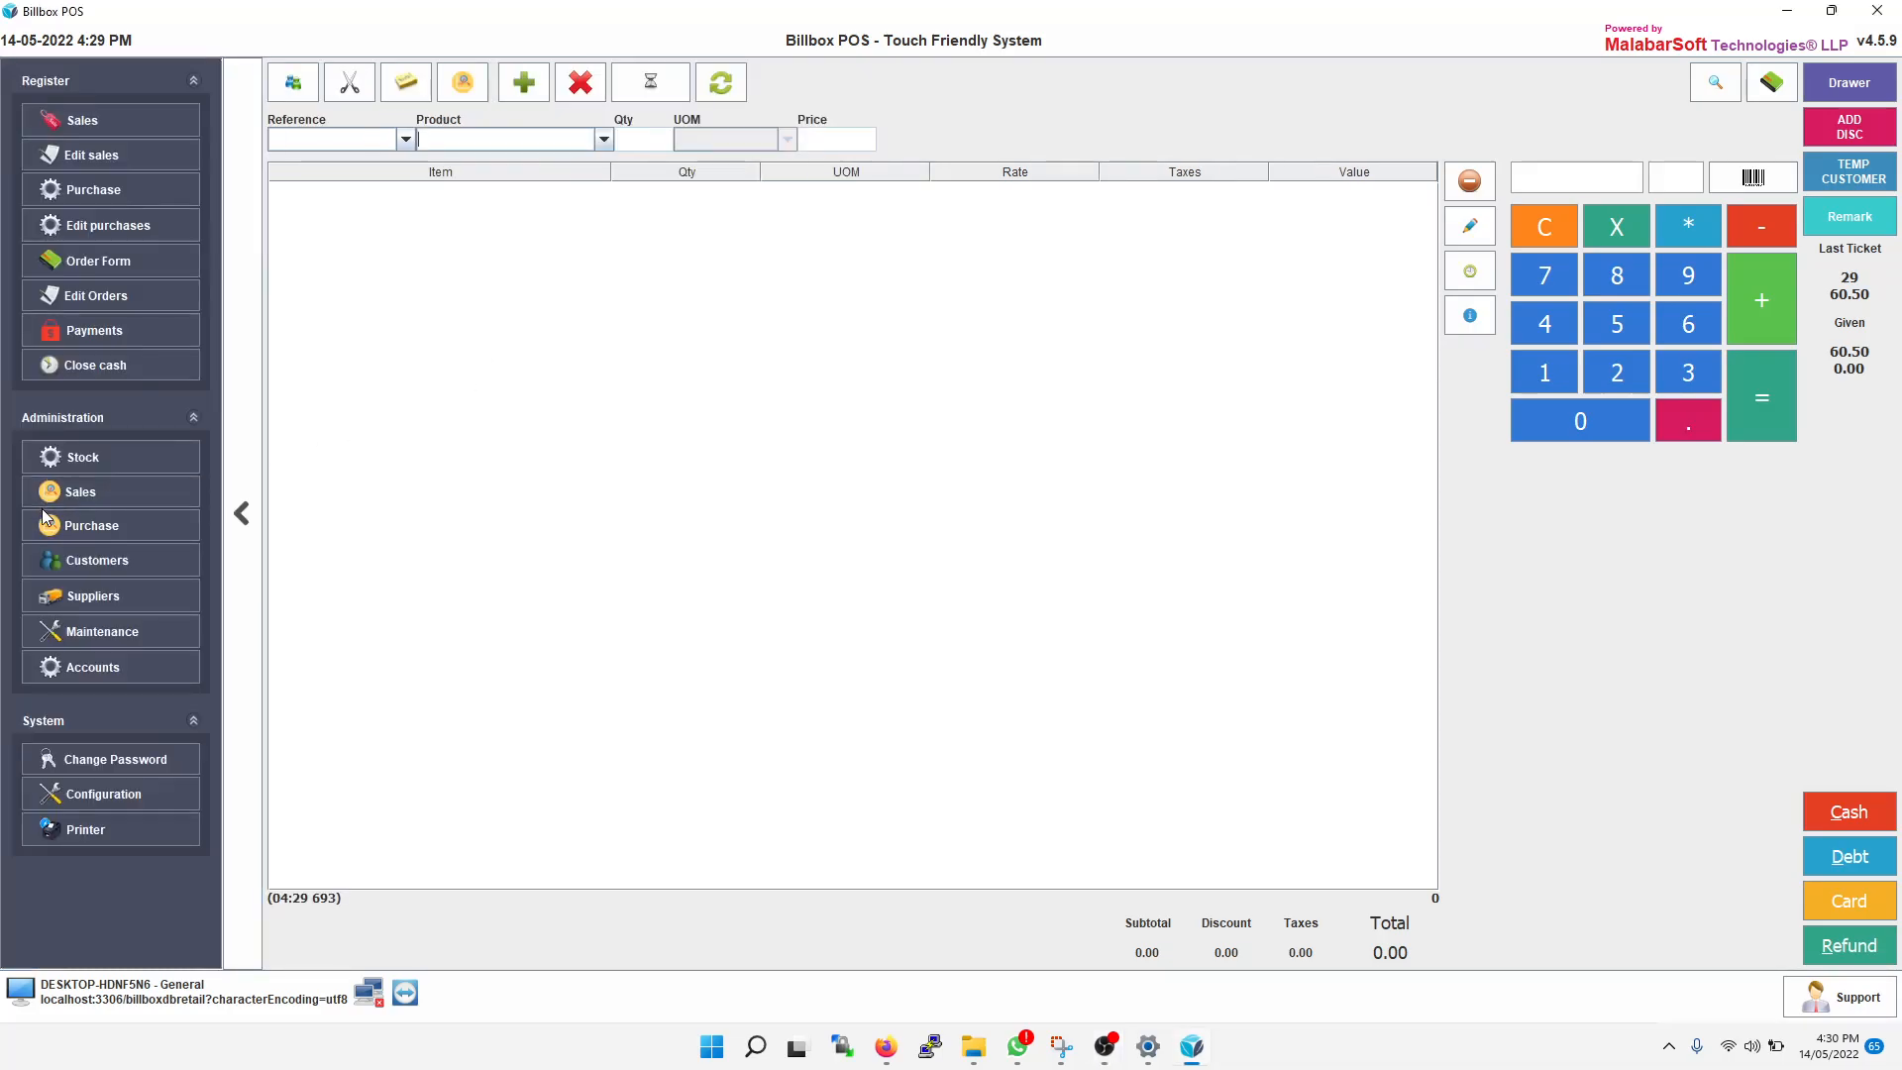
click(111, 798)
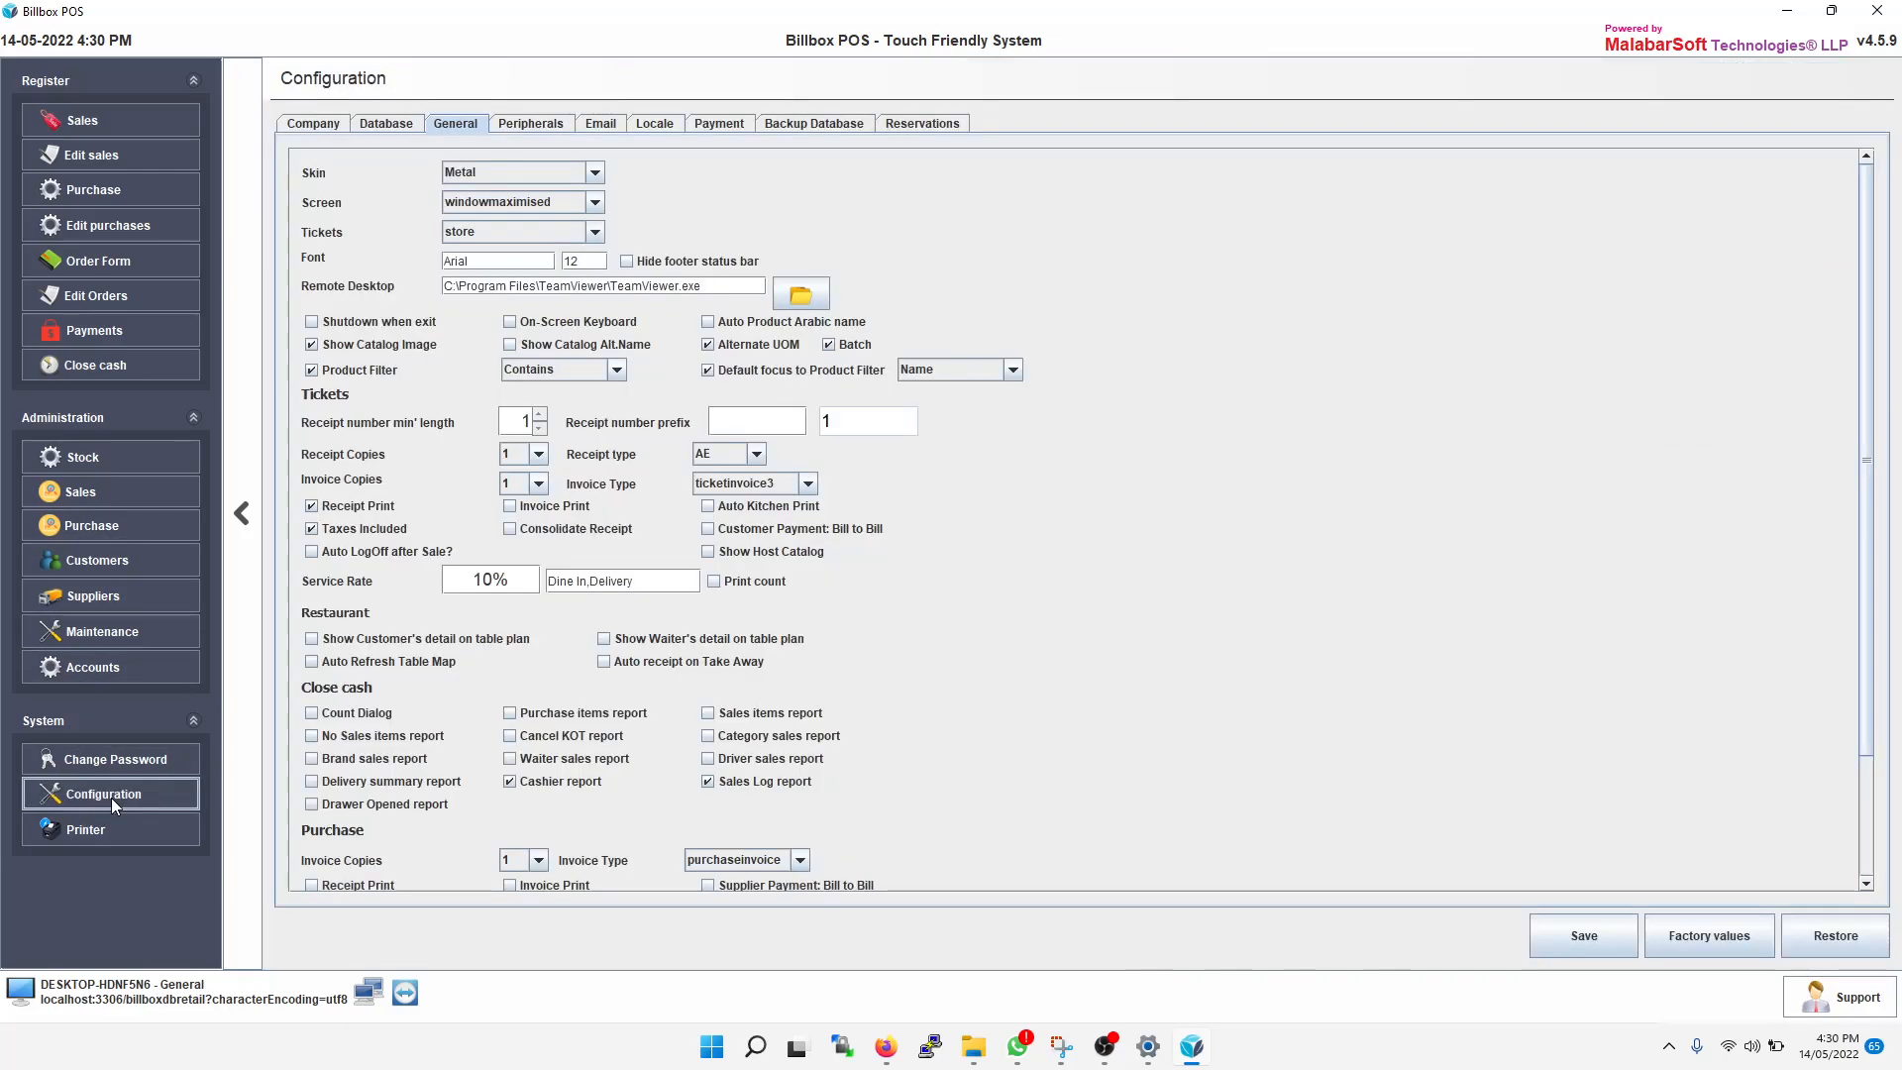
click(571, 238)
click(570, 240)
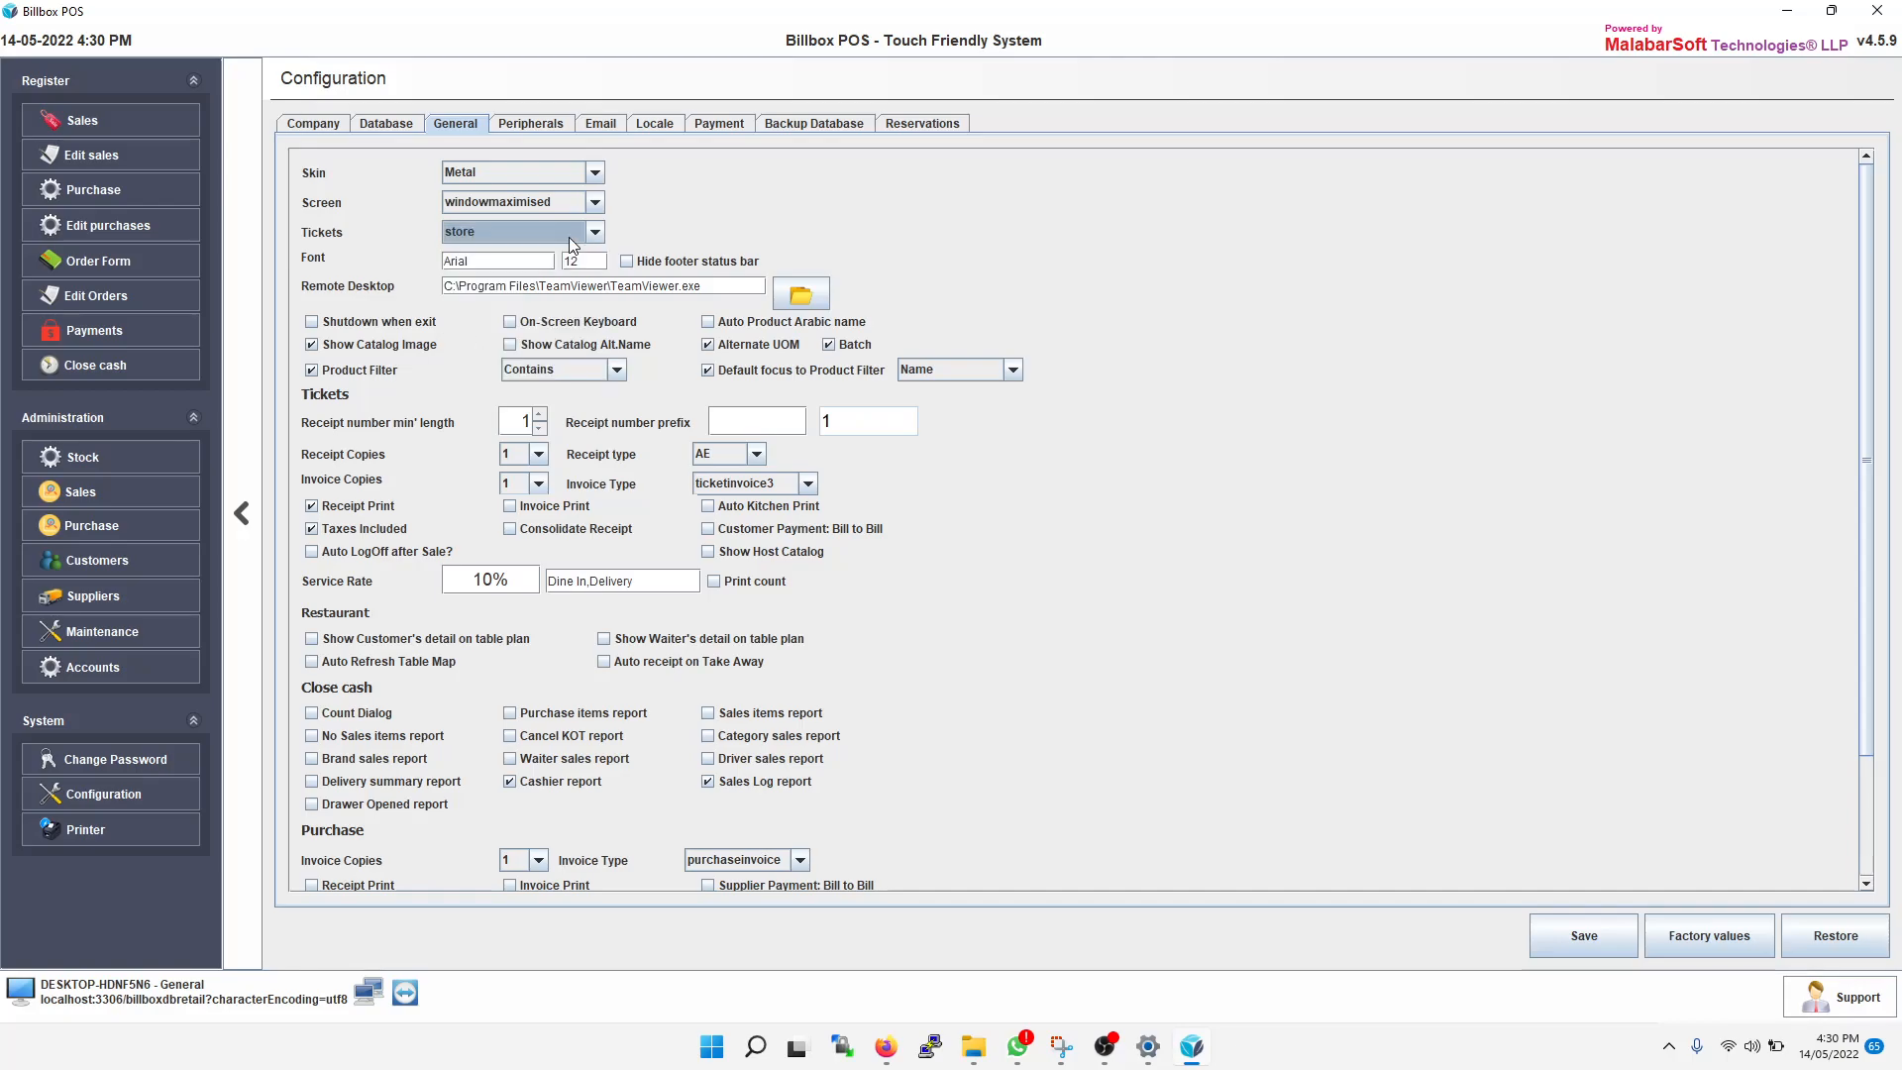
click(90, 124)
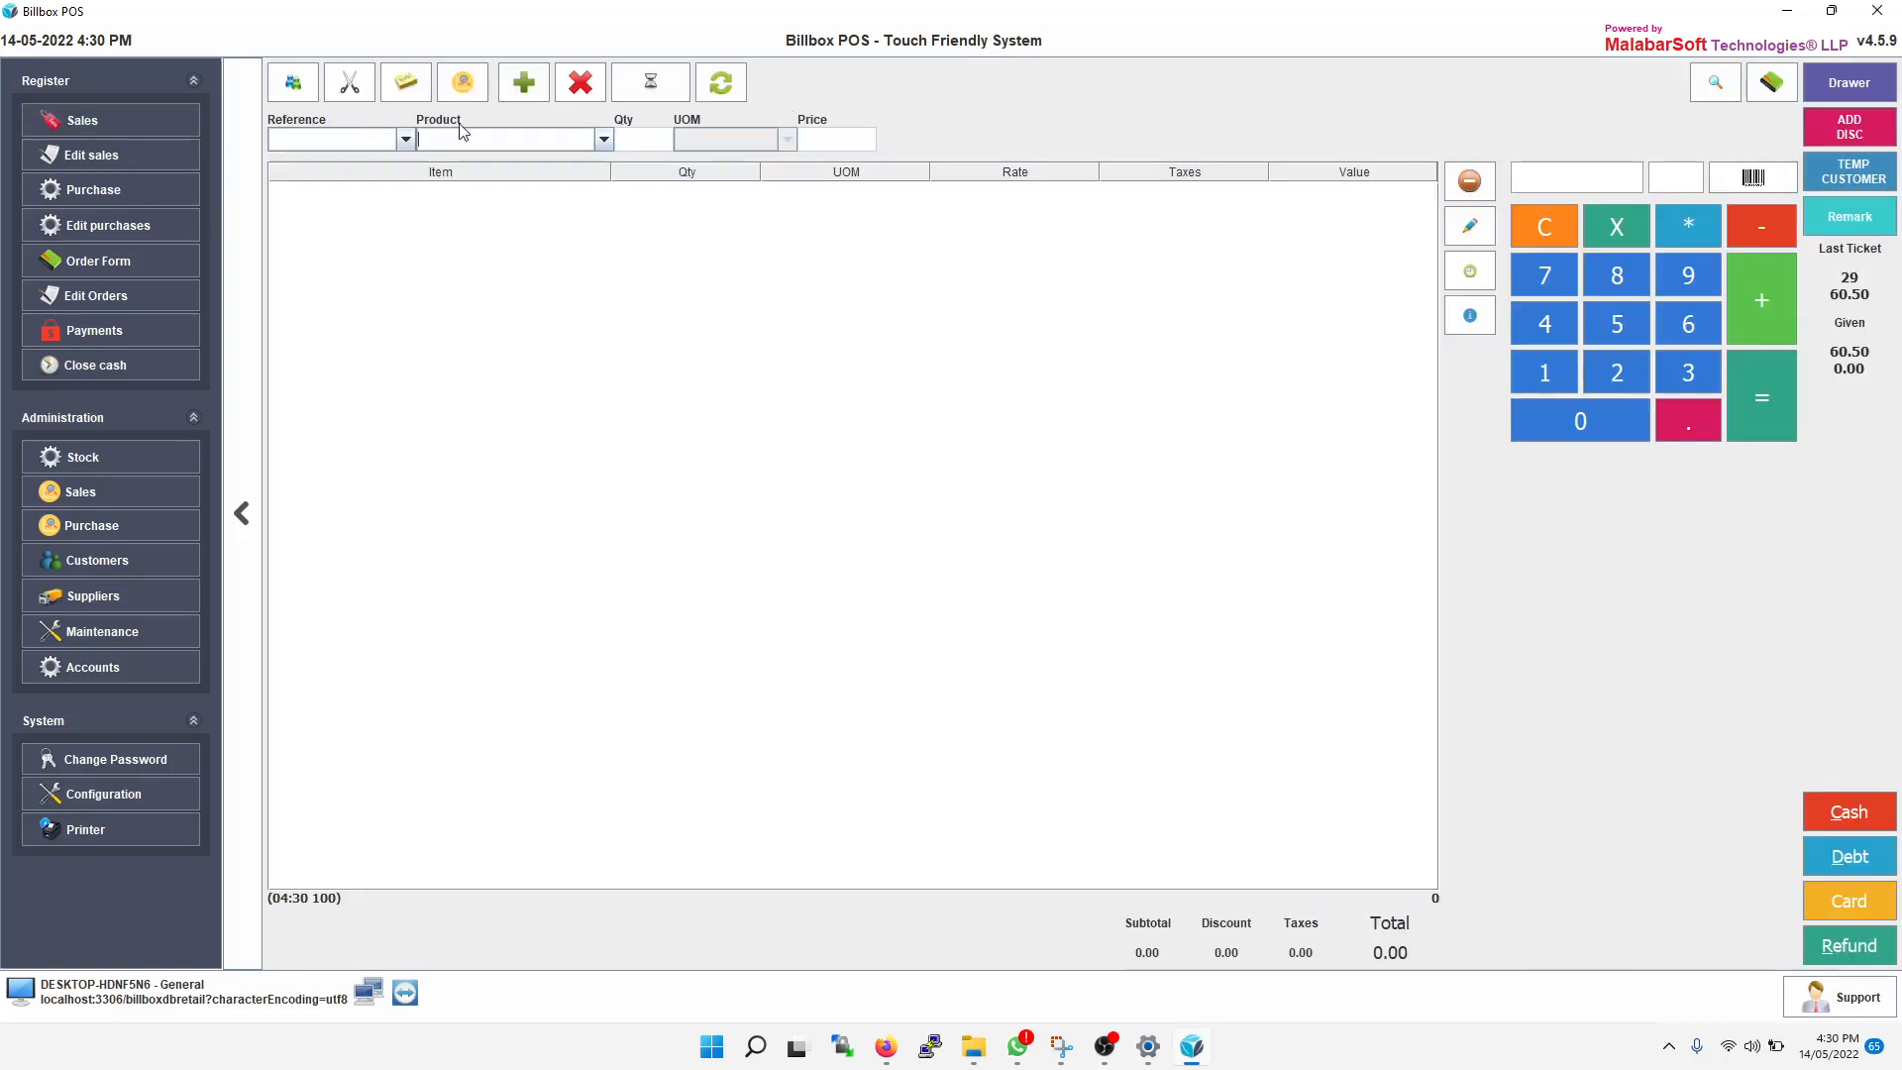
click(604, 140)
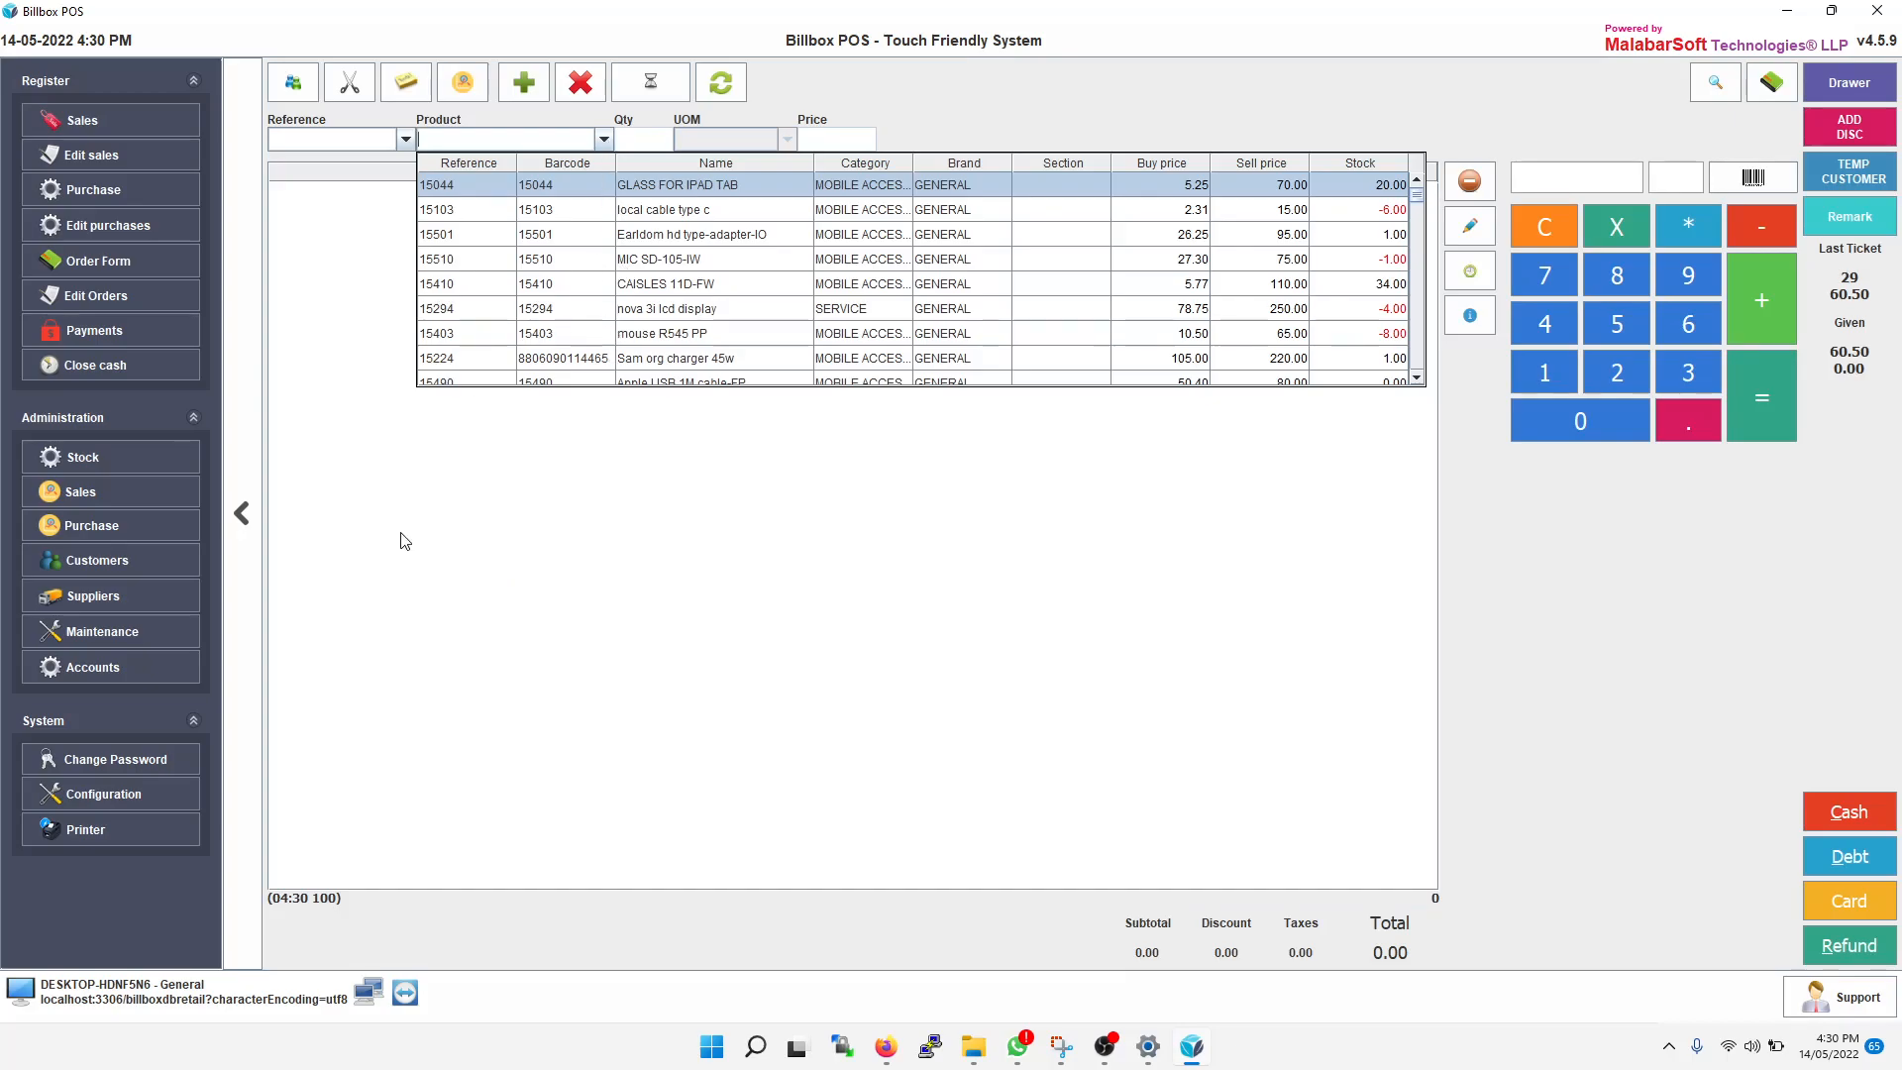
Make sure Product Filter is enabled in the general configuration and save the configuration.
click(142, 796)
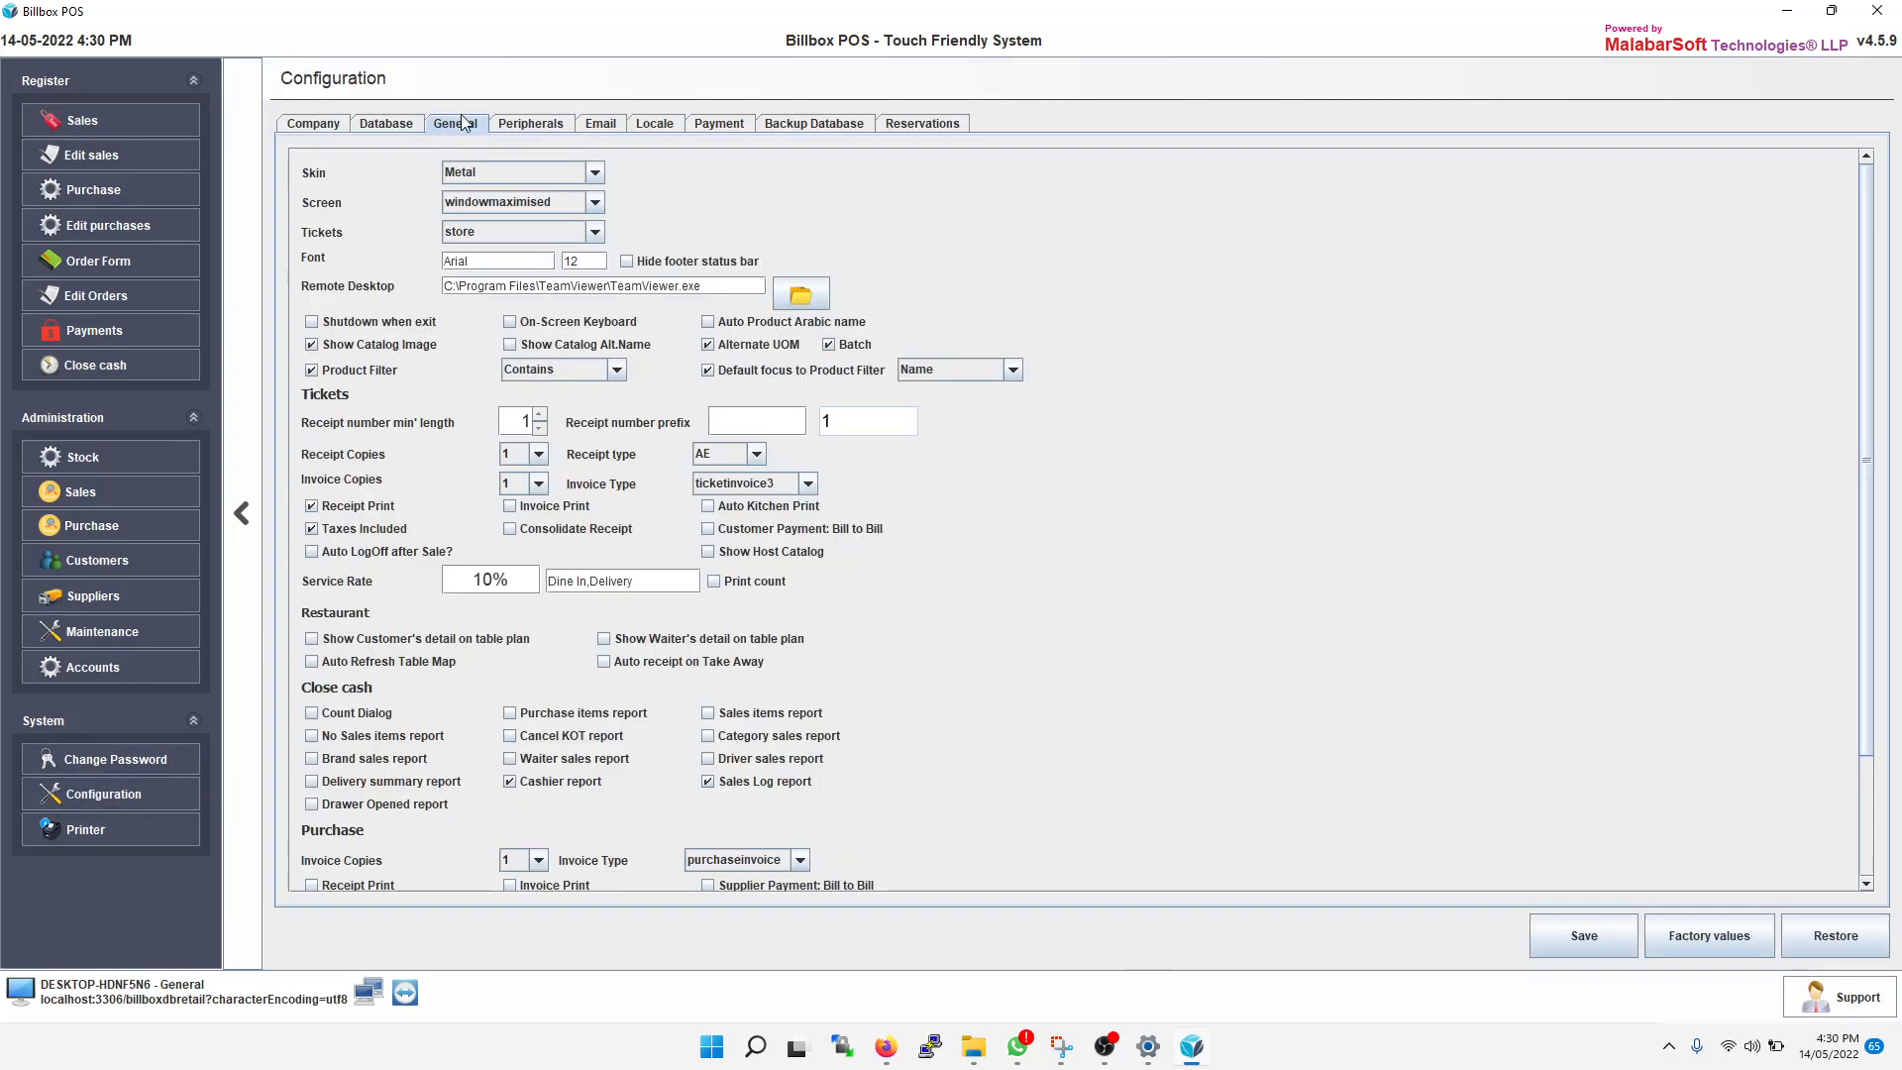
click(318, 374)
click(318, 373)
click(1597, 934)
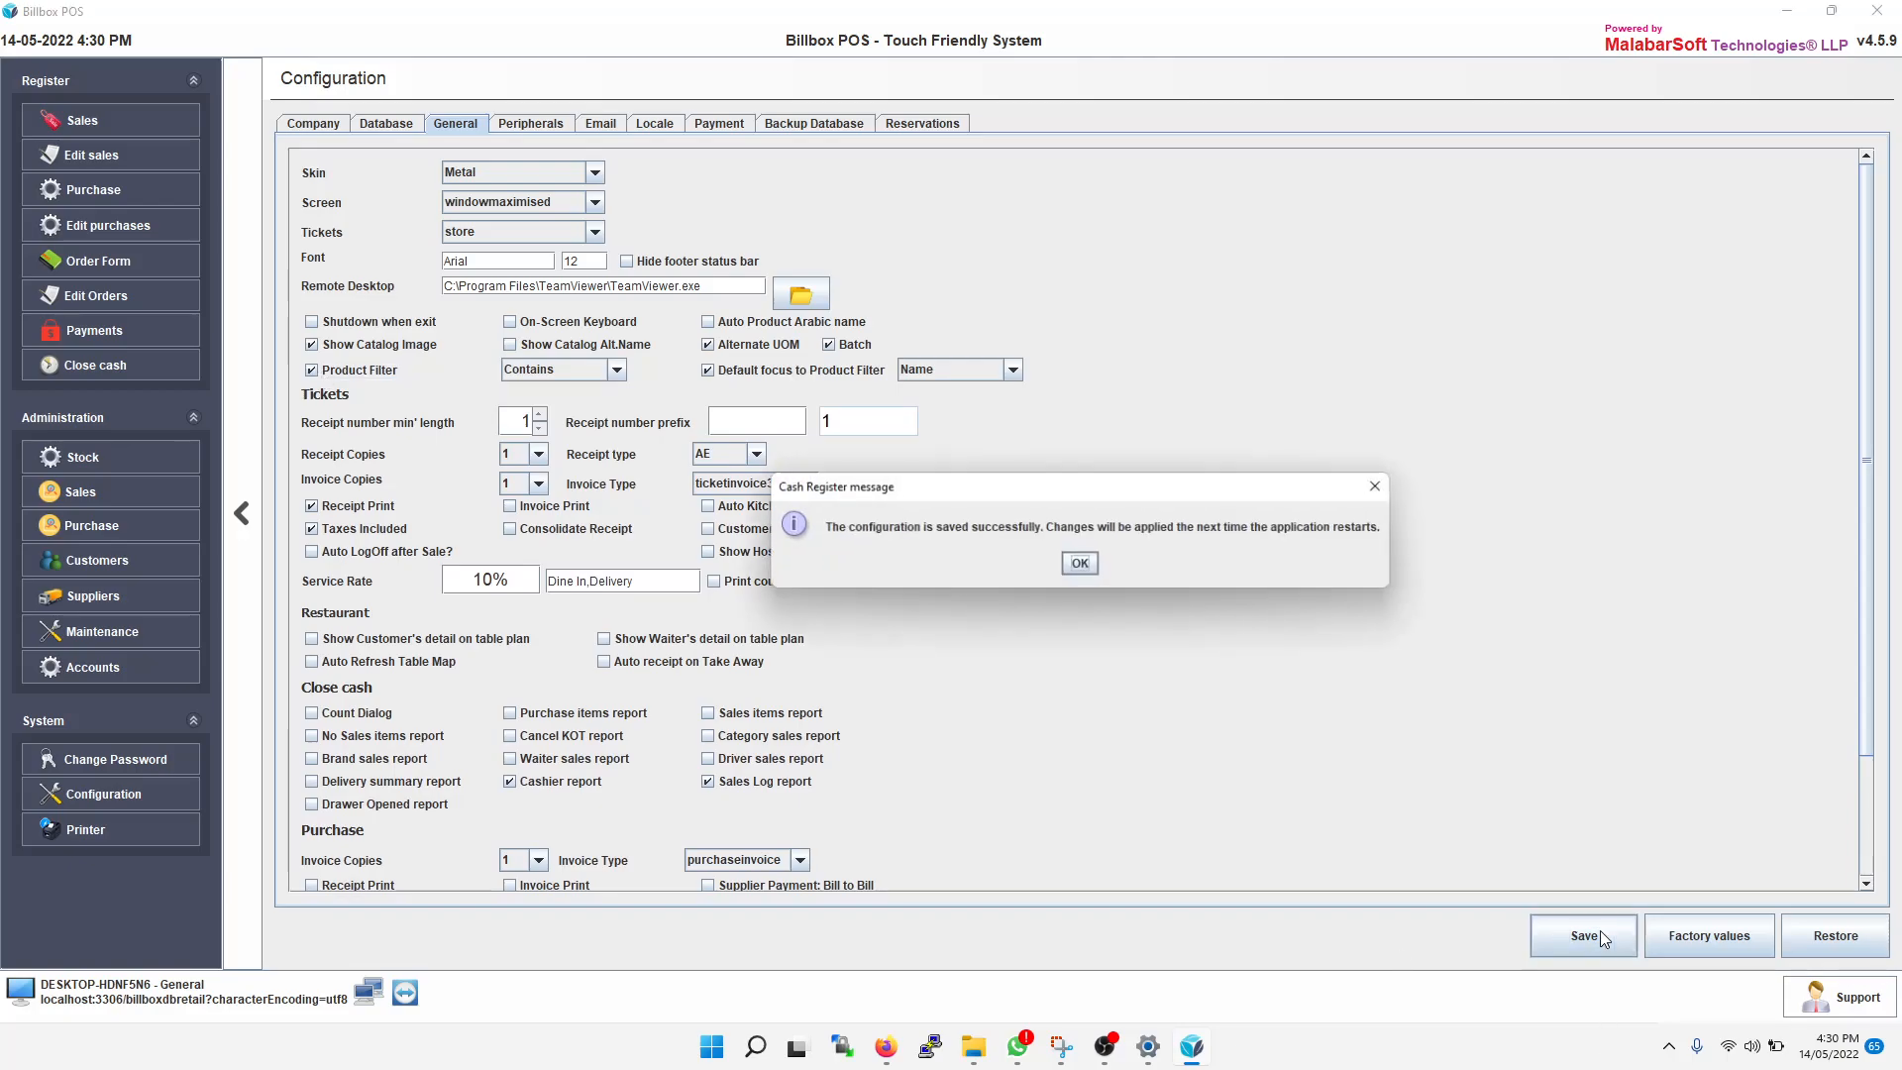
click(1081, 566)
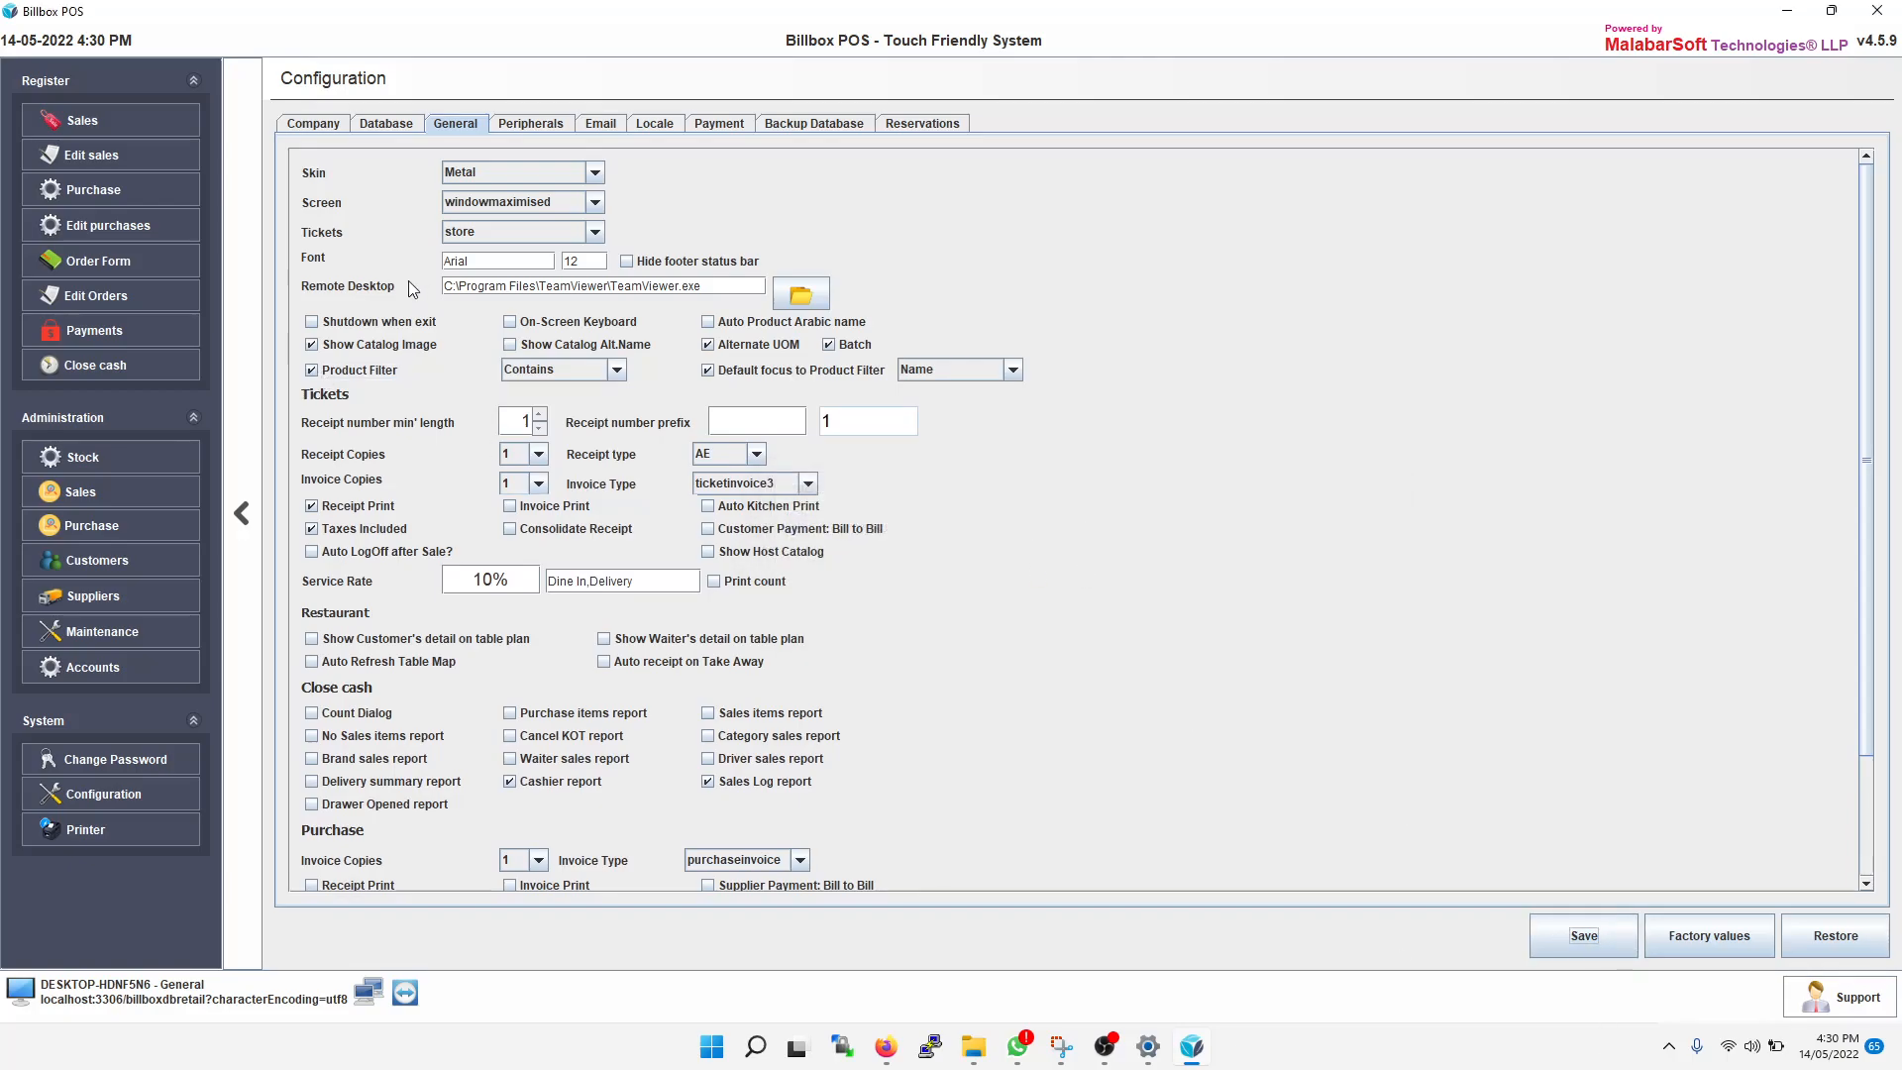
On the full-width sales screen, search the products for "camer" and add mmc camera 64gb with a quantity of 5.
click(146, 117)
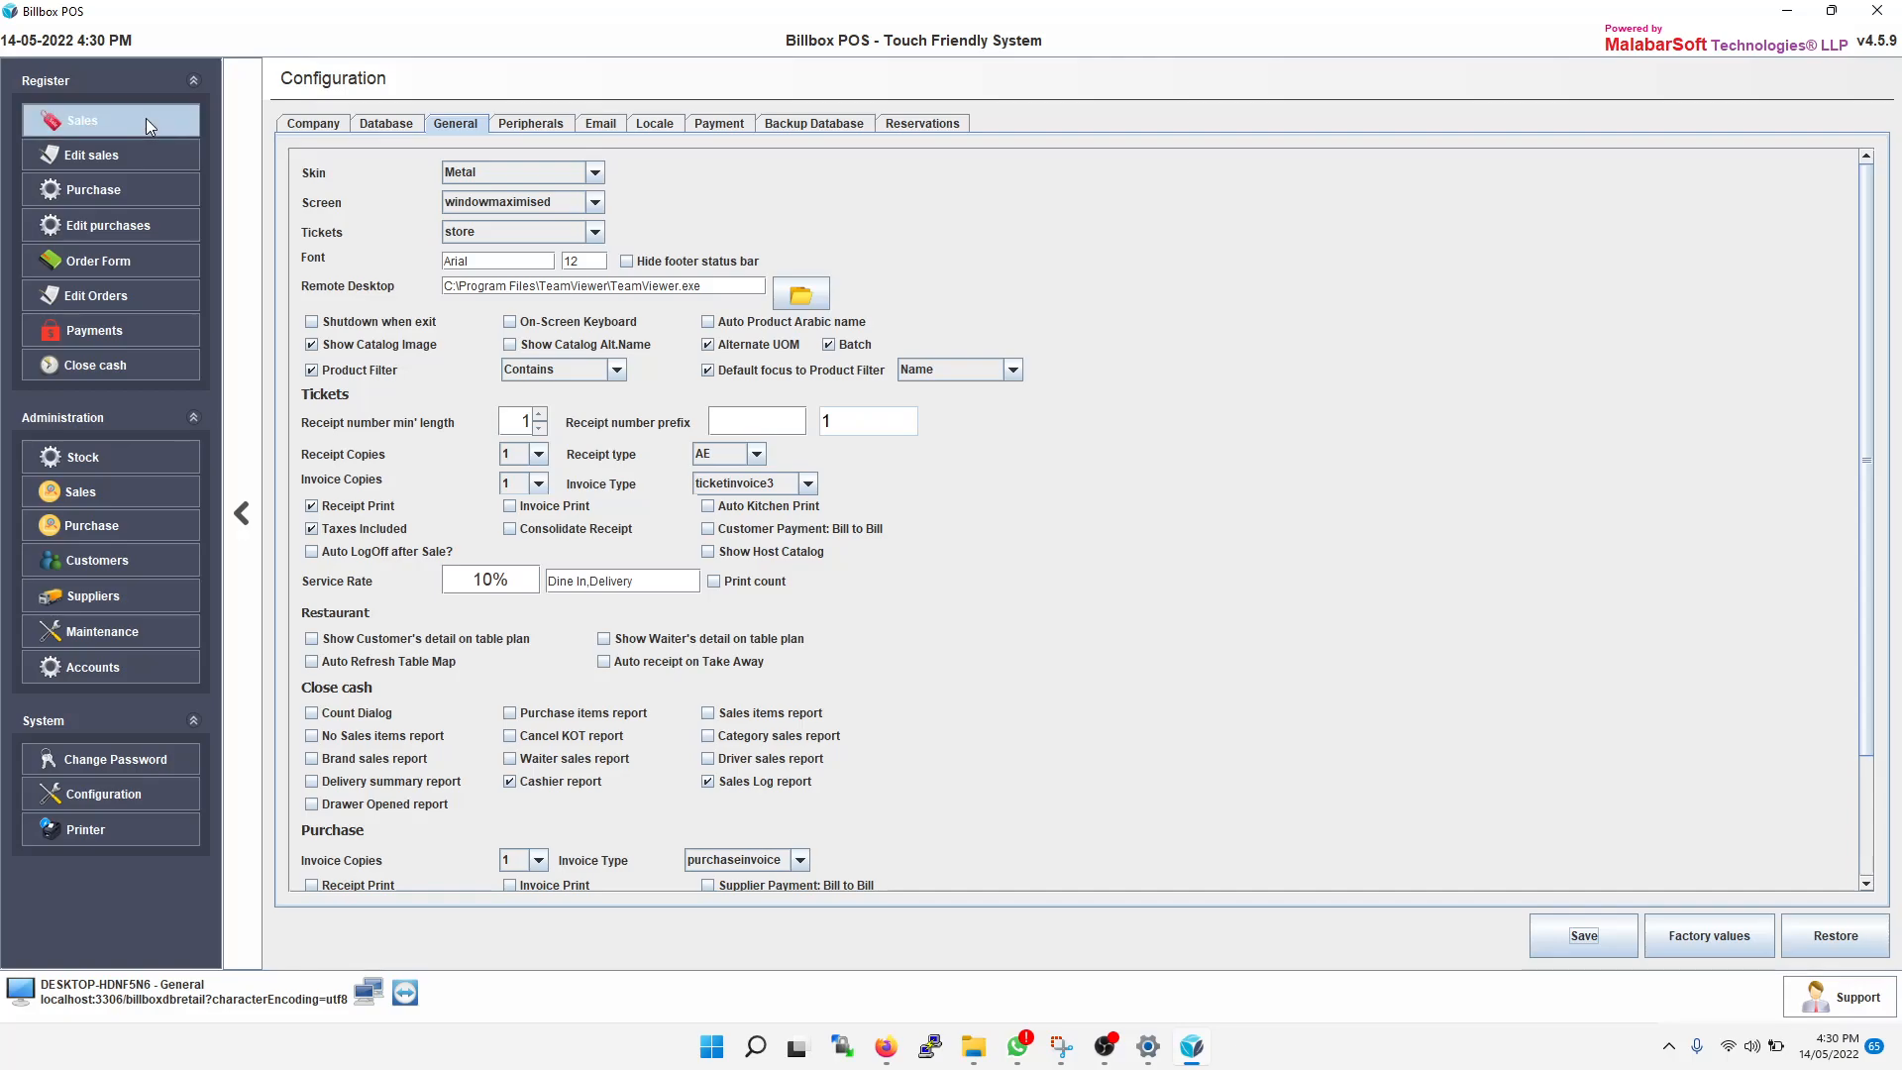
click(235, 483)
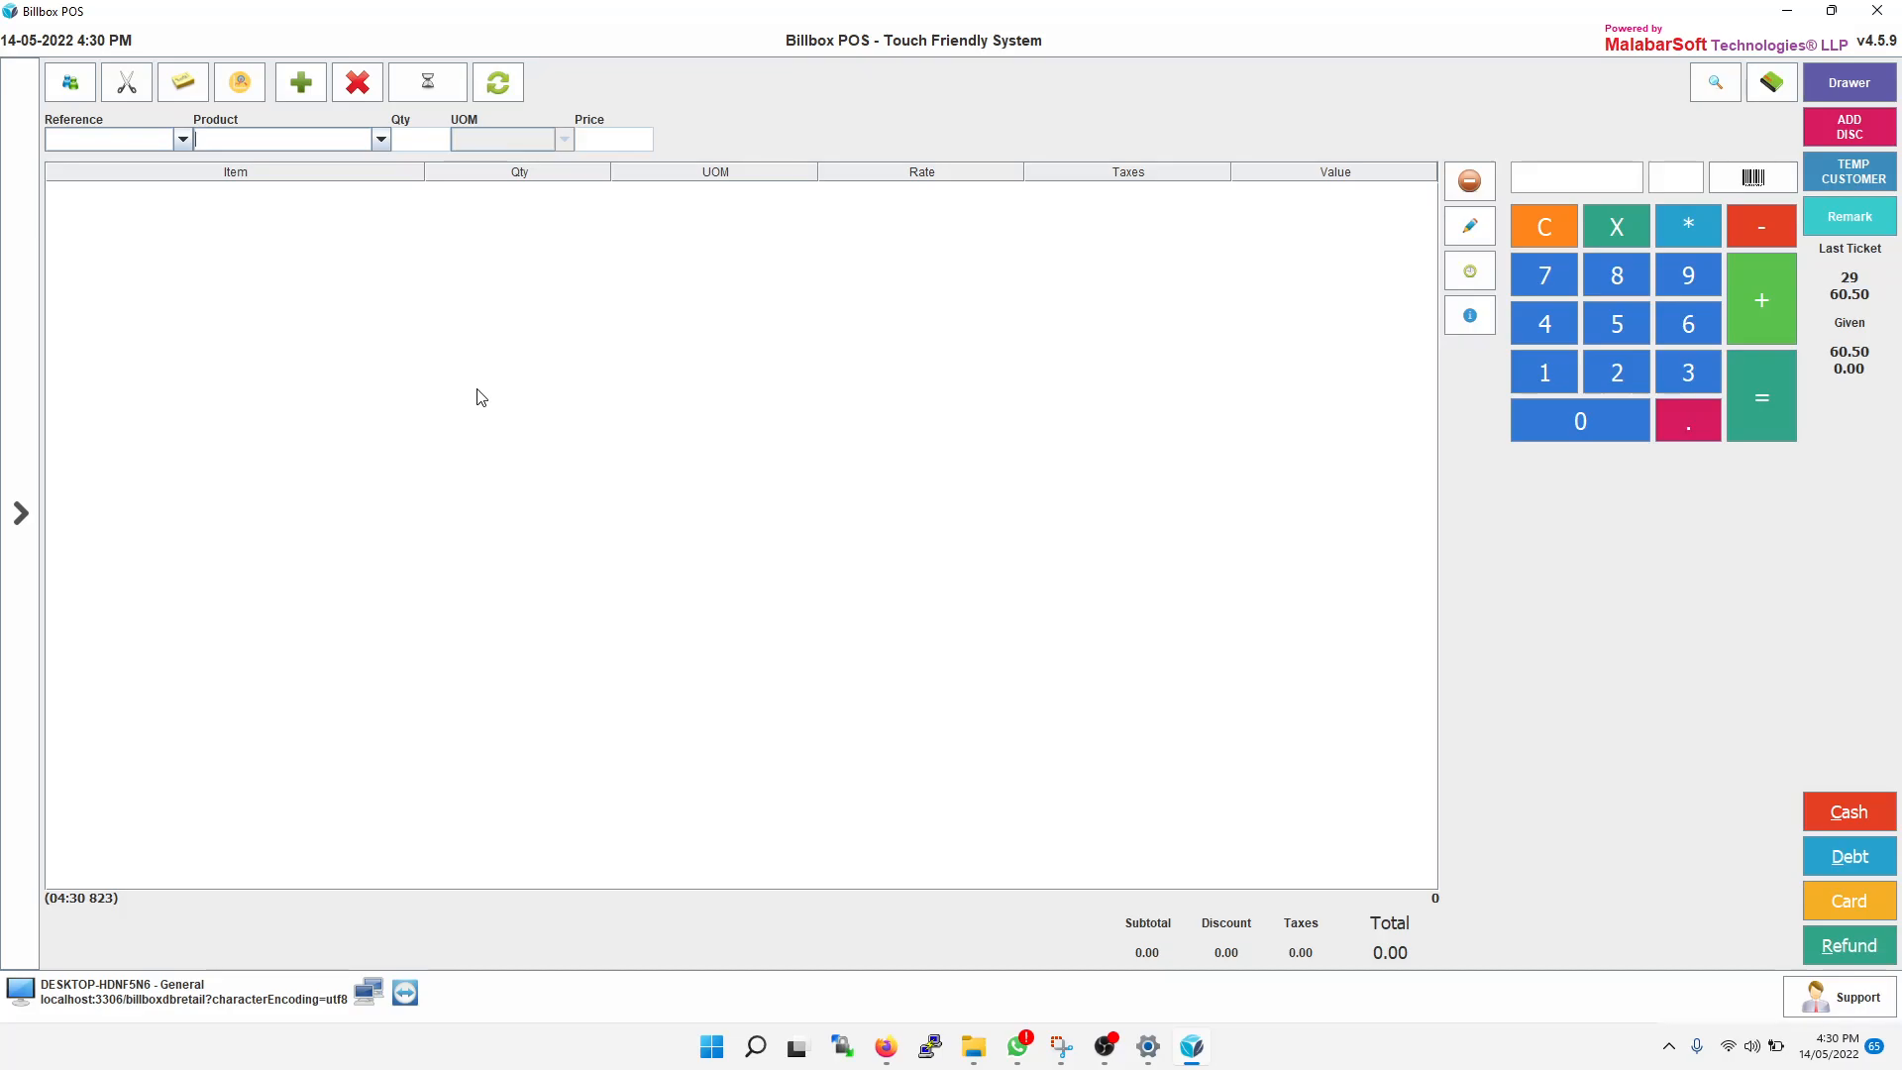
click(382, 141)
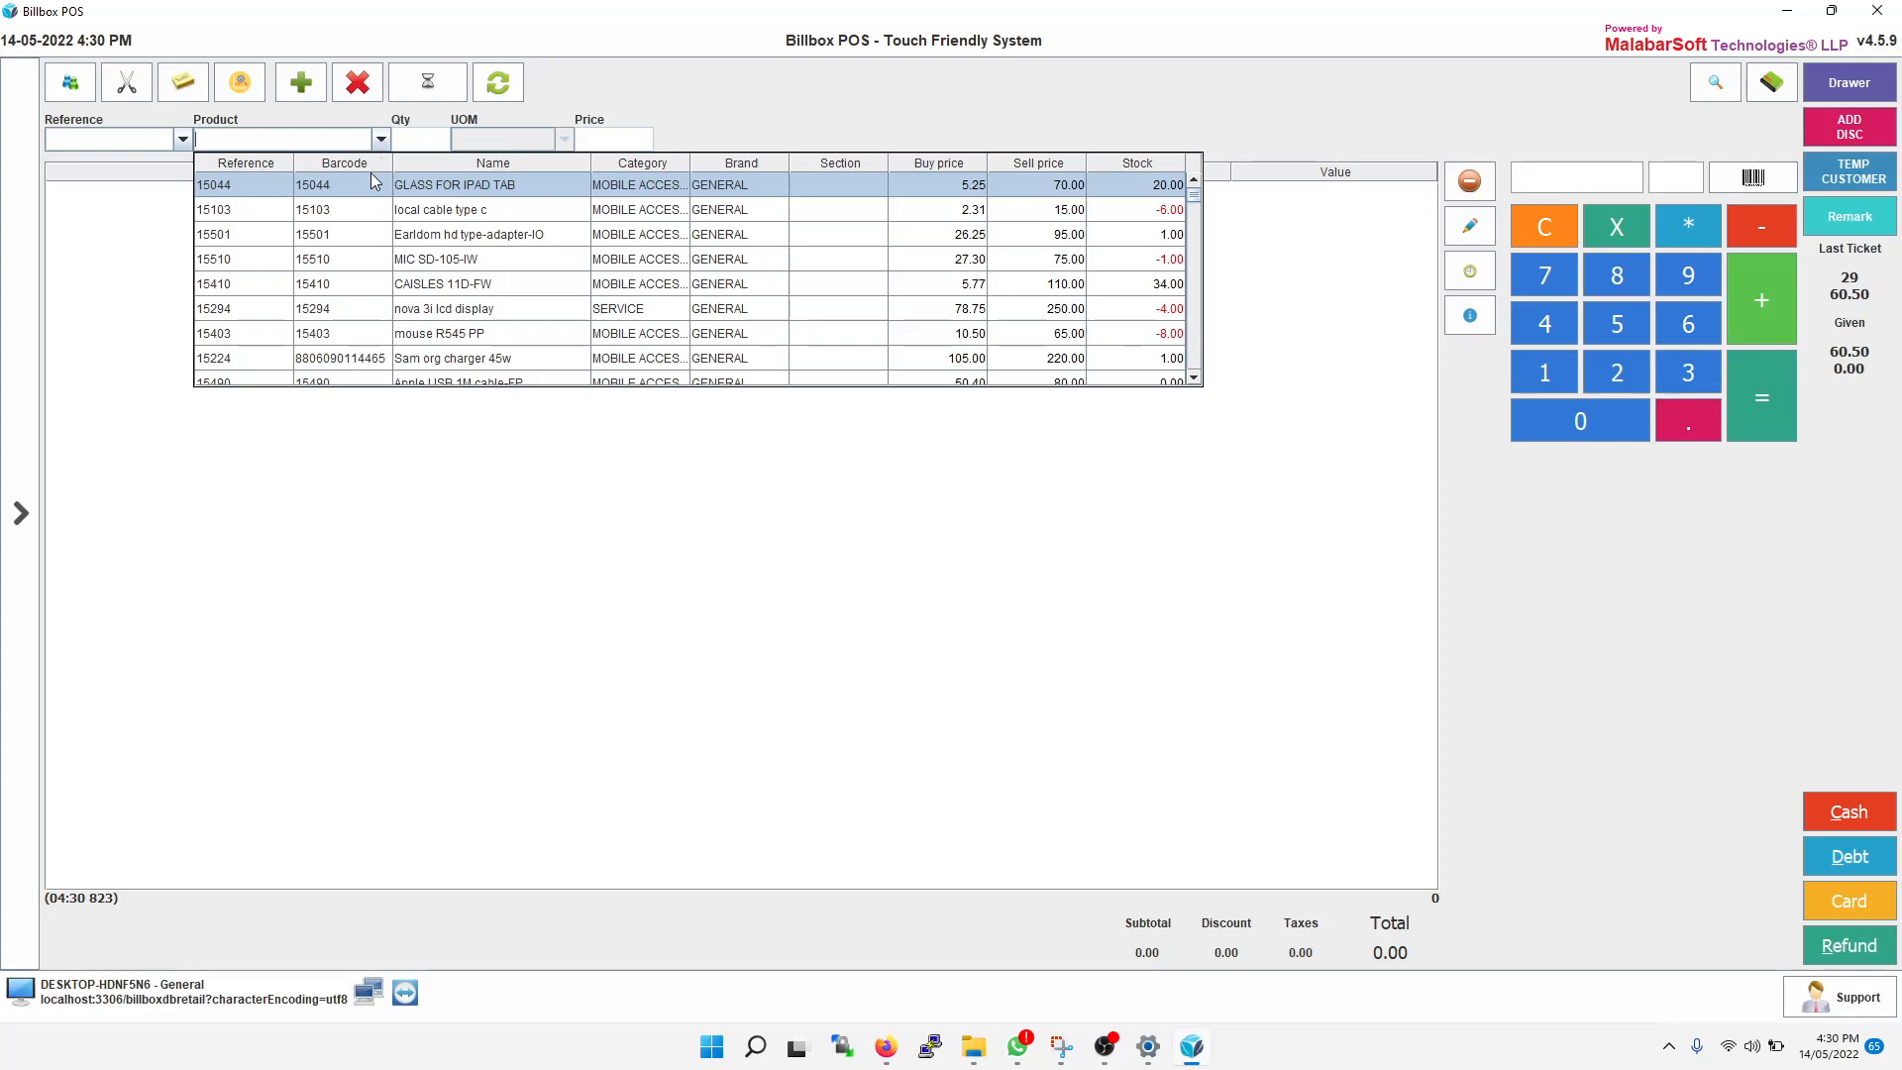
text(camer)
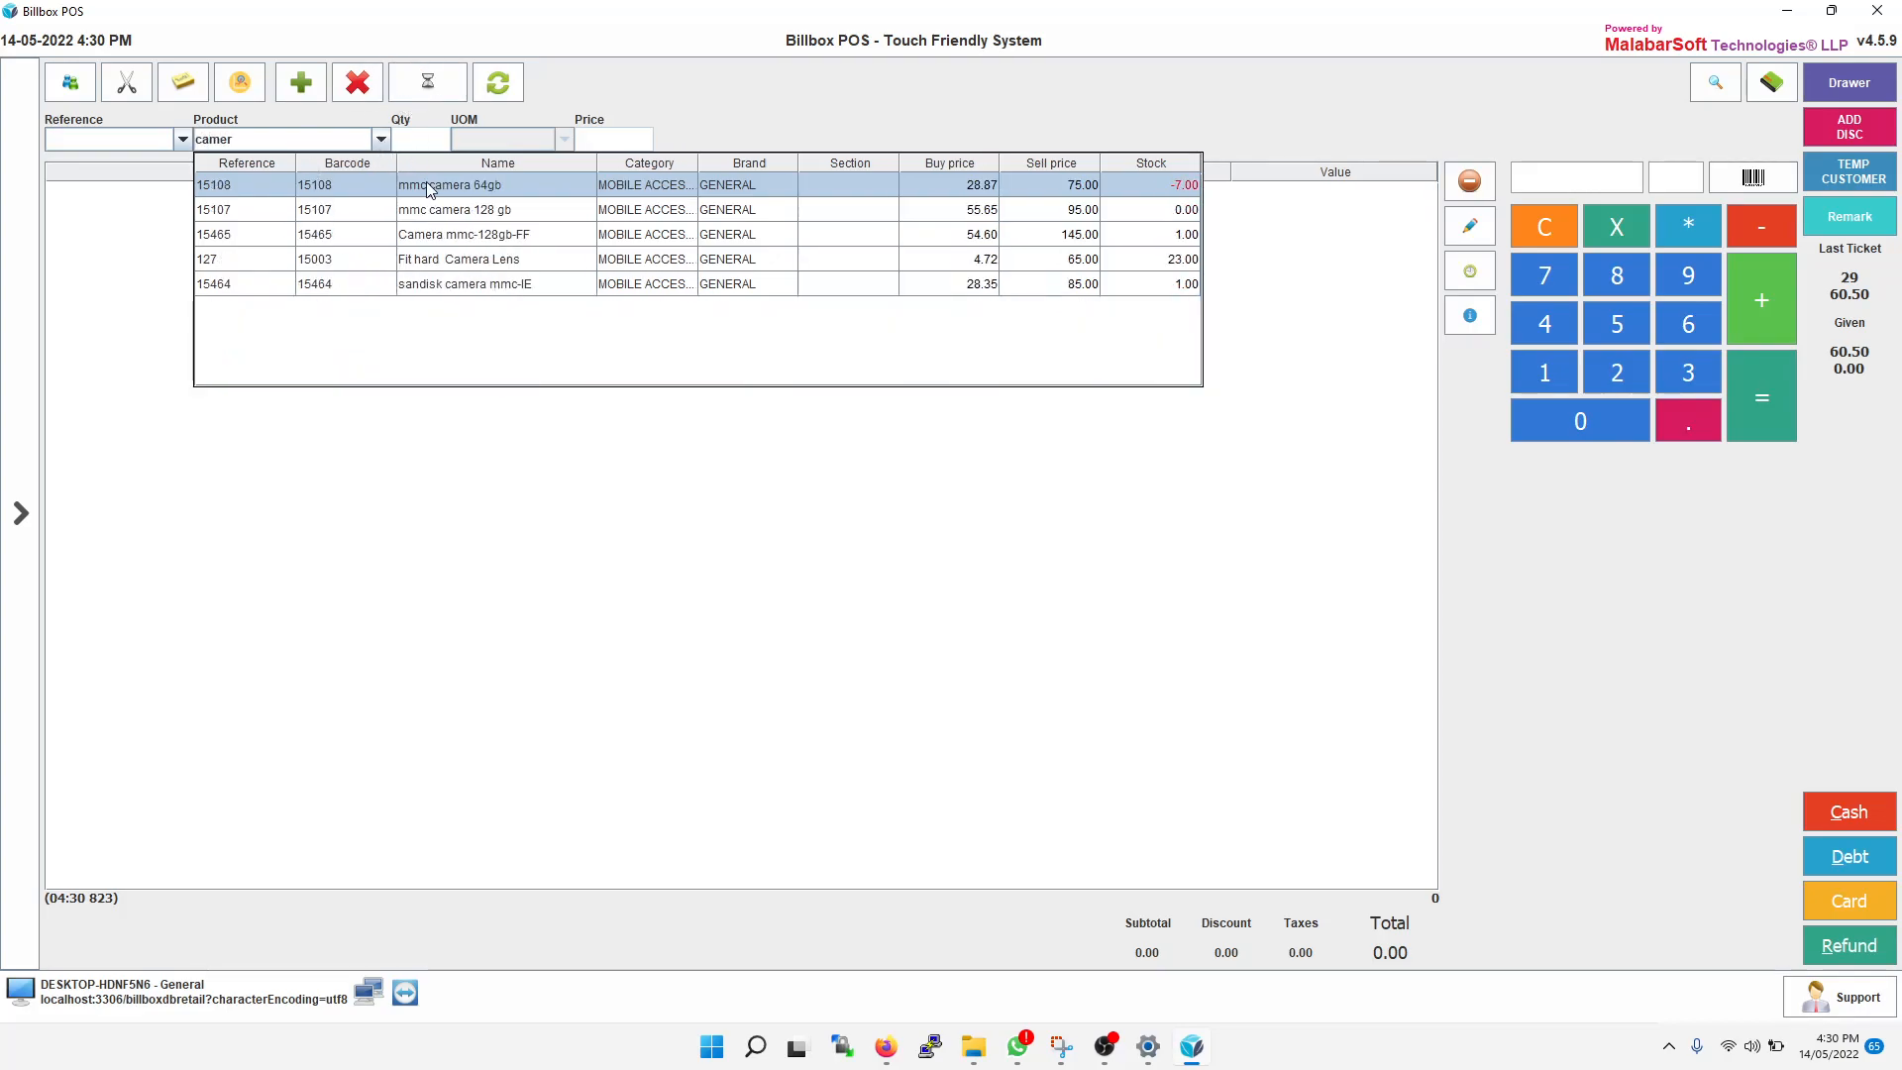
click(431, 185)
click(400, 140)
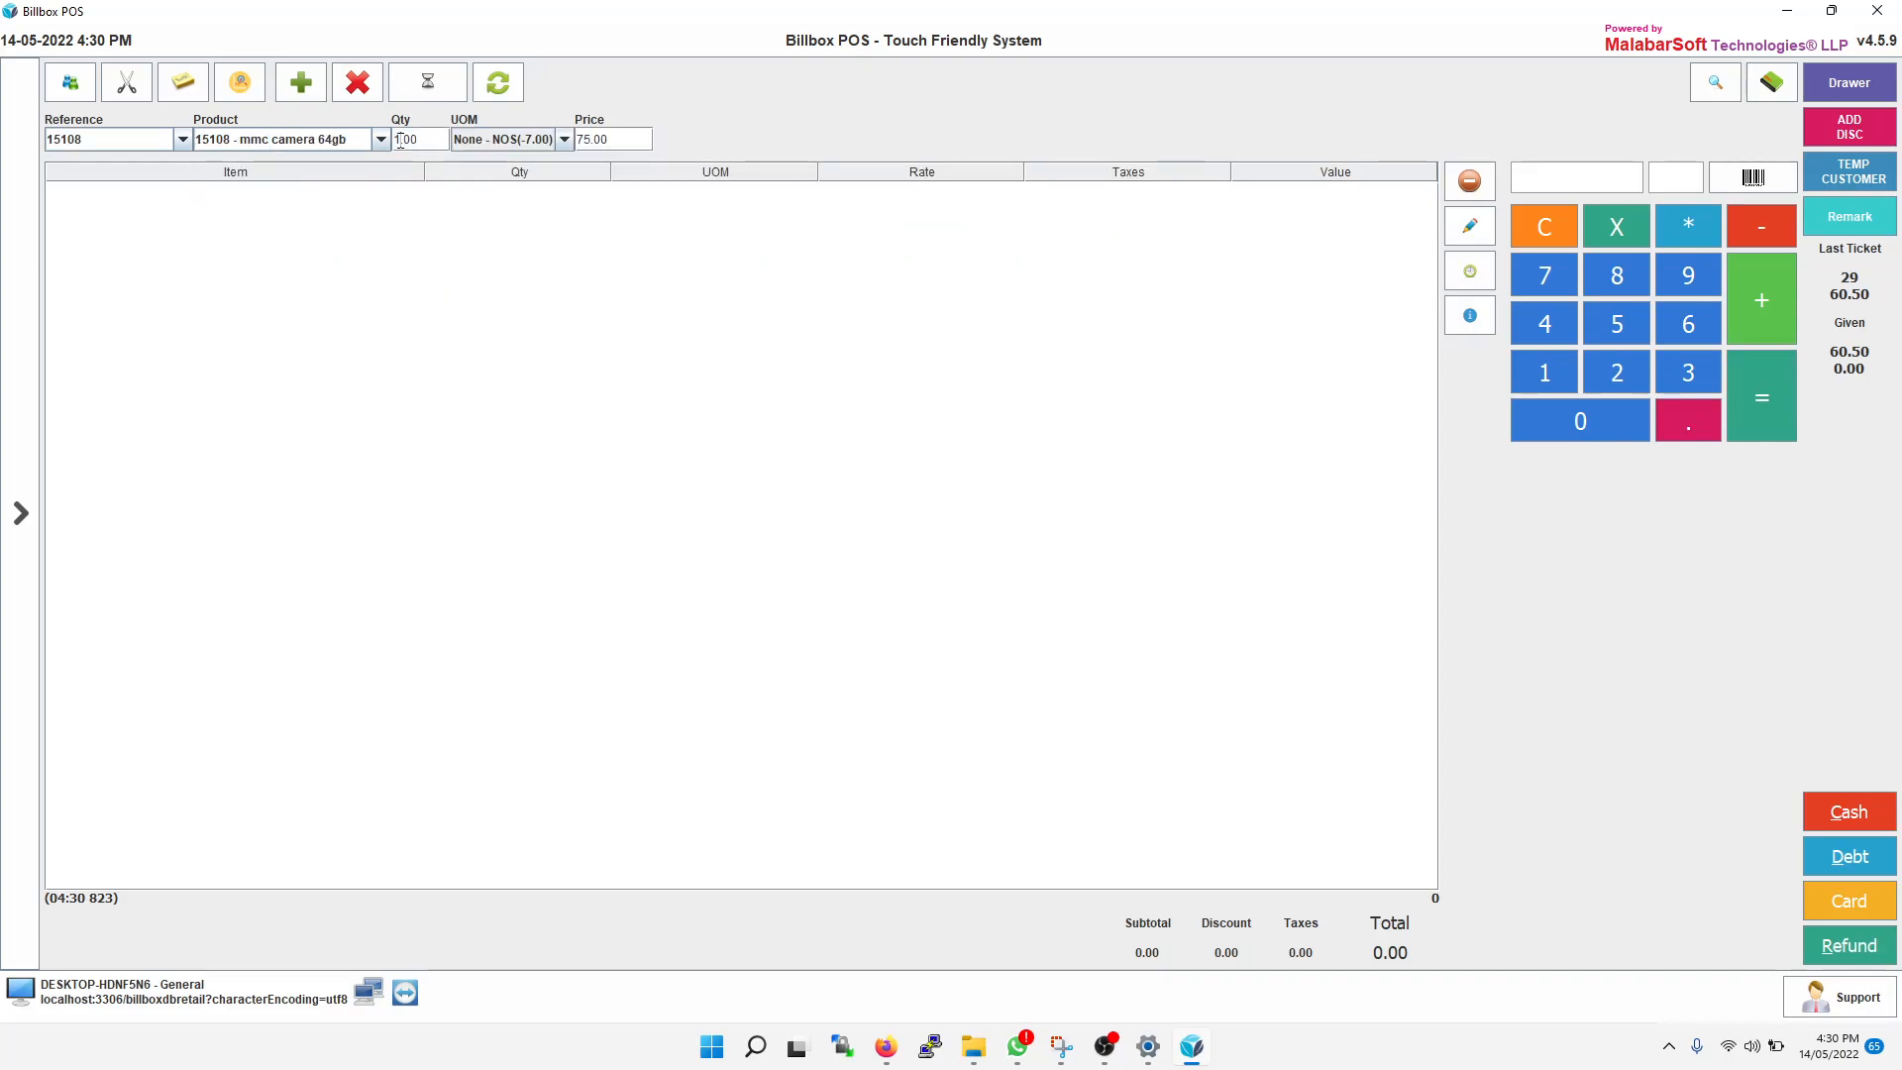
drag(401, 141, 393, 140)
text(5)
key(Return)
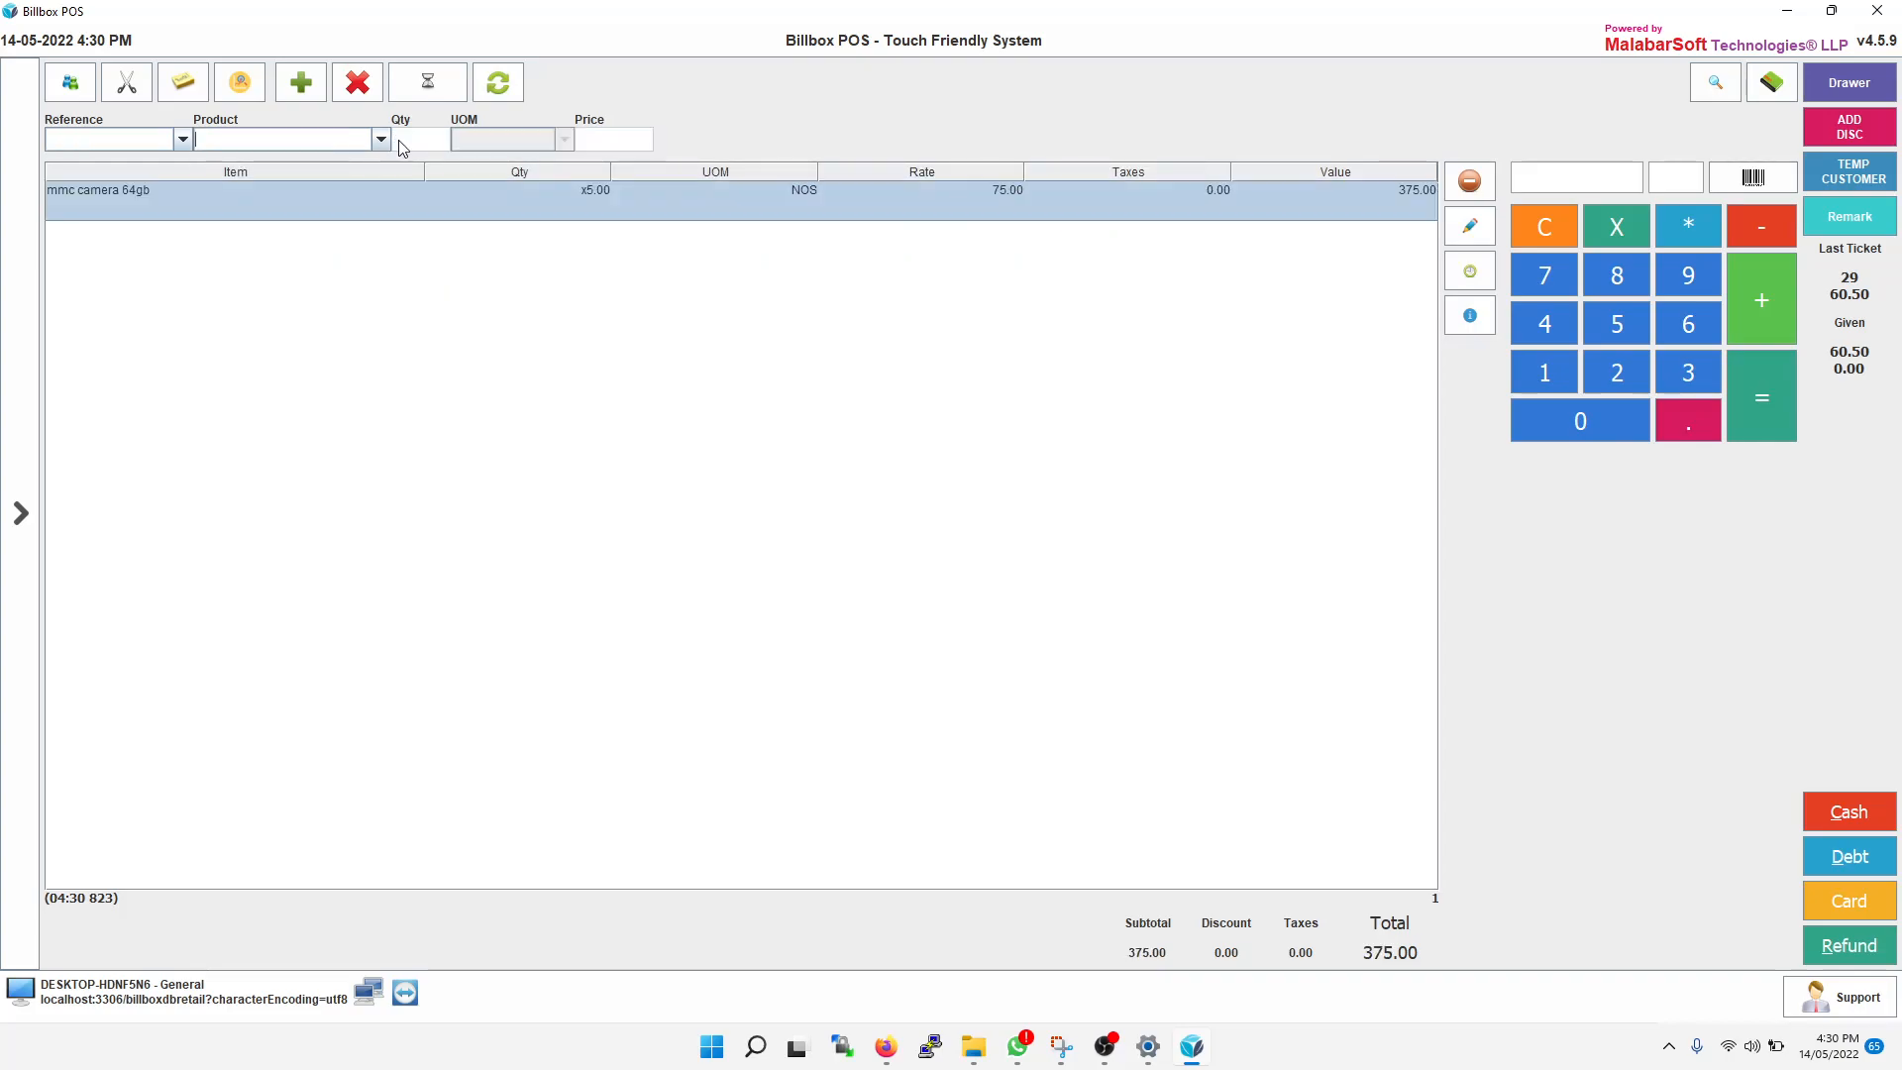
Add one Earldom hd type-adapter-IO and one CAISLES 11D-FW to the sale from the product list.
click(385, 140)
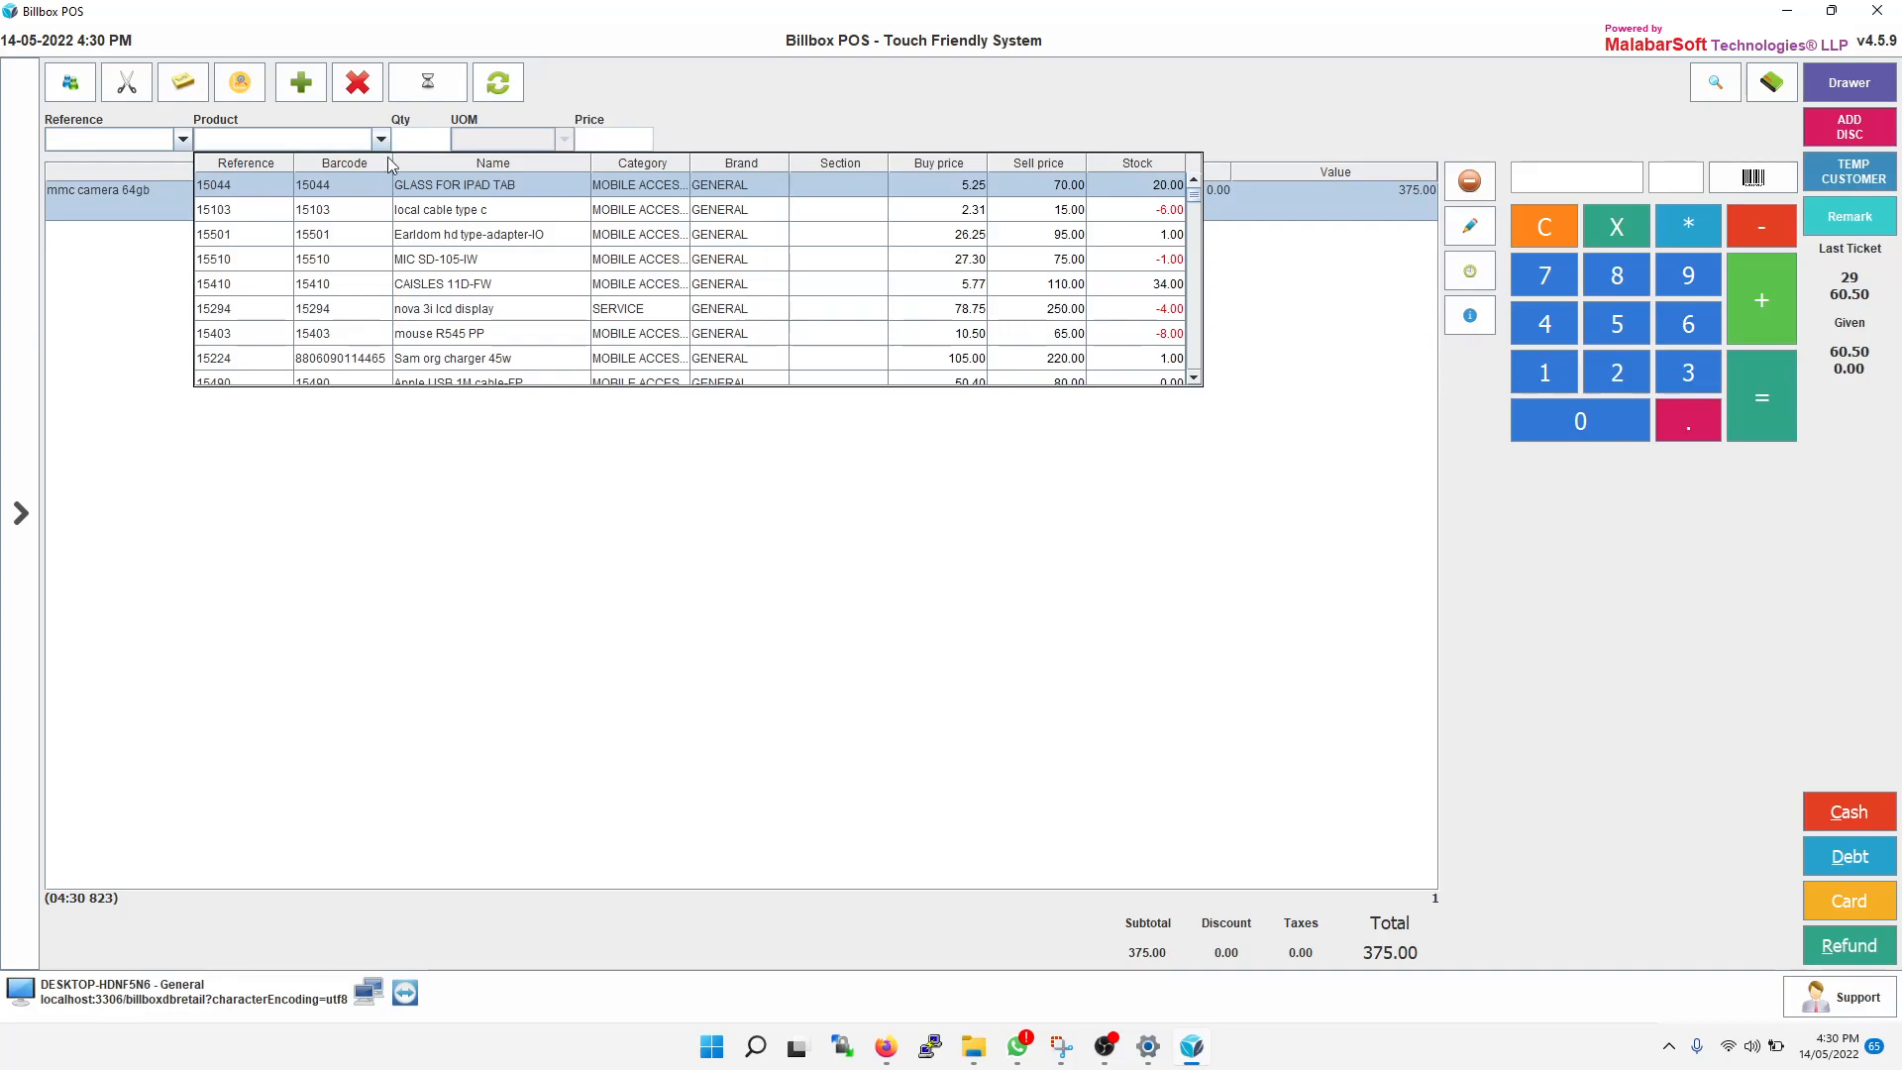
click(402, 240)
key(Return)
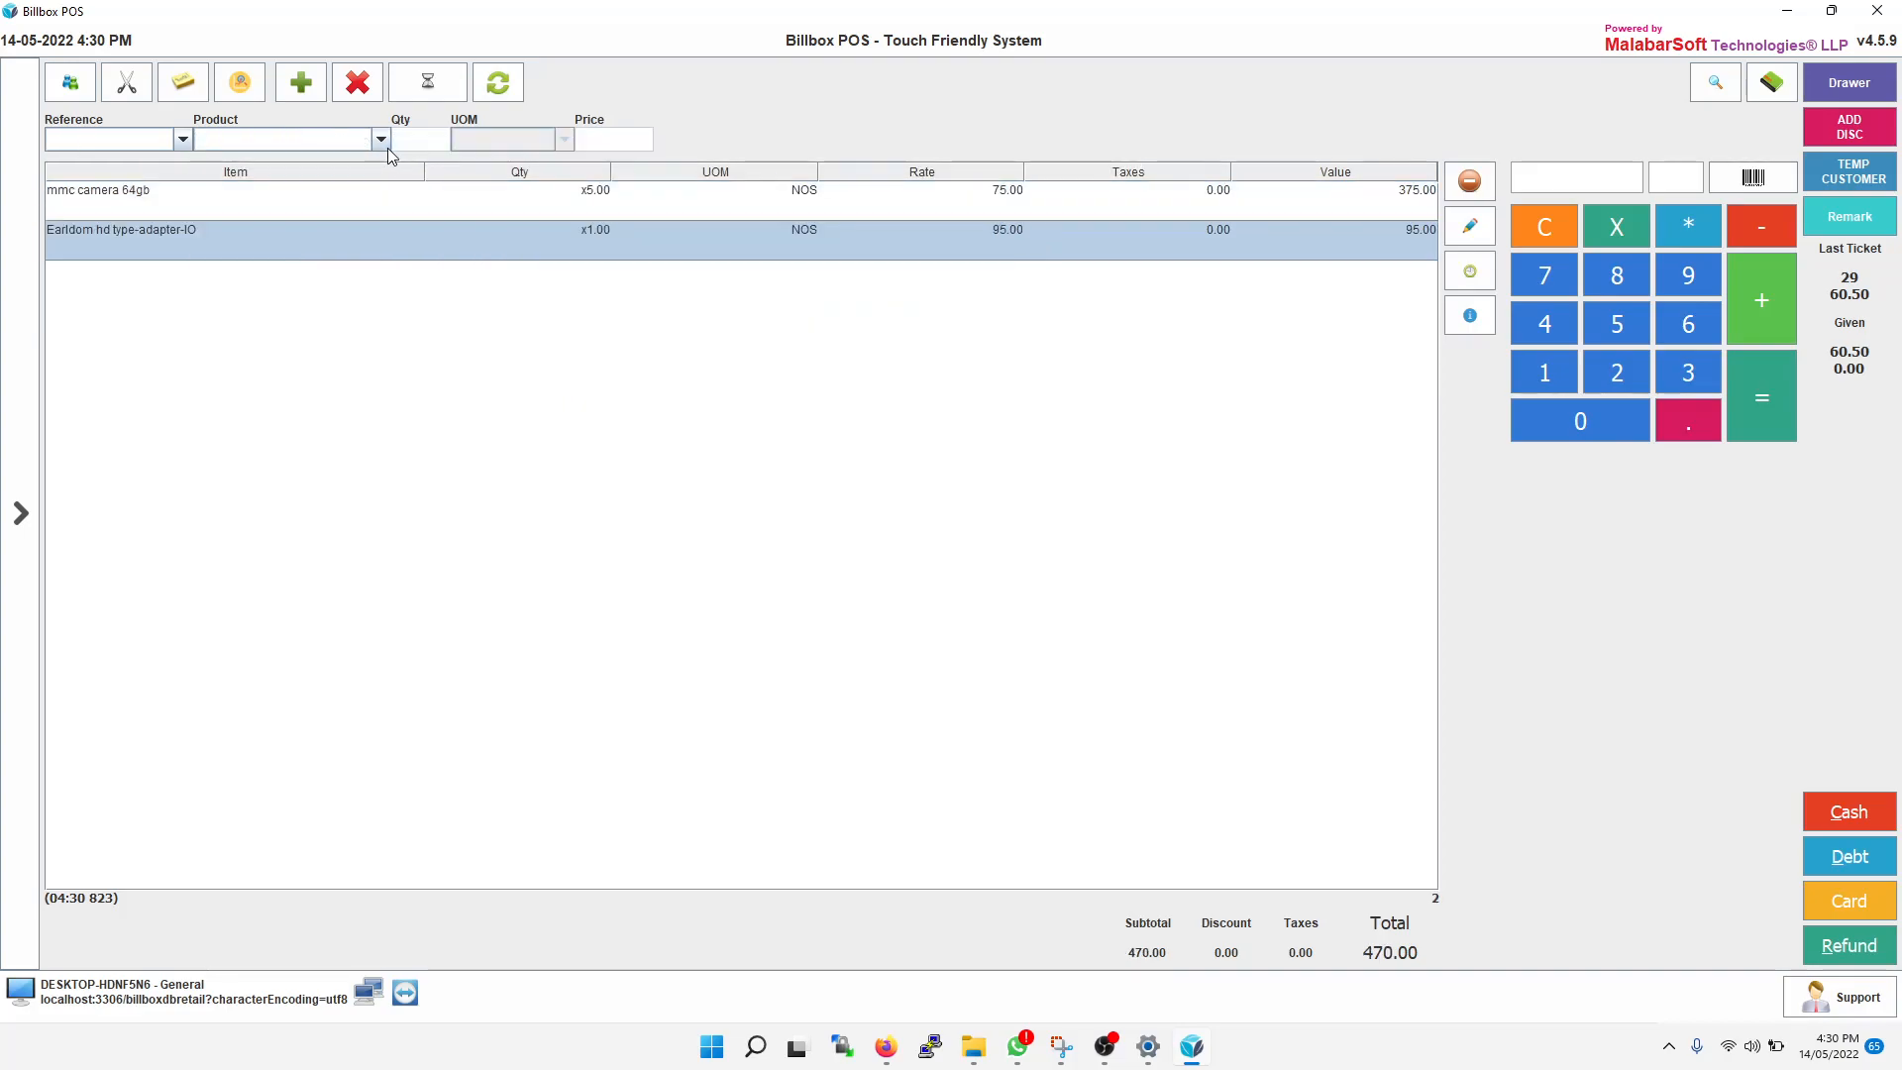
click(385, 146)
click(402, 289)
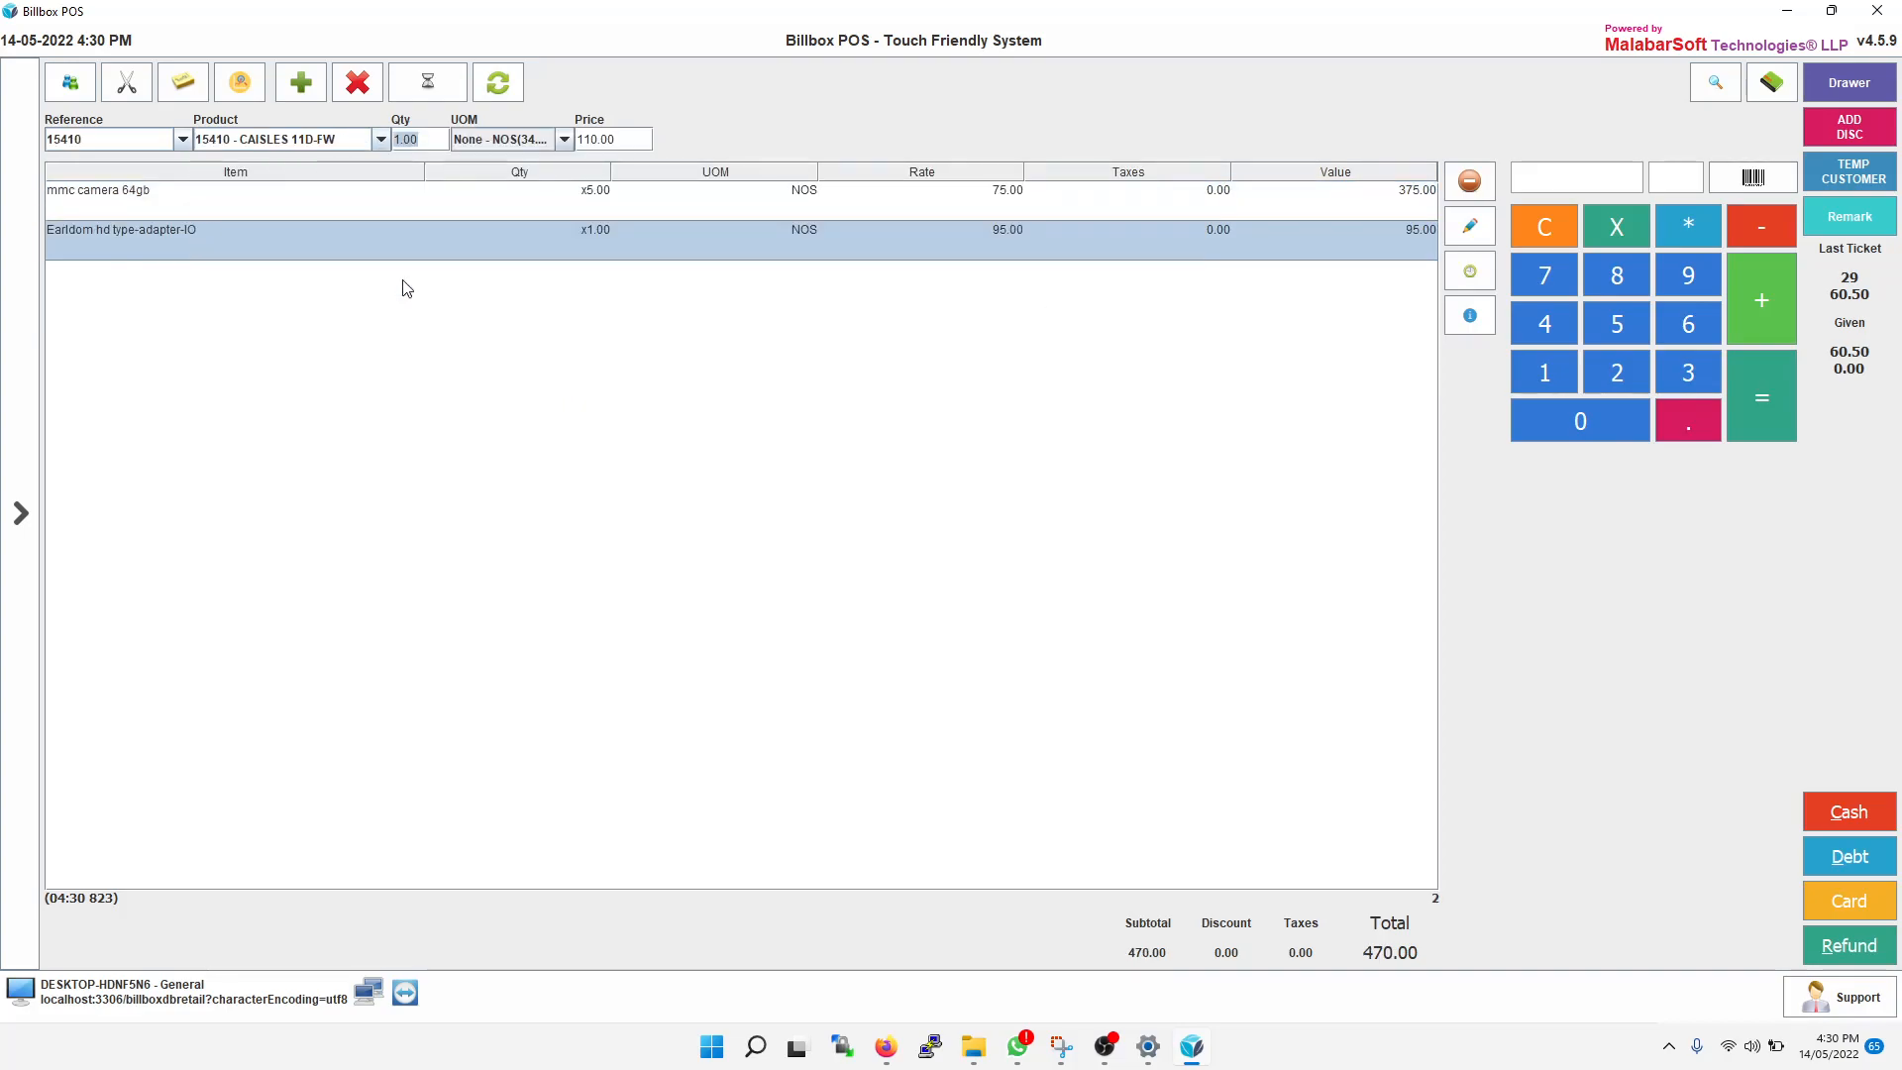
key(Return)
Add one MIC SD-105-IW to the sale from the product list.
click(382, 140)
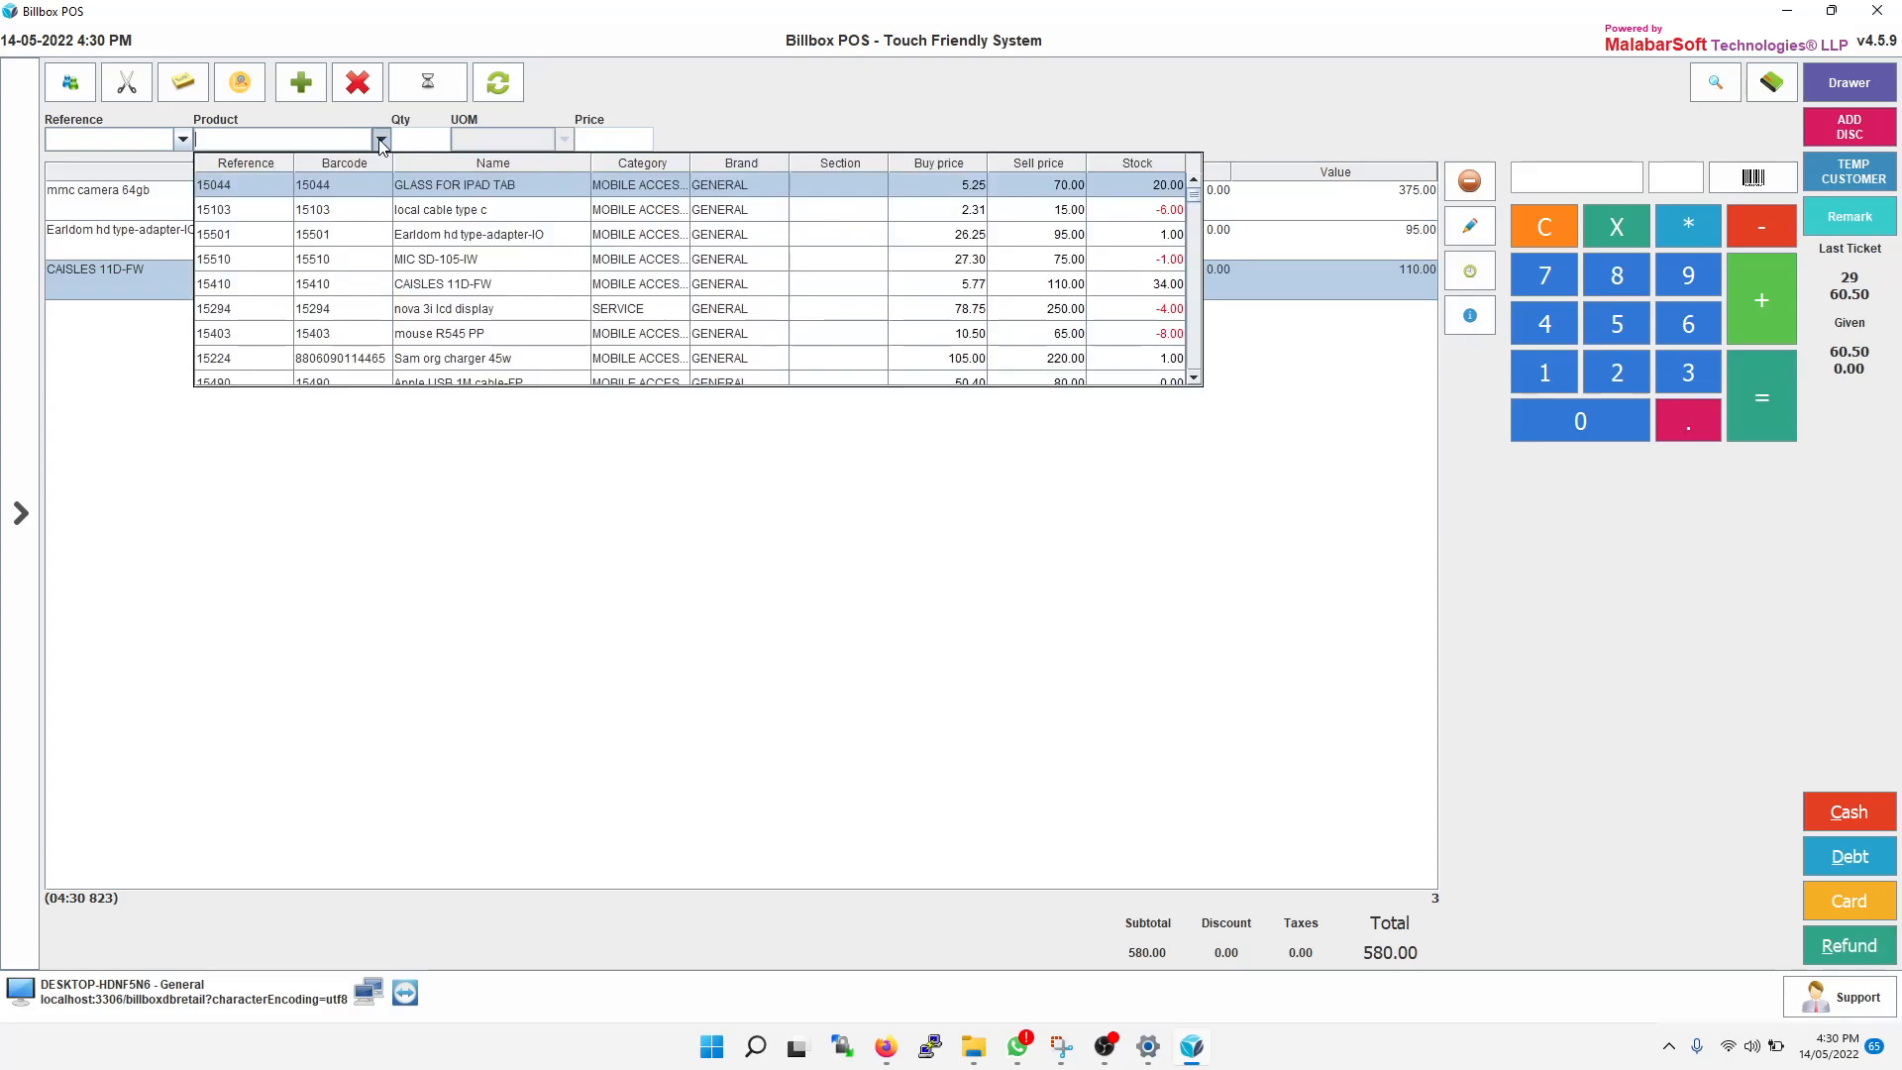
click(362, 273)
key(Return)
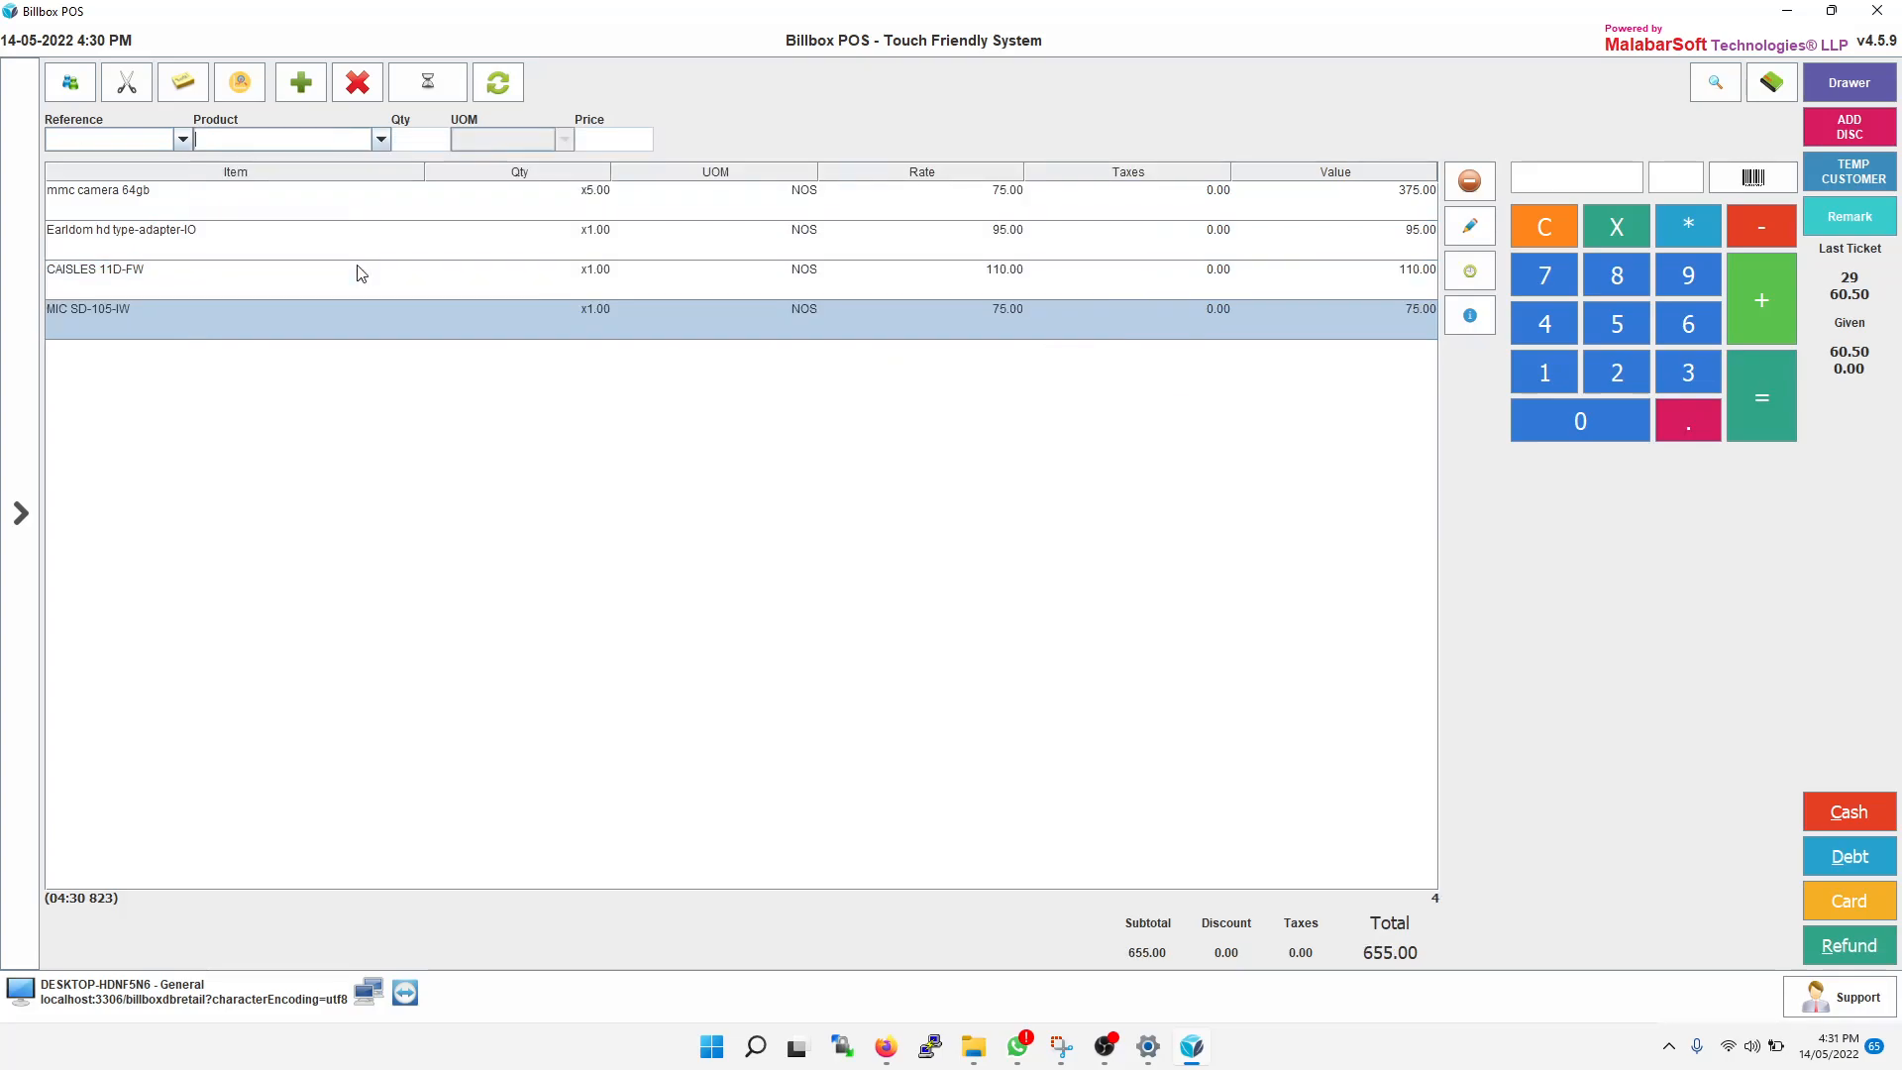
click(386, 140)
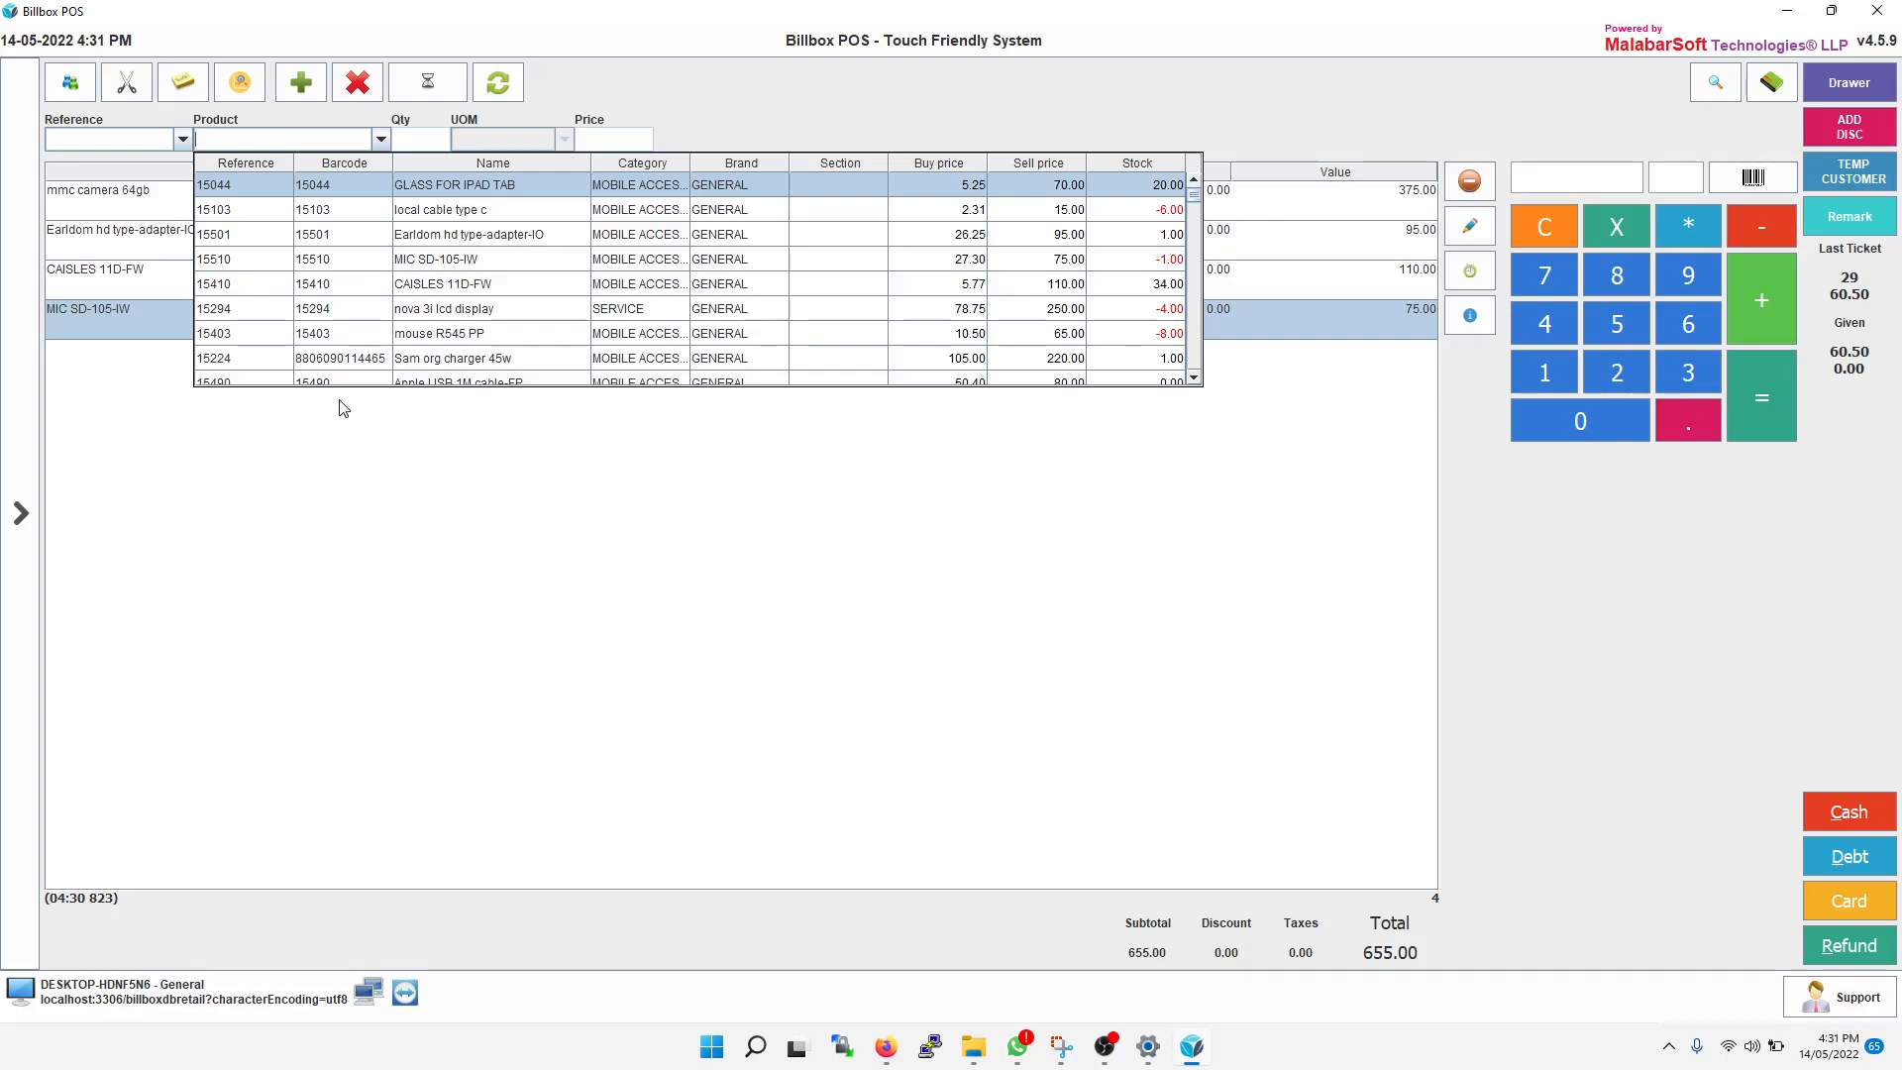
click(780, 521)
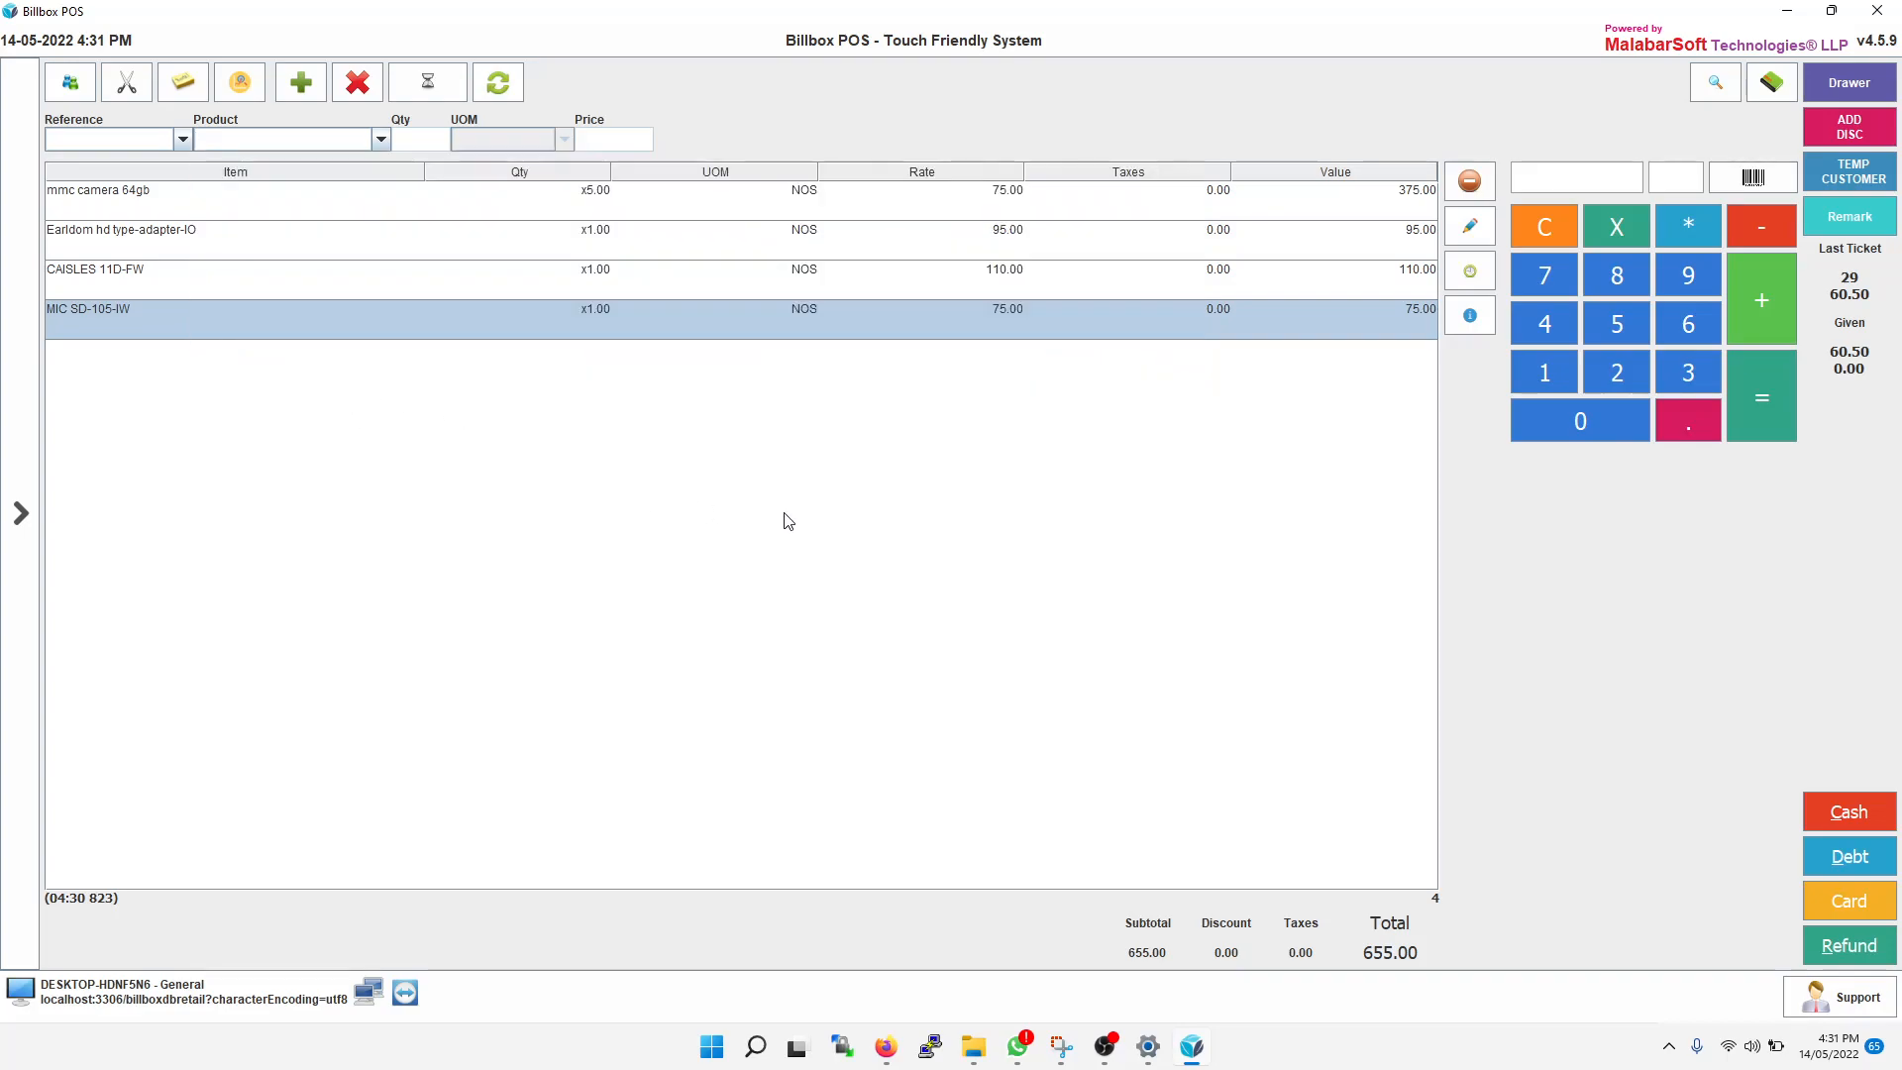
Add Apple org x hf-LN to the sale by barcode and raise its quantity to 7.
click(1755, 184)
key(Return)
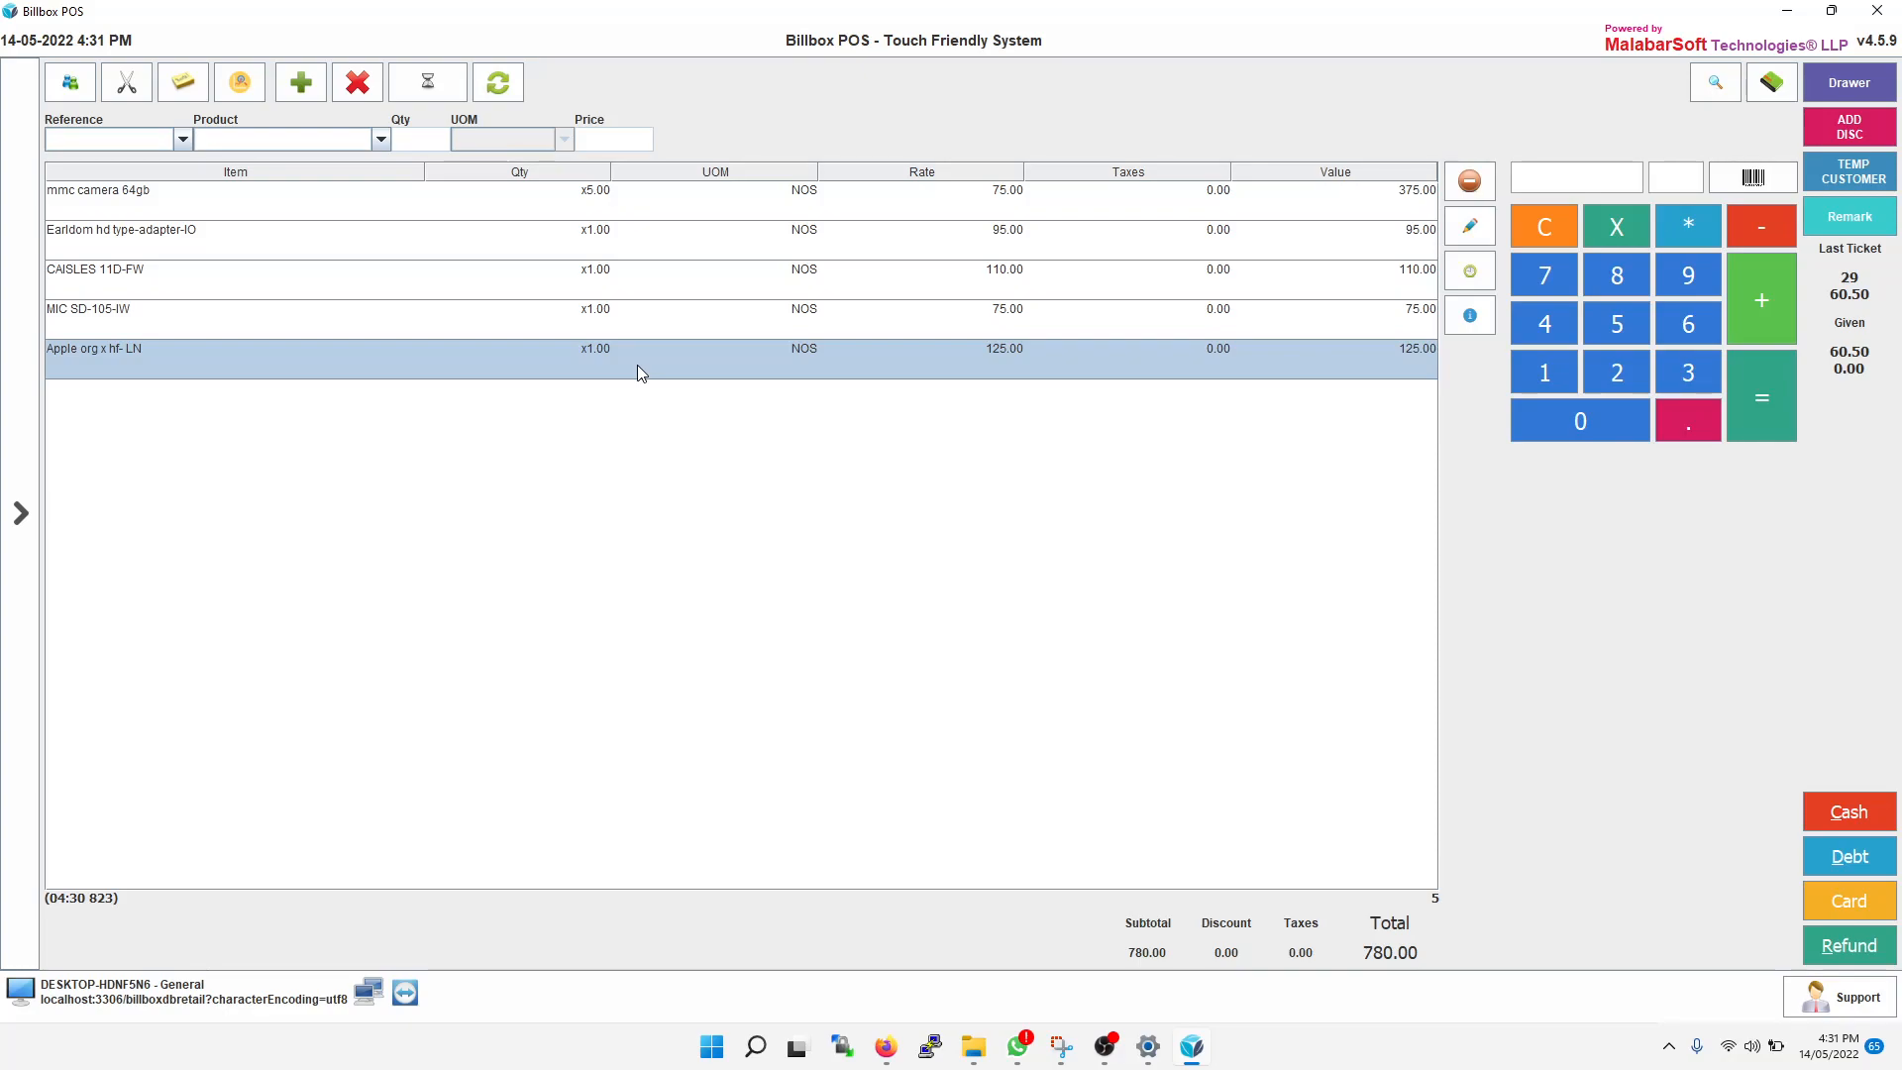
click(1761, 300)
click(1761, 300)
click(1762, 300)
click(1762, 300)
click(1762, 300)
click(1762, 300)
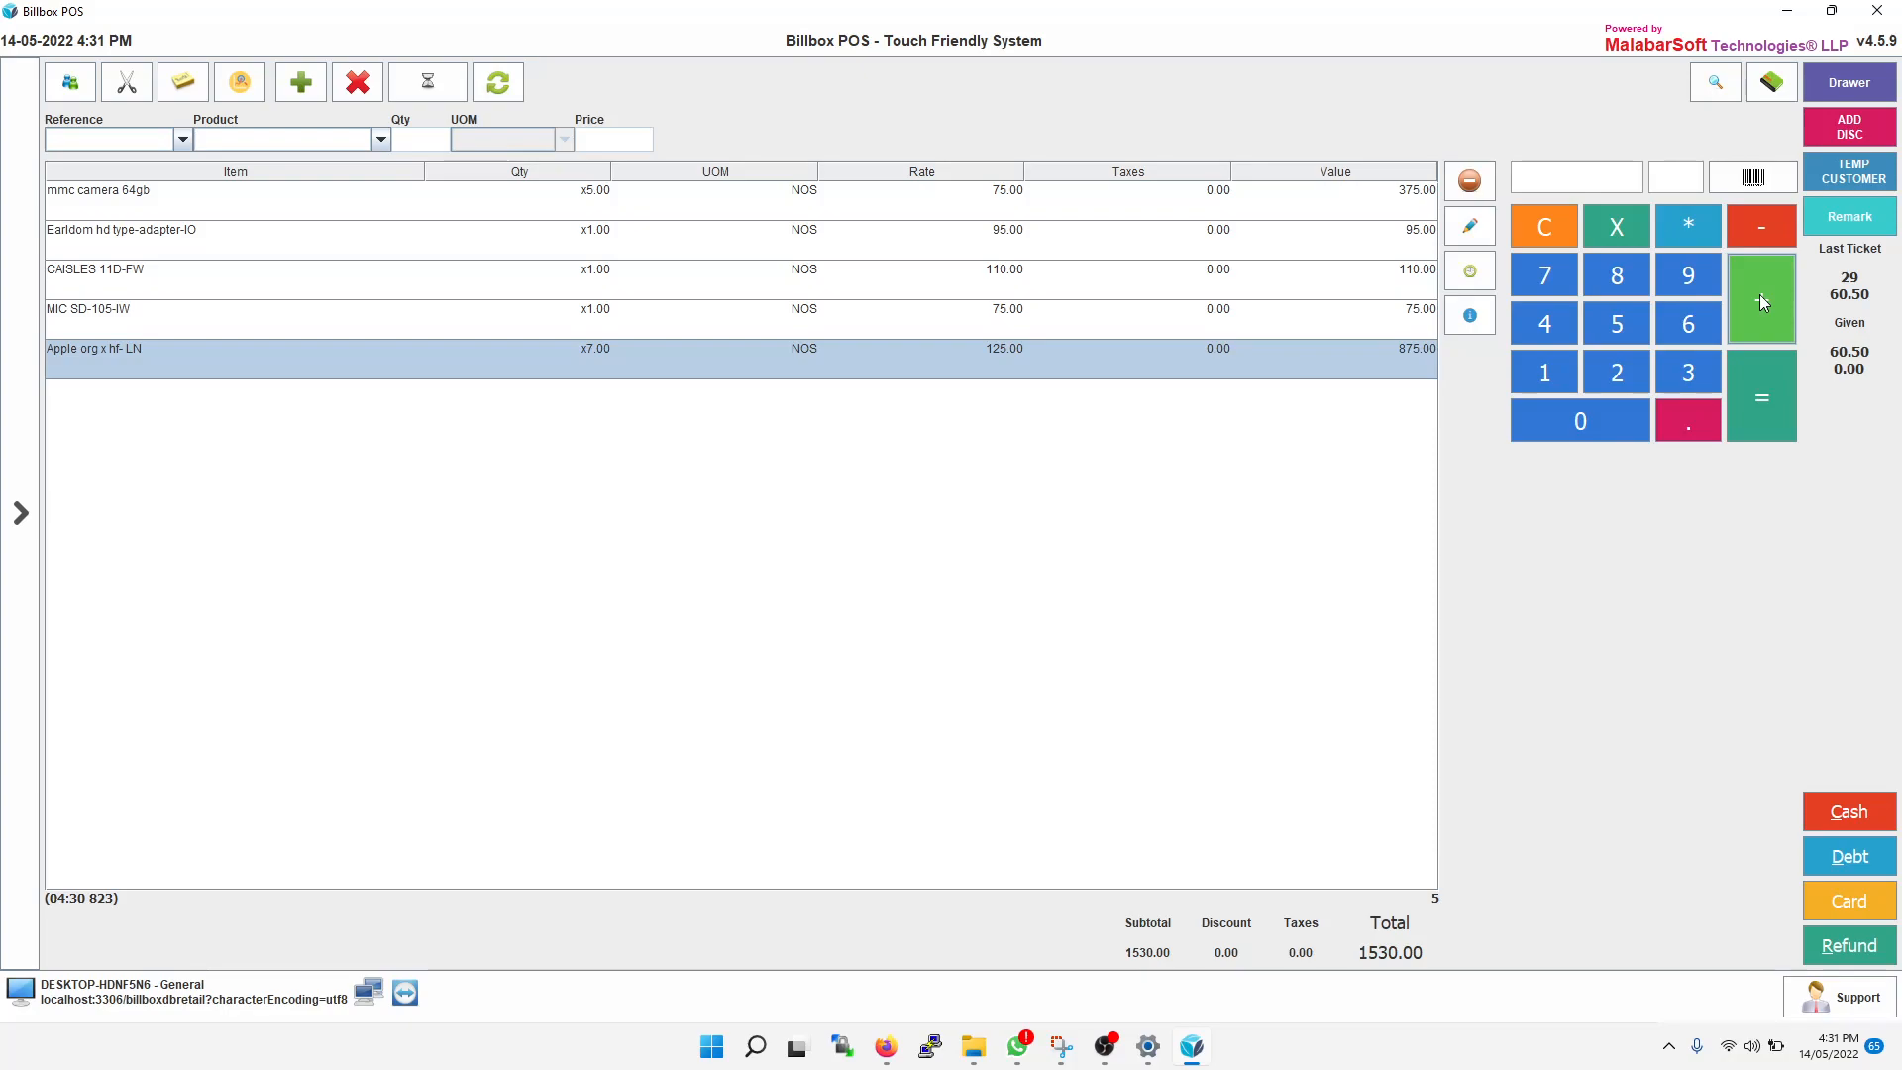
Reduce the quantity of the Apple org x hf-LN line and remove the line from the sale.
click(1763, 227)
click(1470, 182)
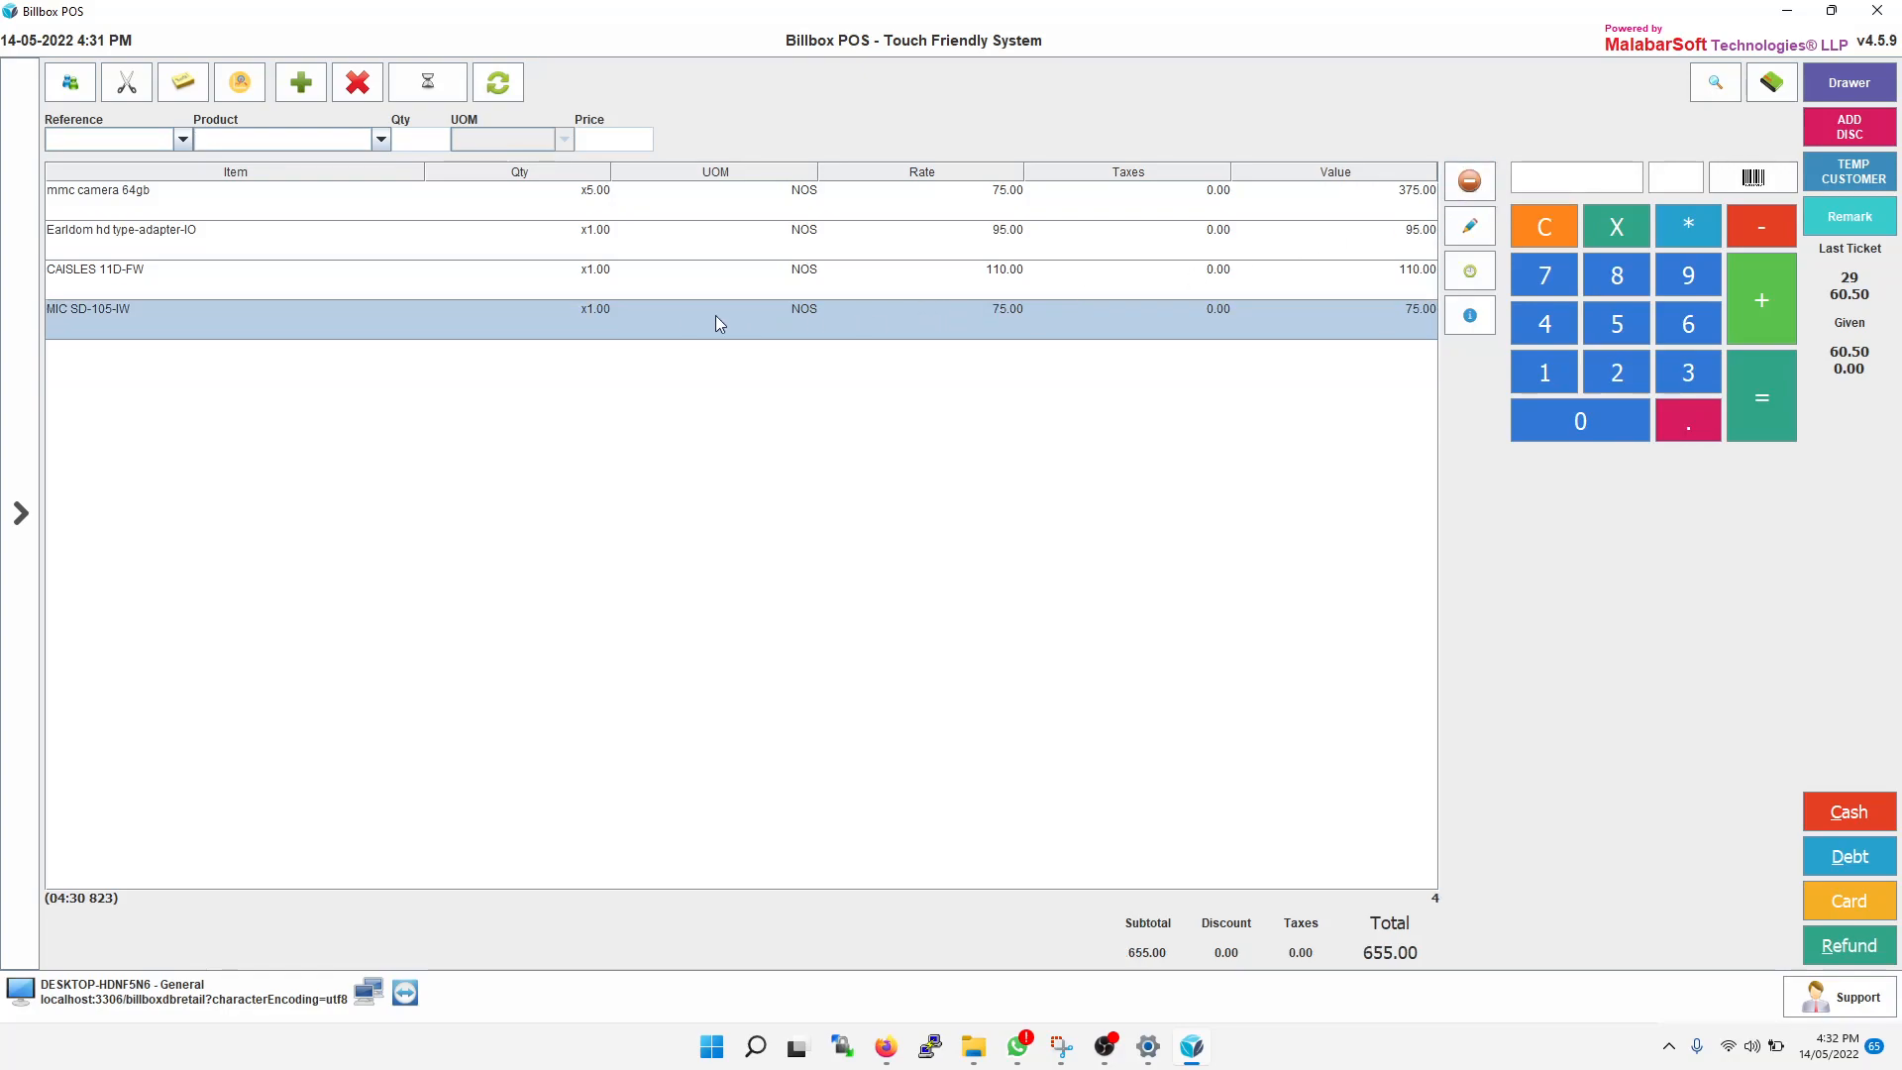
Edit the MIC SD-105-IW line and set its quantity to 9.
click(1475, 226)
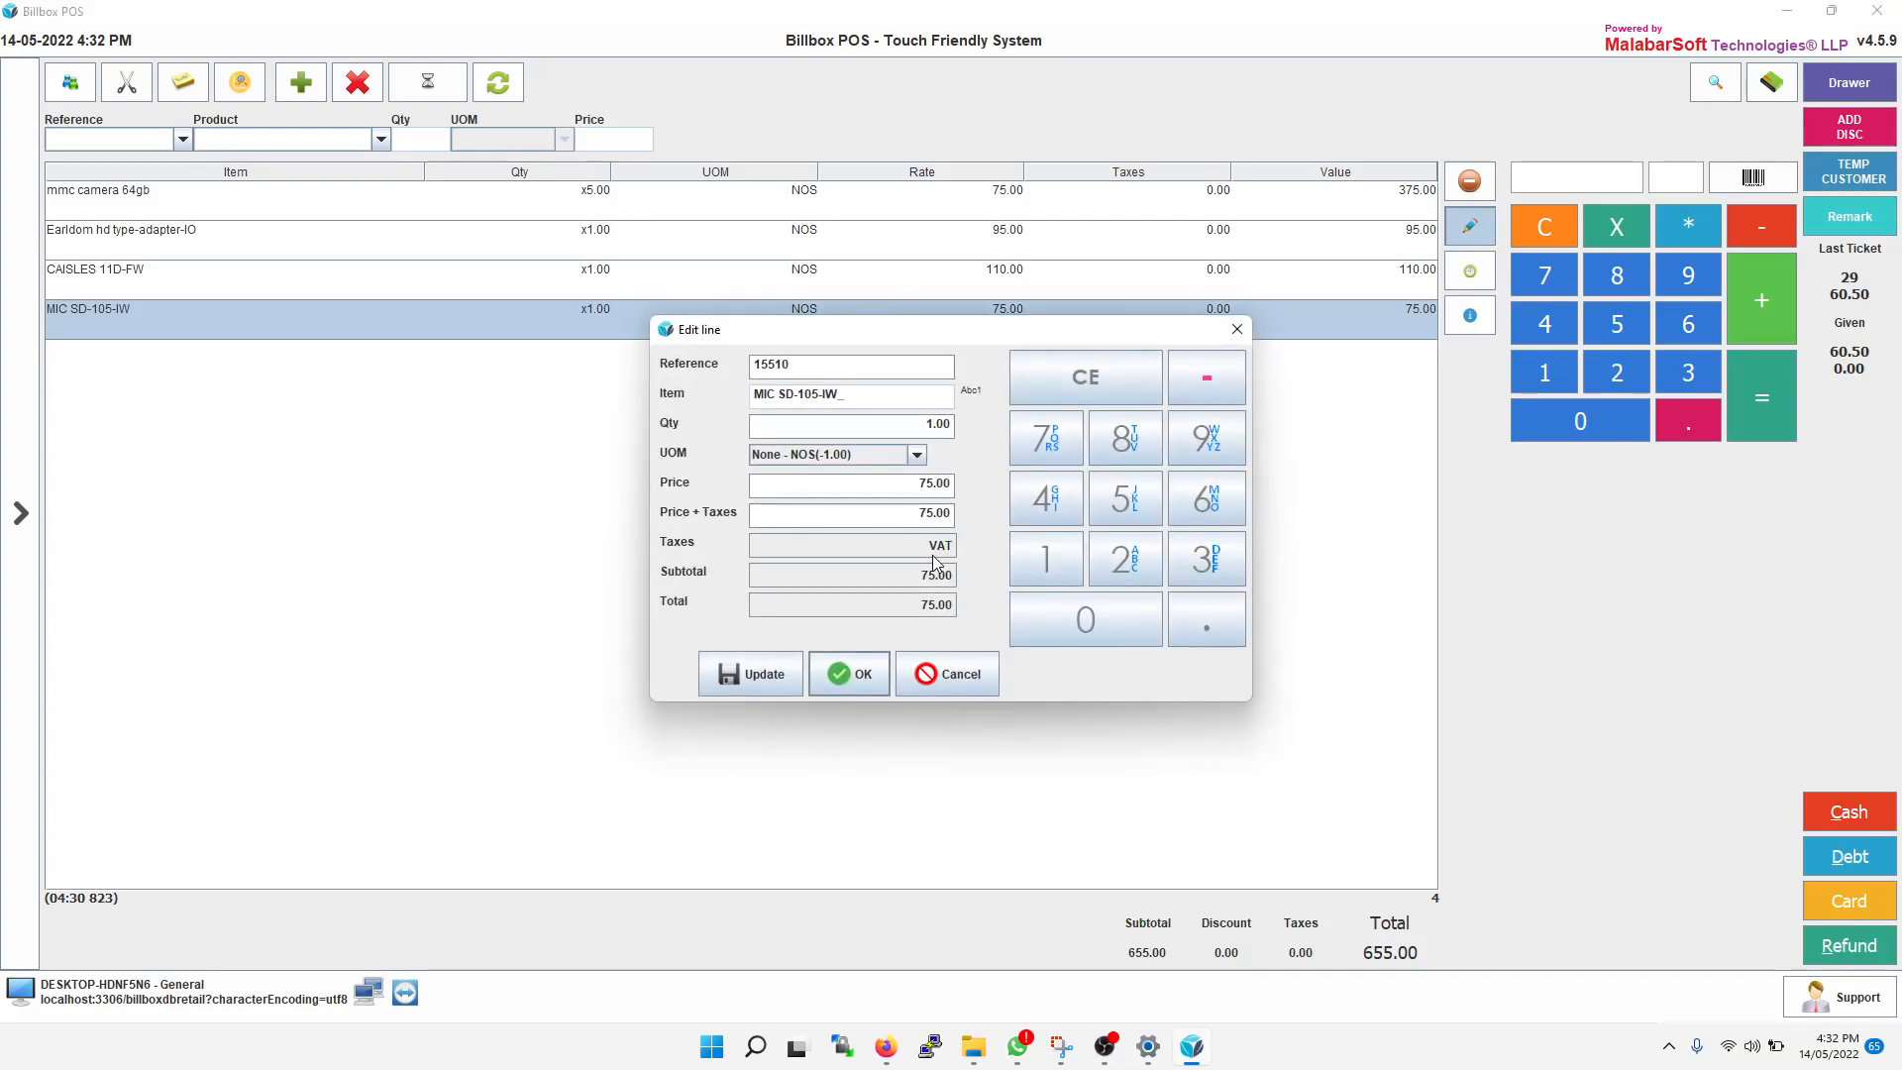
click(934, 432)
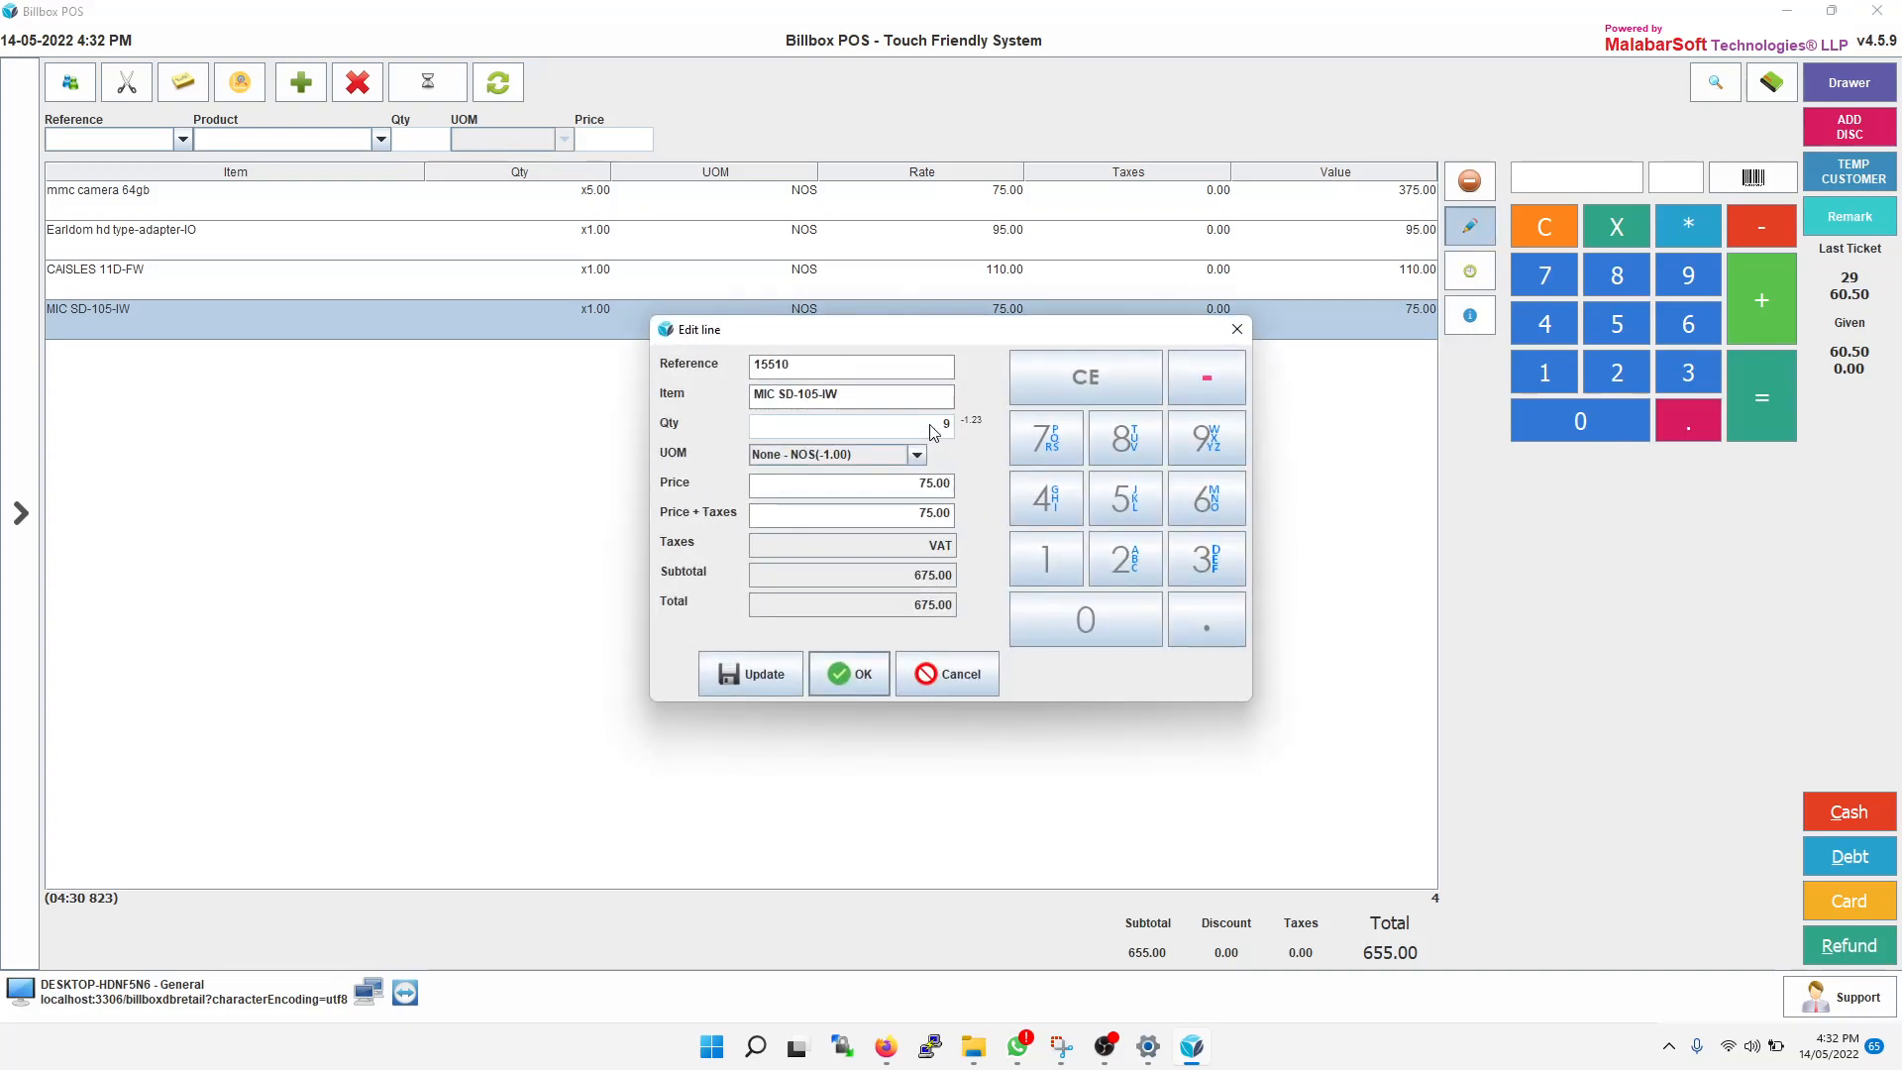
click(840, 667)
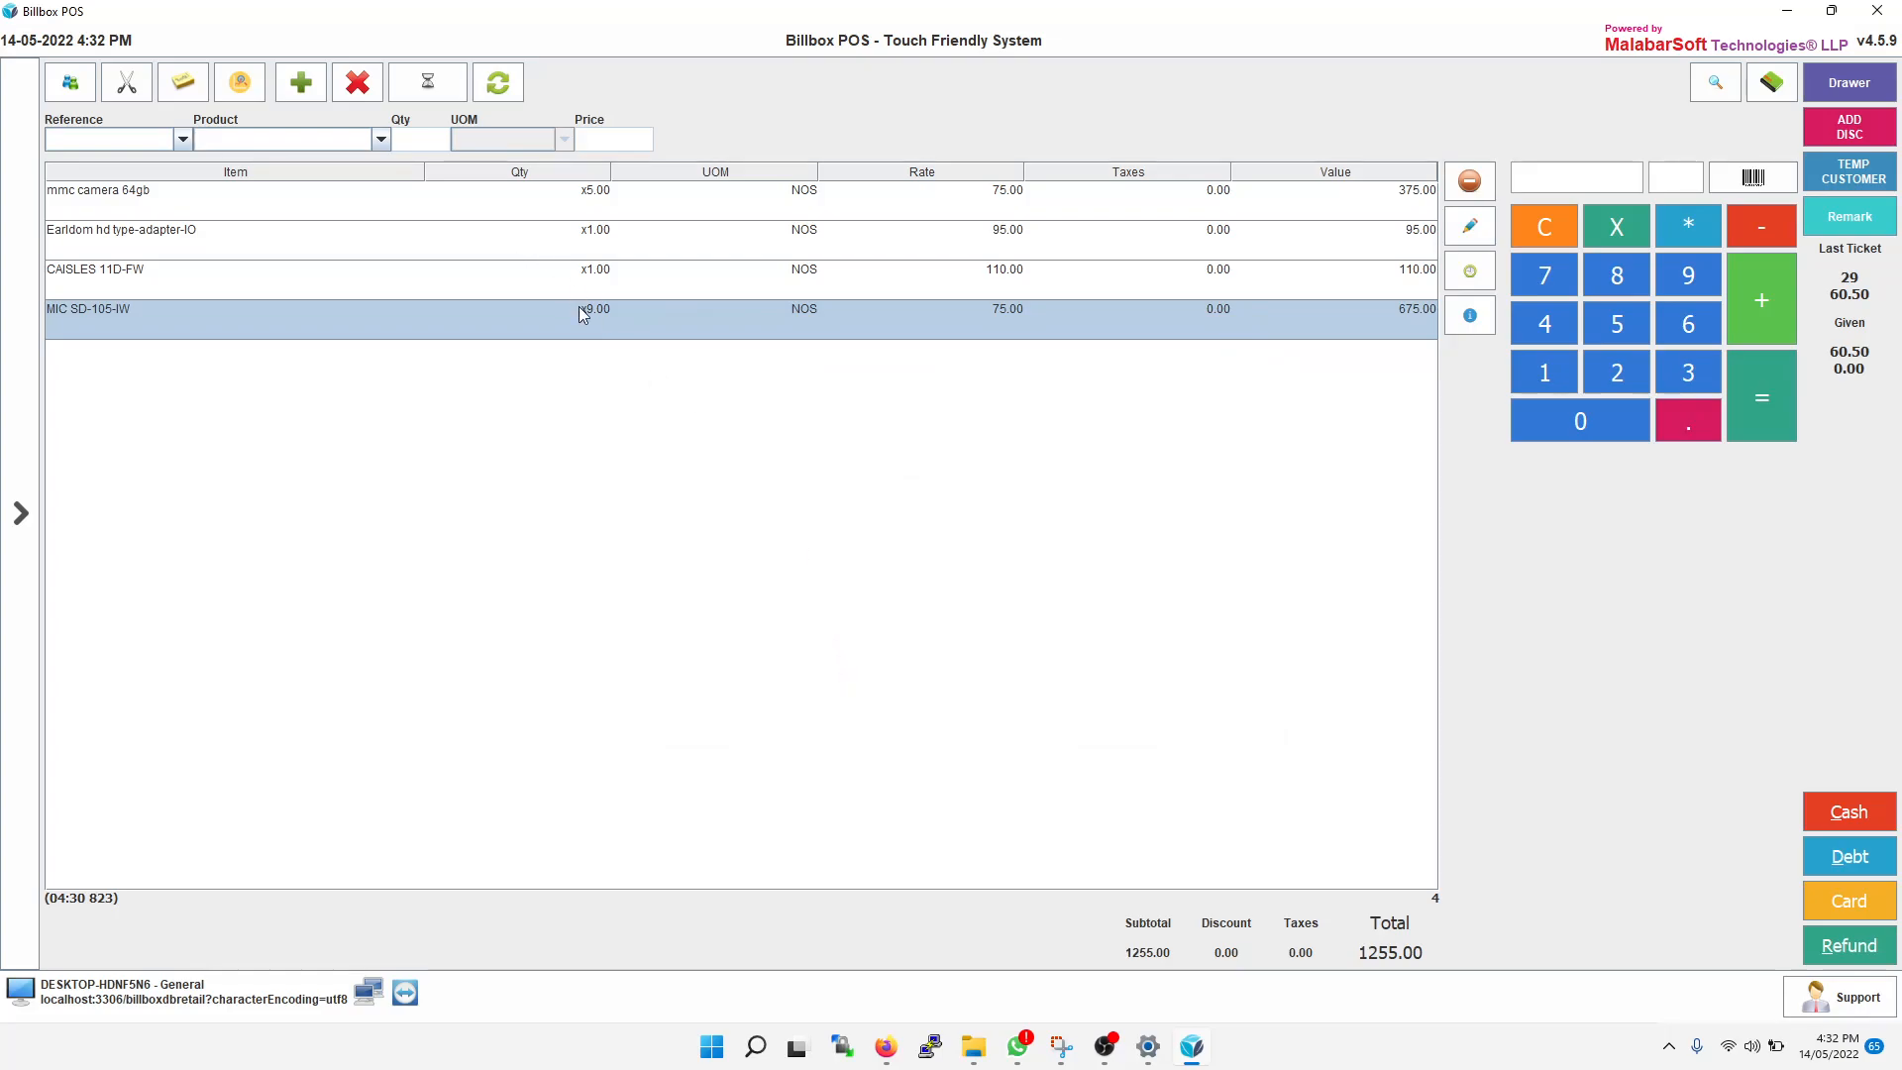
Add CAISLES 11D-FW to the sale twice more as separate single-unit lines.
click(380, 139)
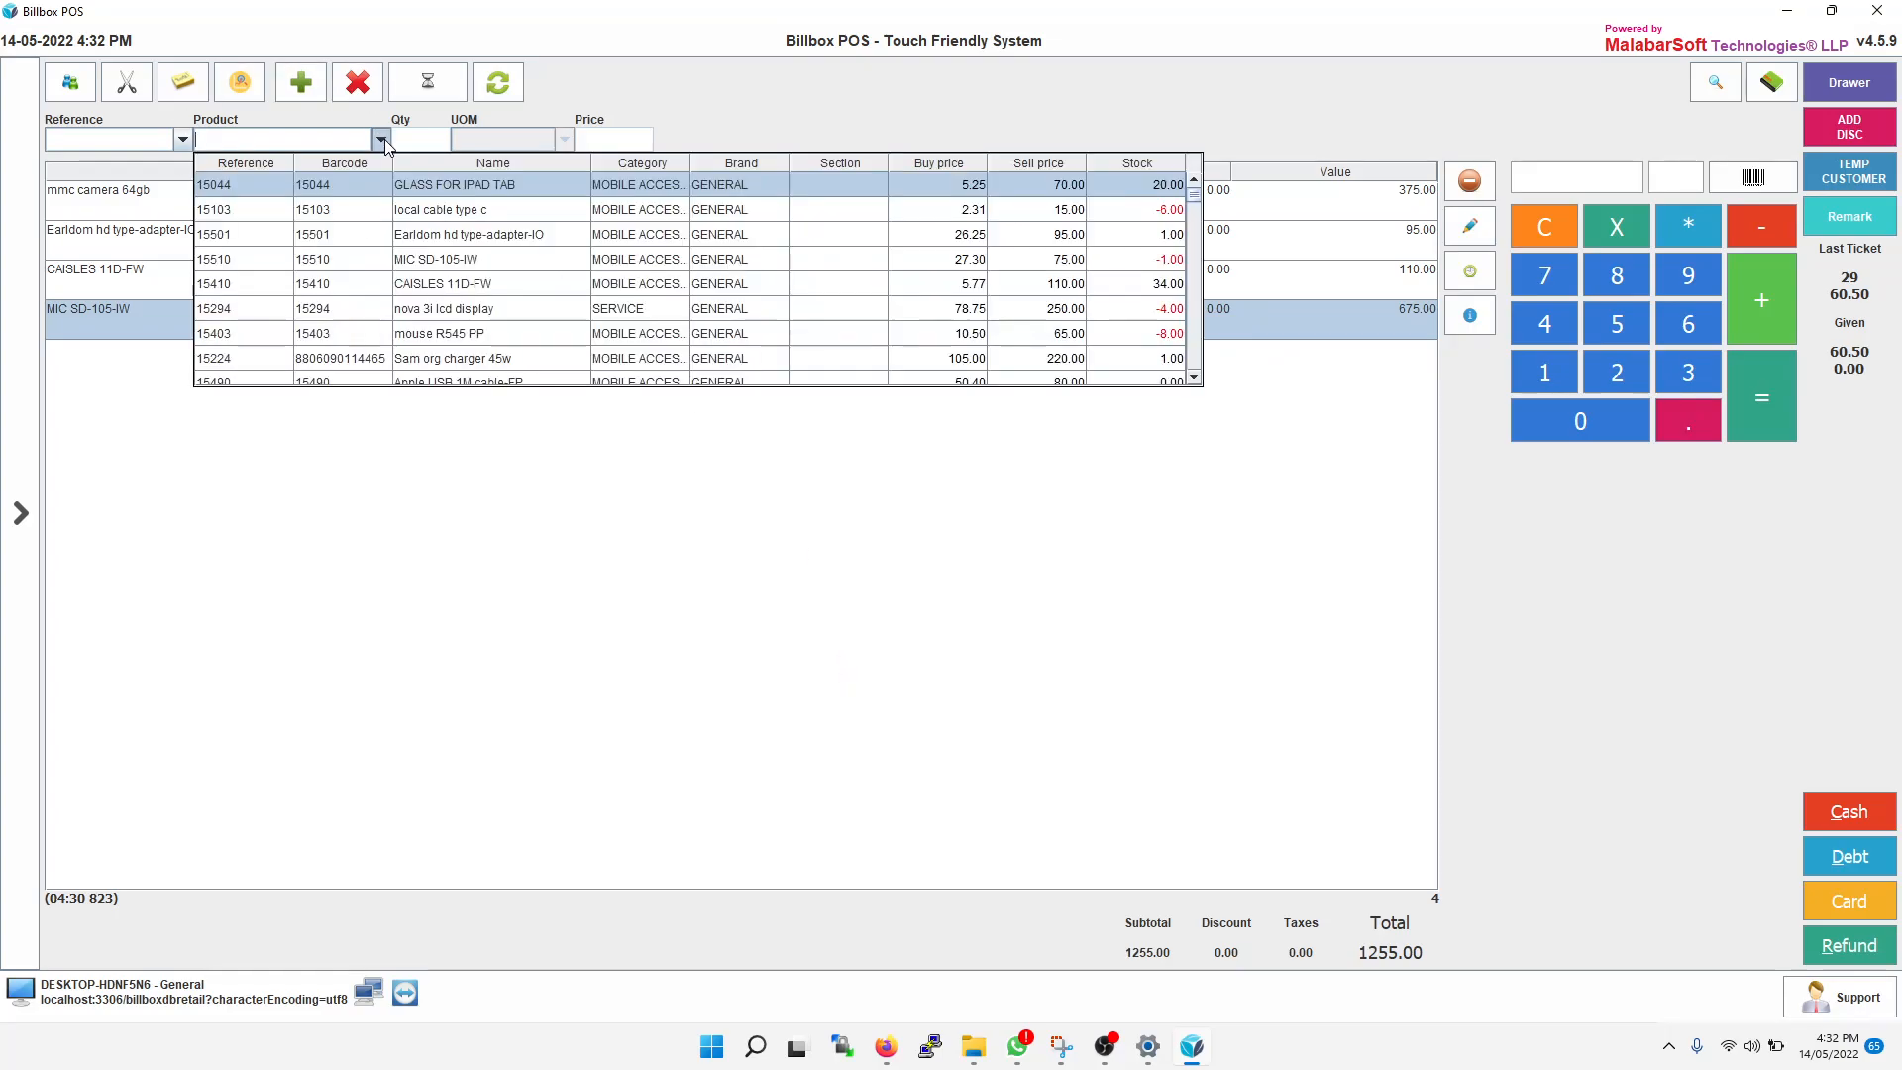
click(383, 286)
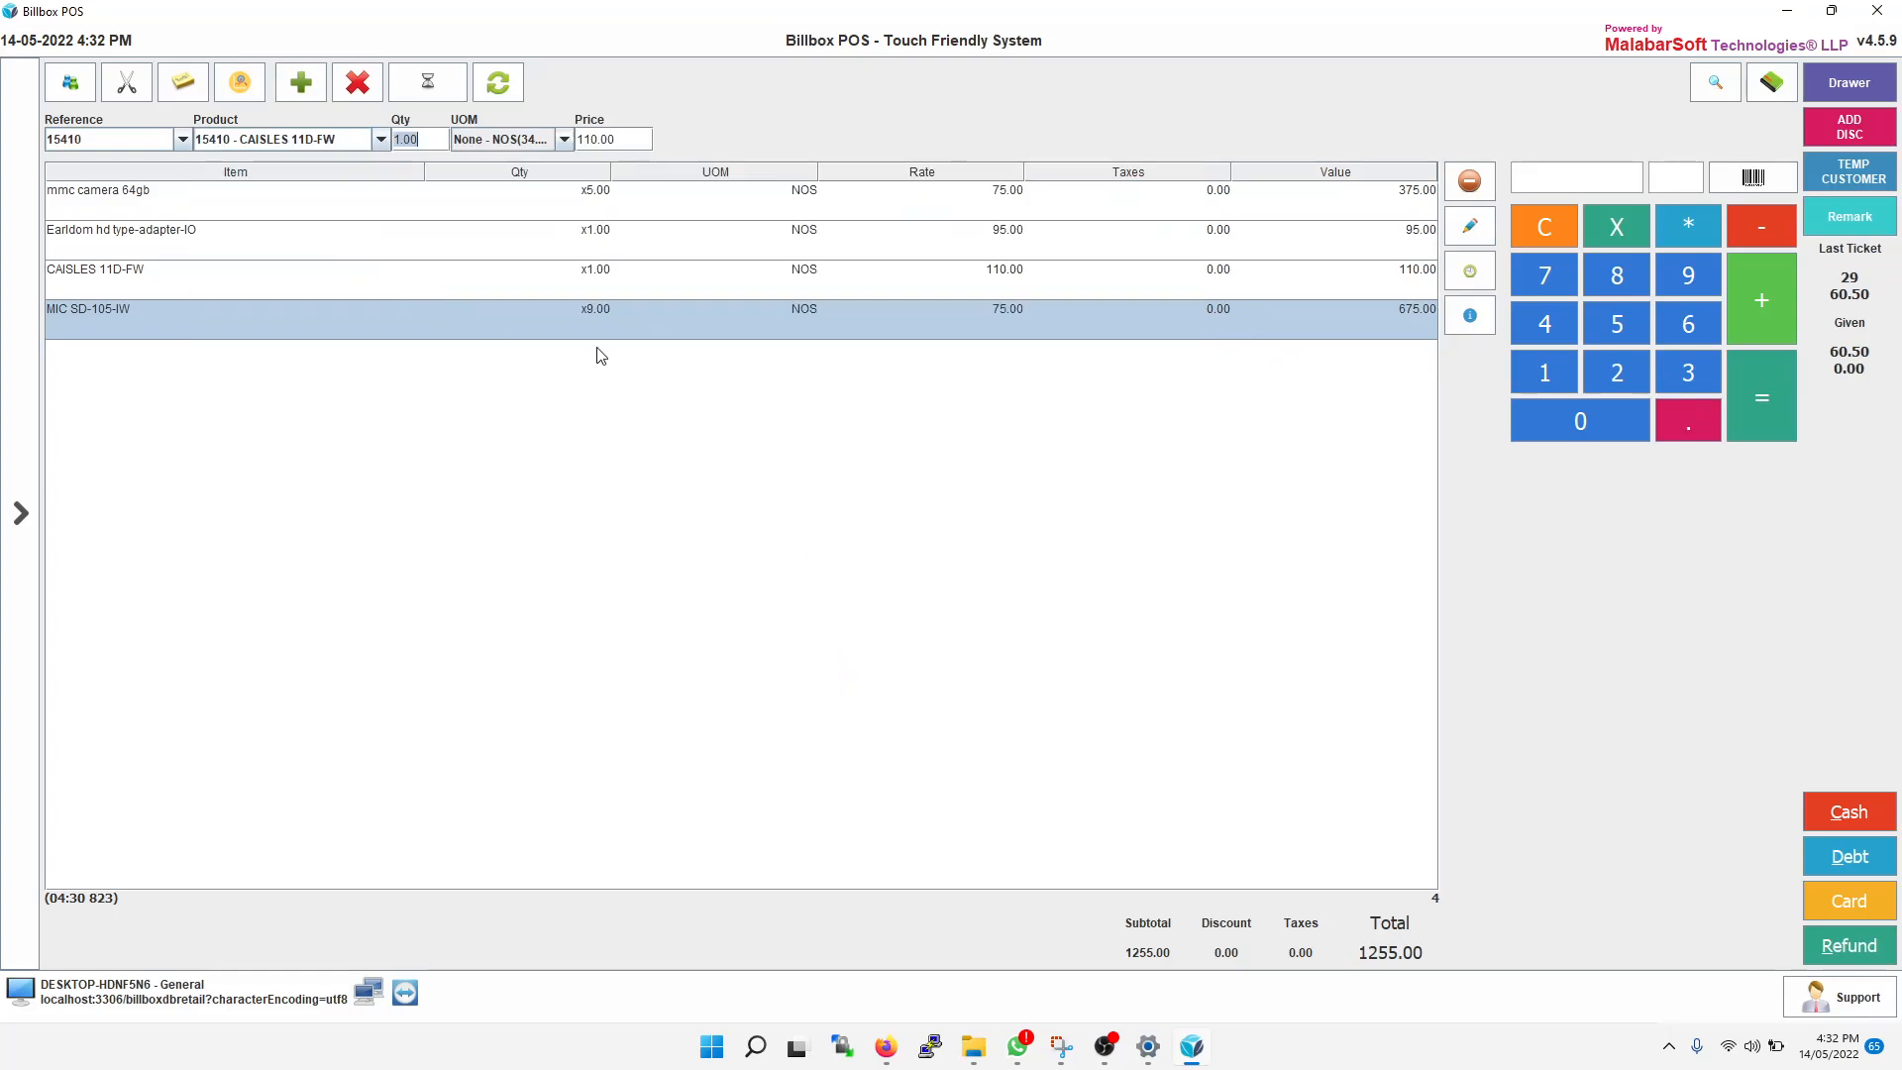
click(382, 140)
click(374, 296)
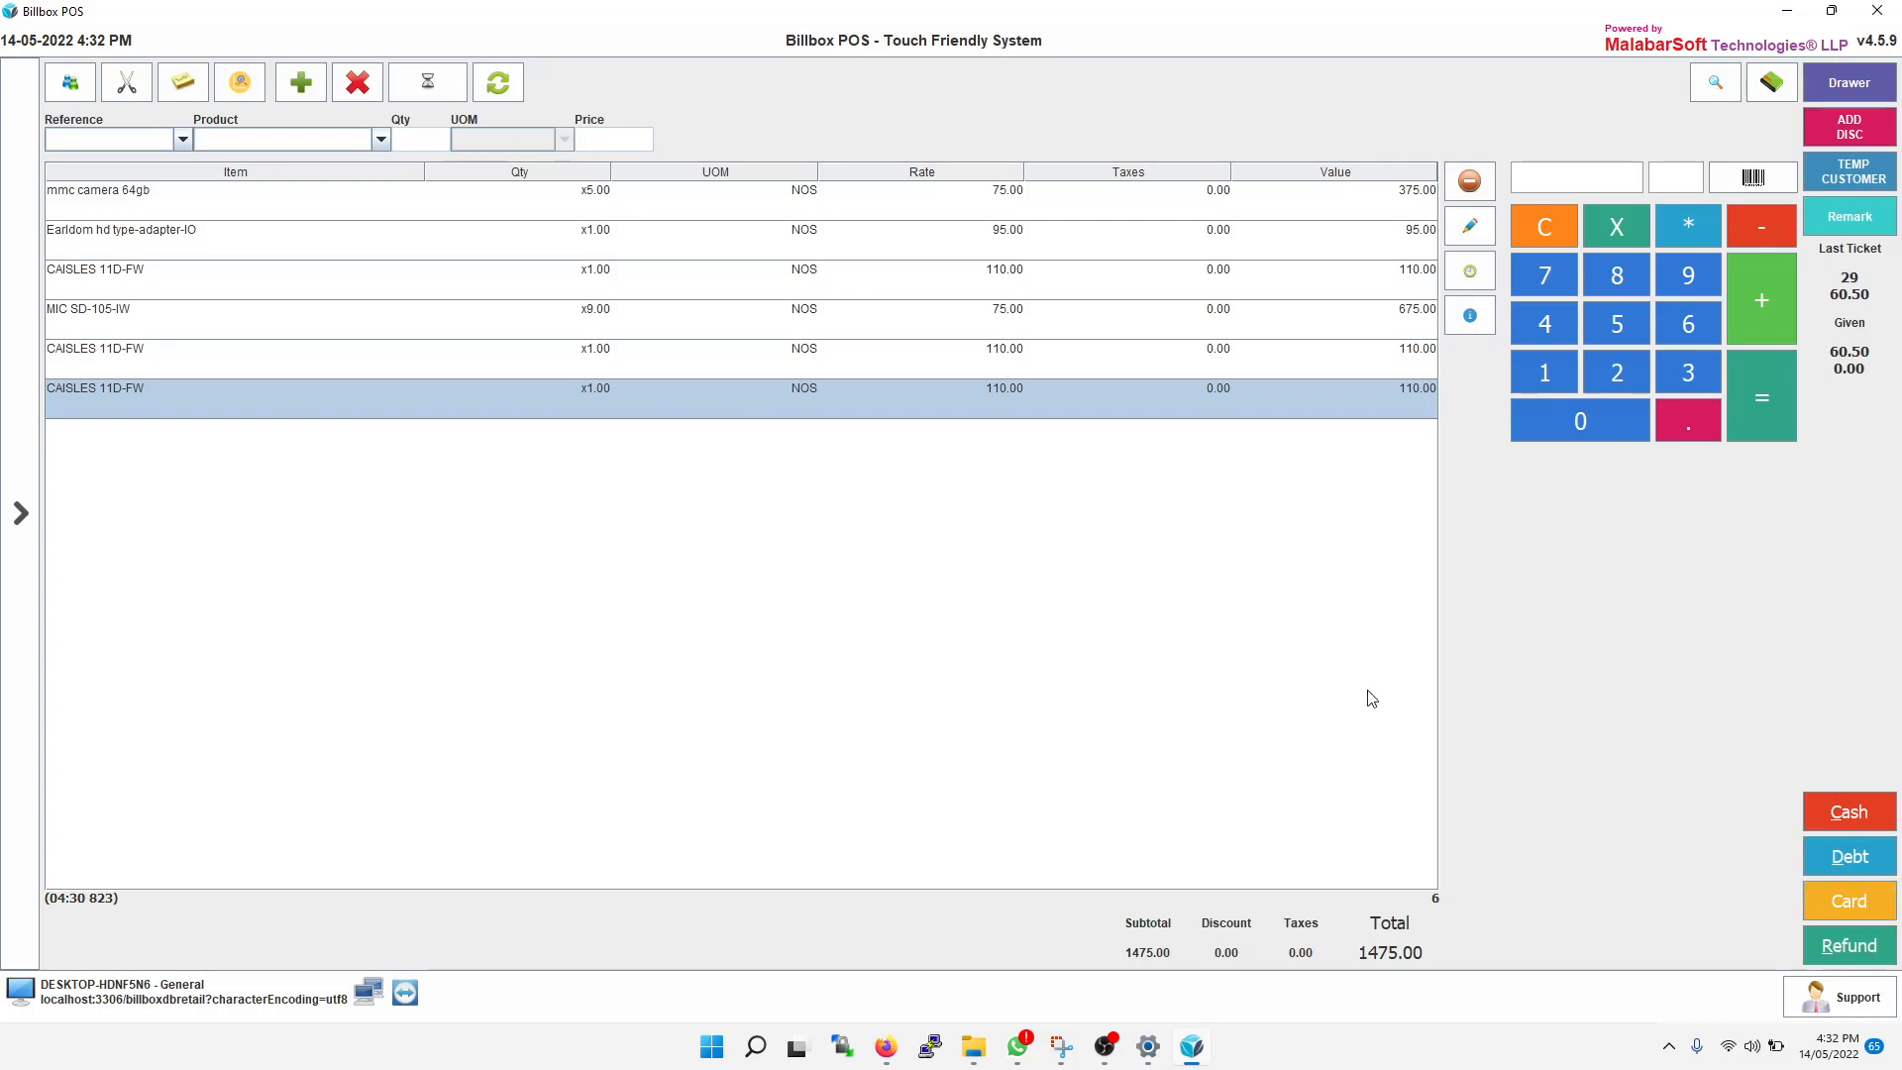
View the customers list and close it without choosing a customer.
click(65, 87)
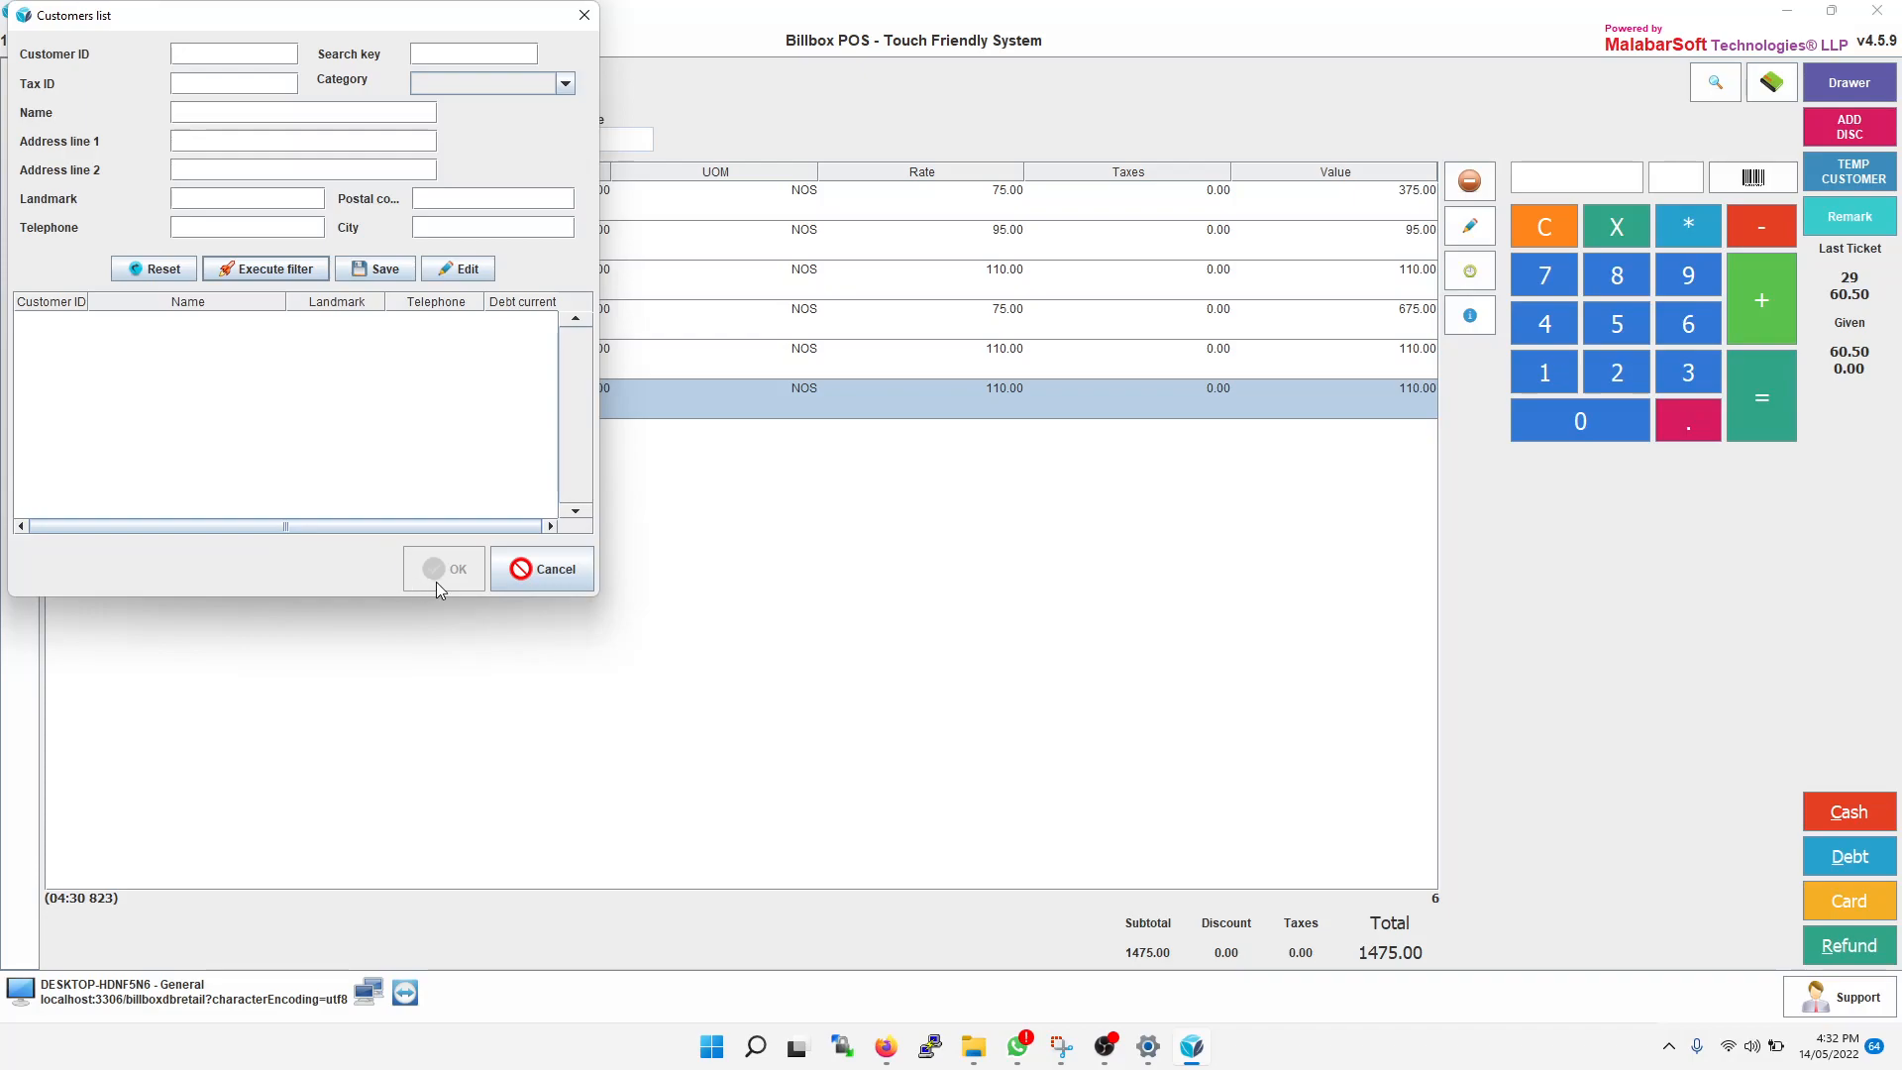
click(585, 15)
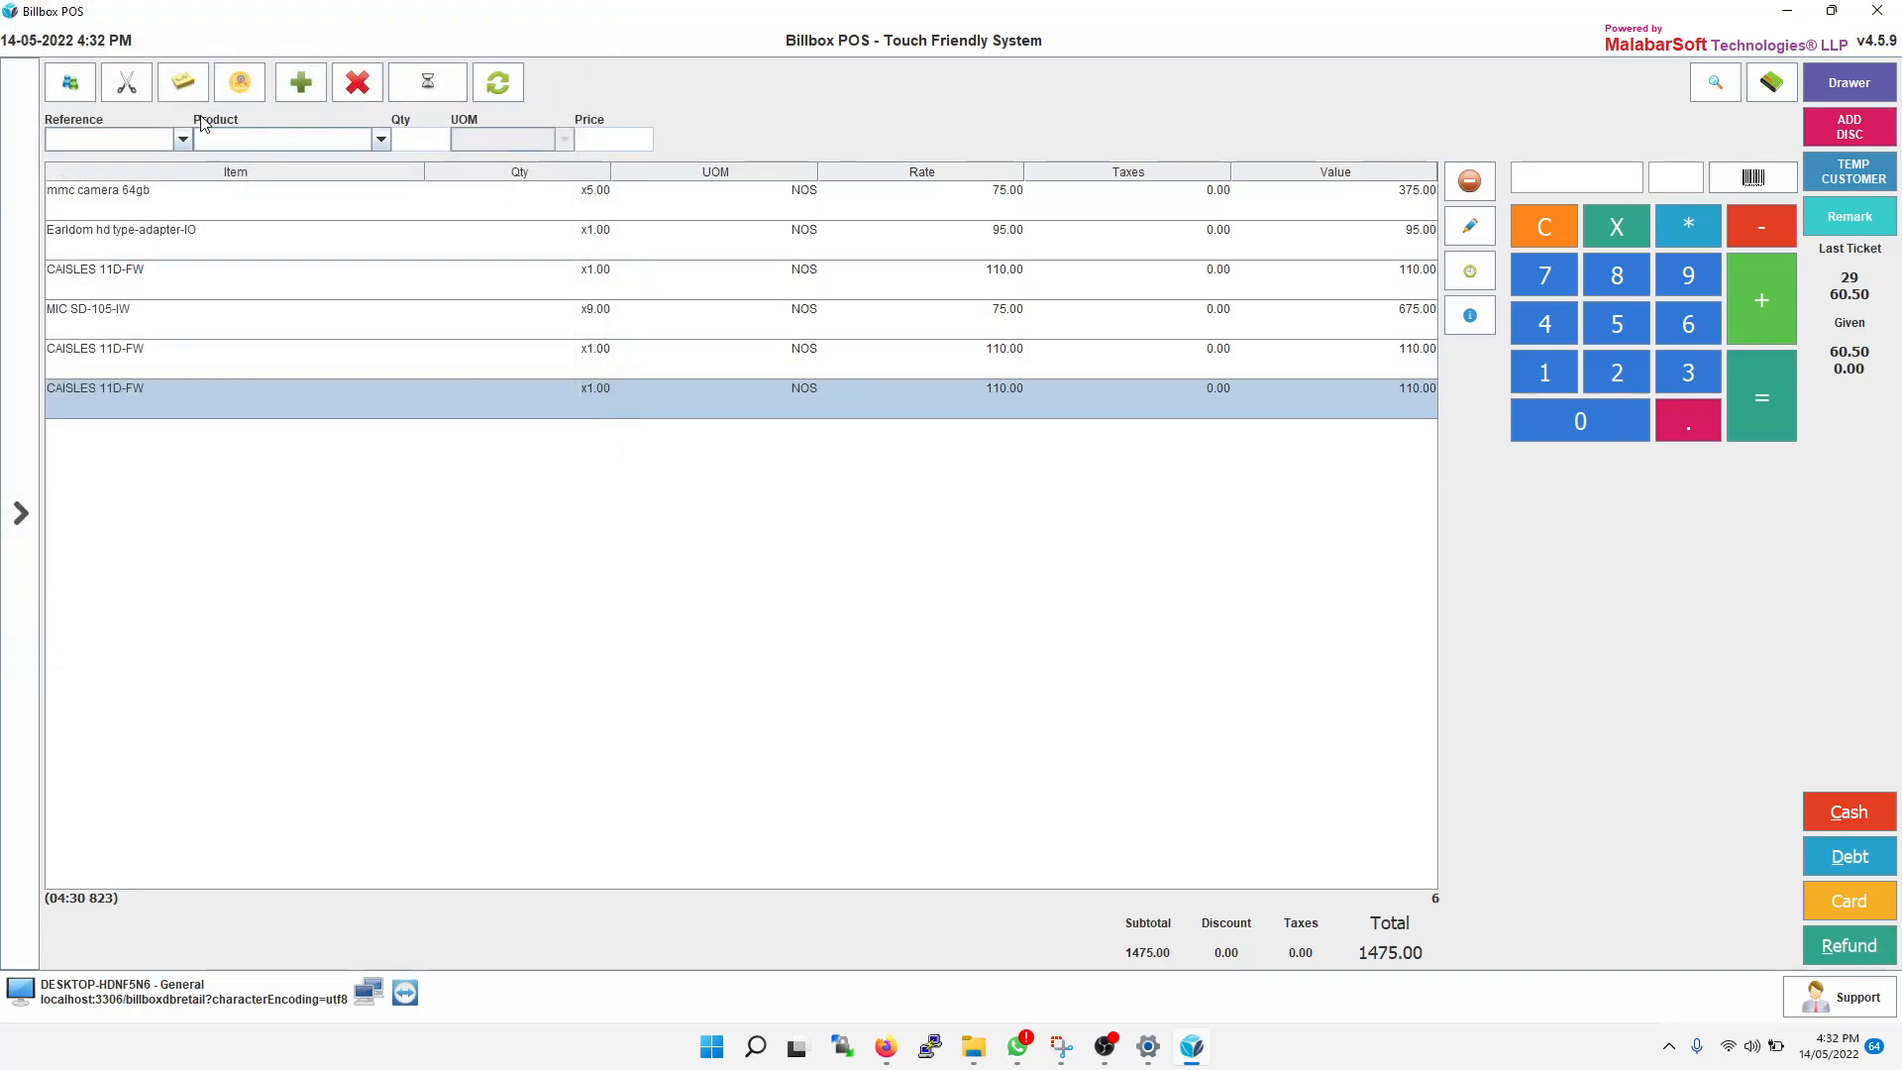
Add another single-unit MIC SD-105-IW line to the sale.
click(392, 138)
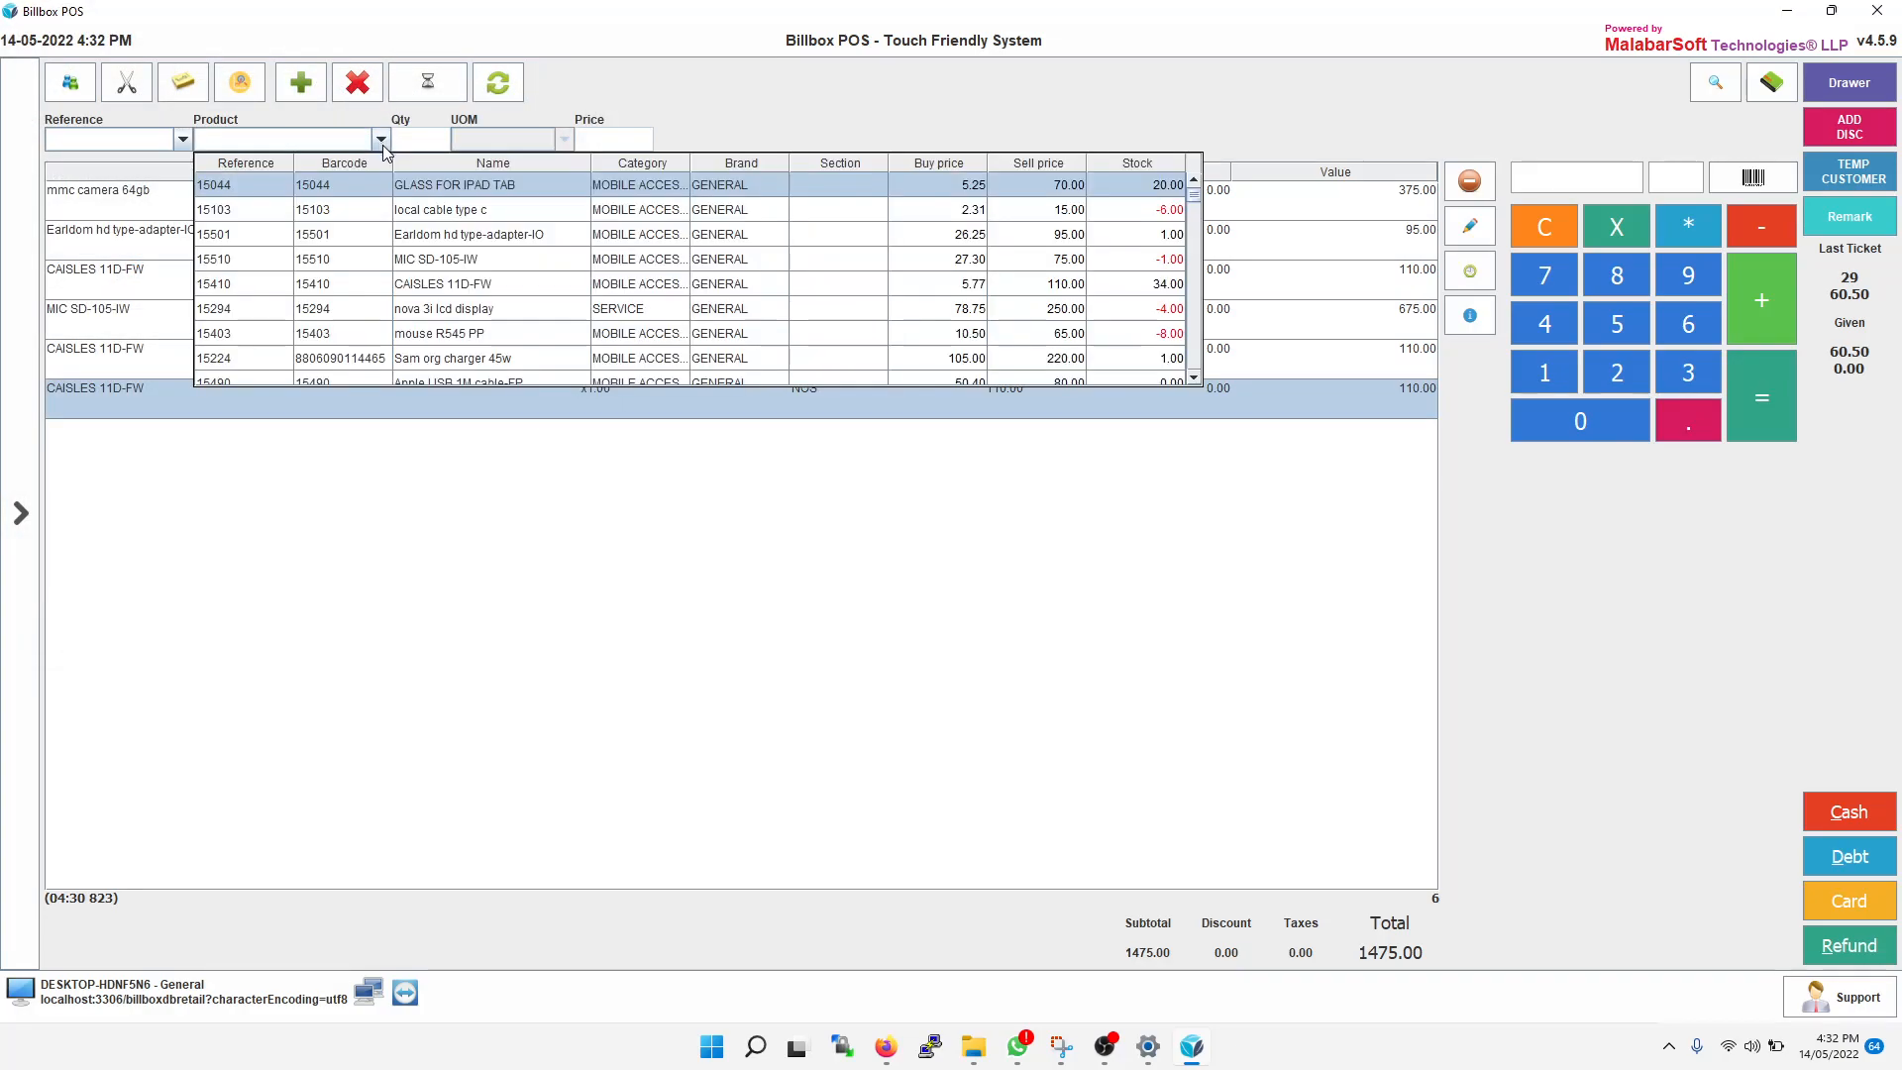
click(395, 256)
key(Return)
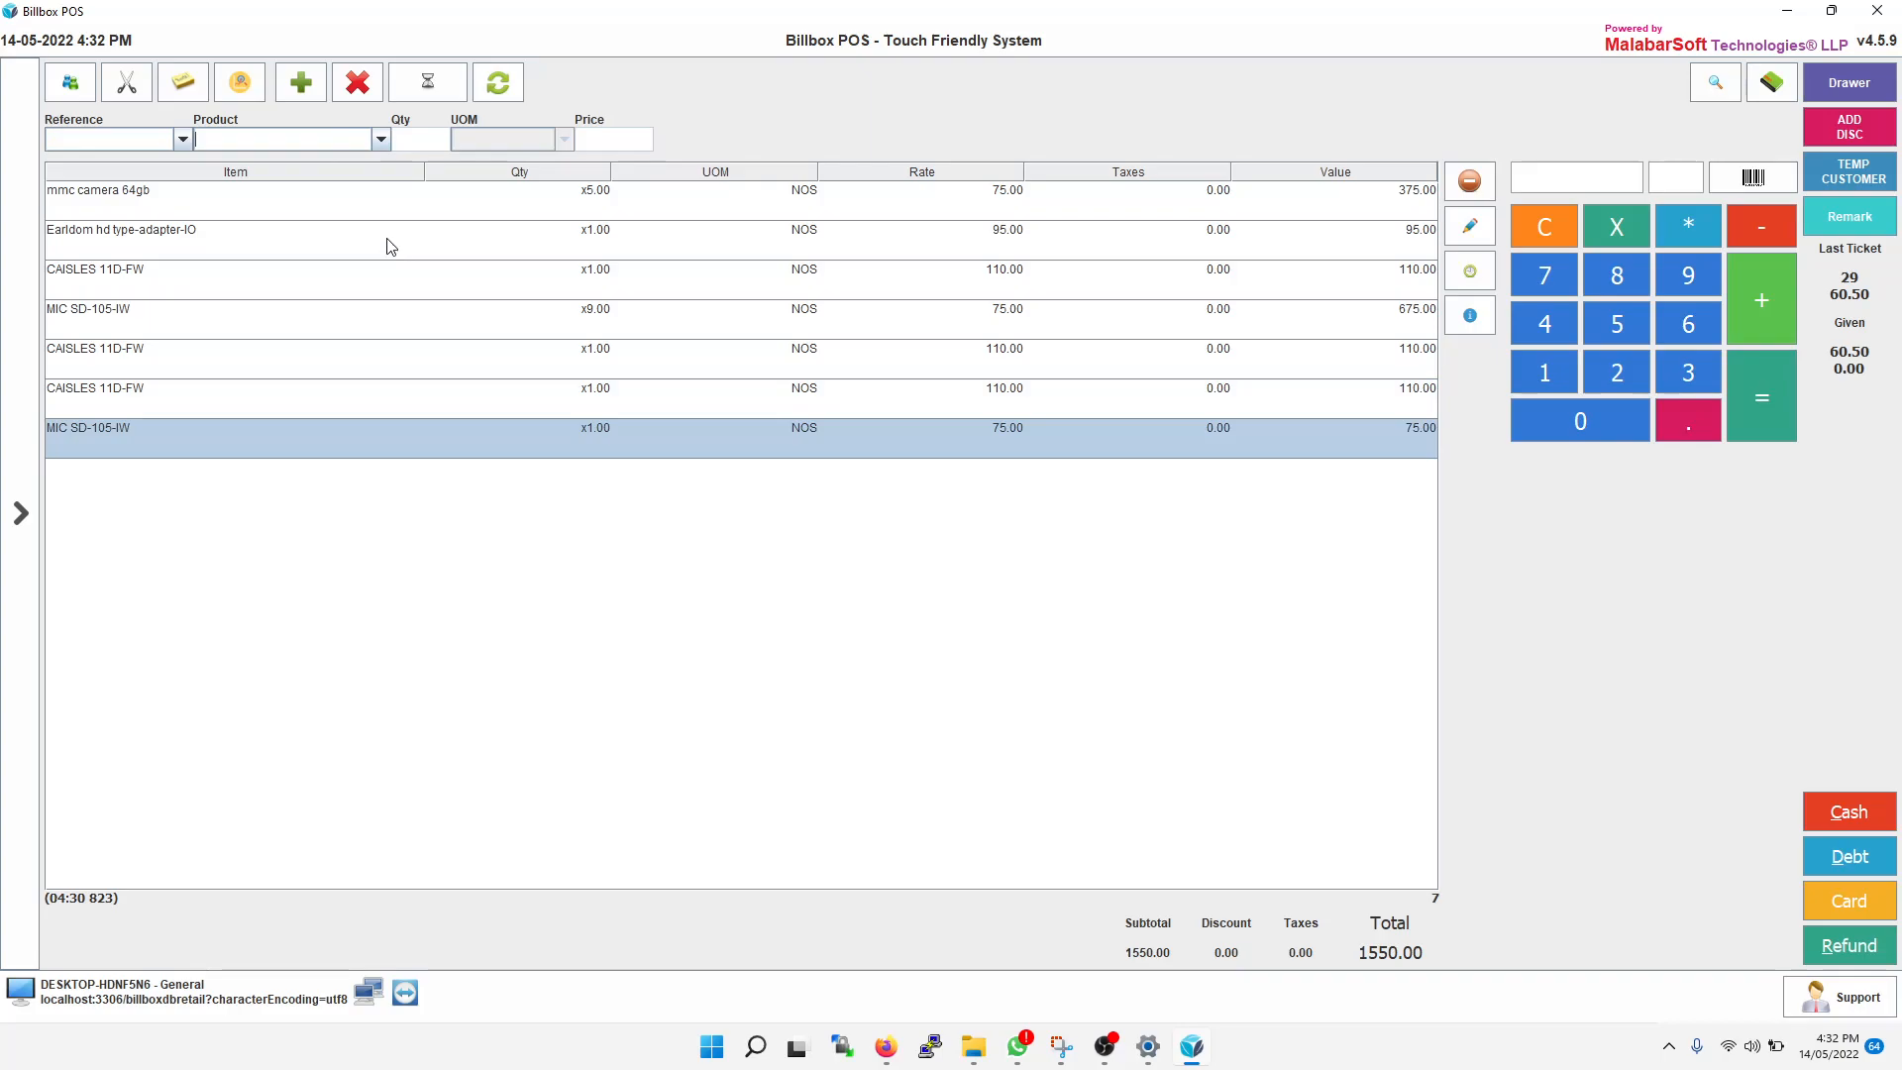
Try to split one Earldom hd type-adapter-IO, one CAISLES 11D-FW and one MIC SD-105-IW onto a second receipt, and cancel the split.
click(127, 81)
click(794, 396)
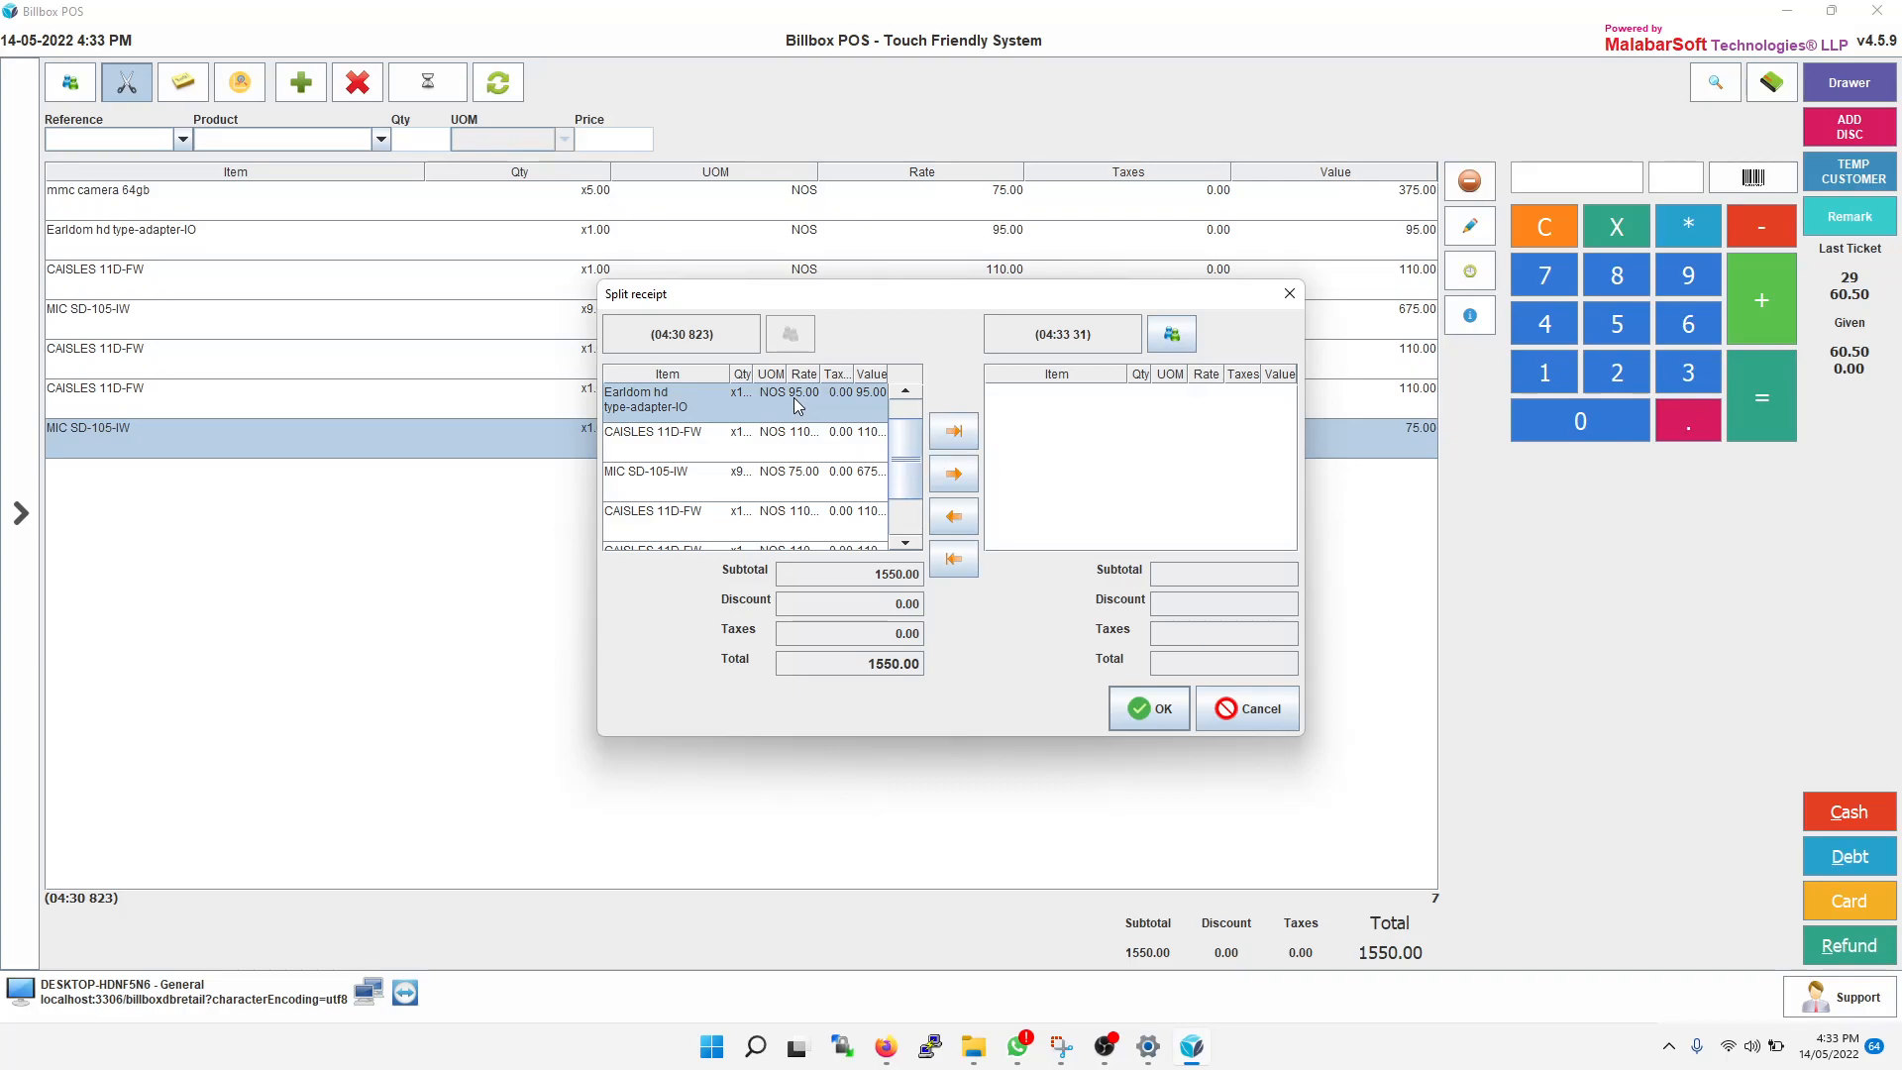
click(953, 478)
click(949, 483)
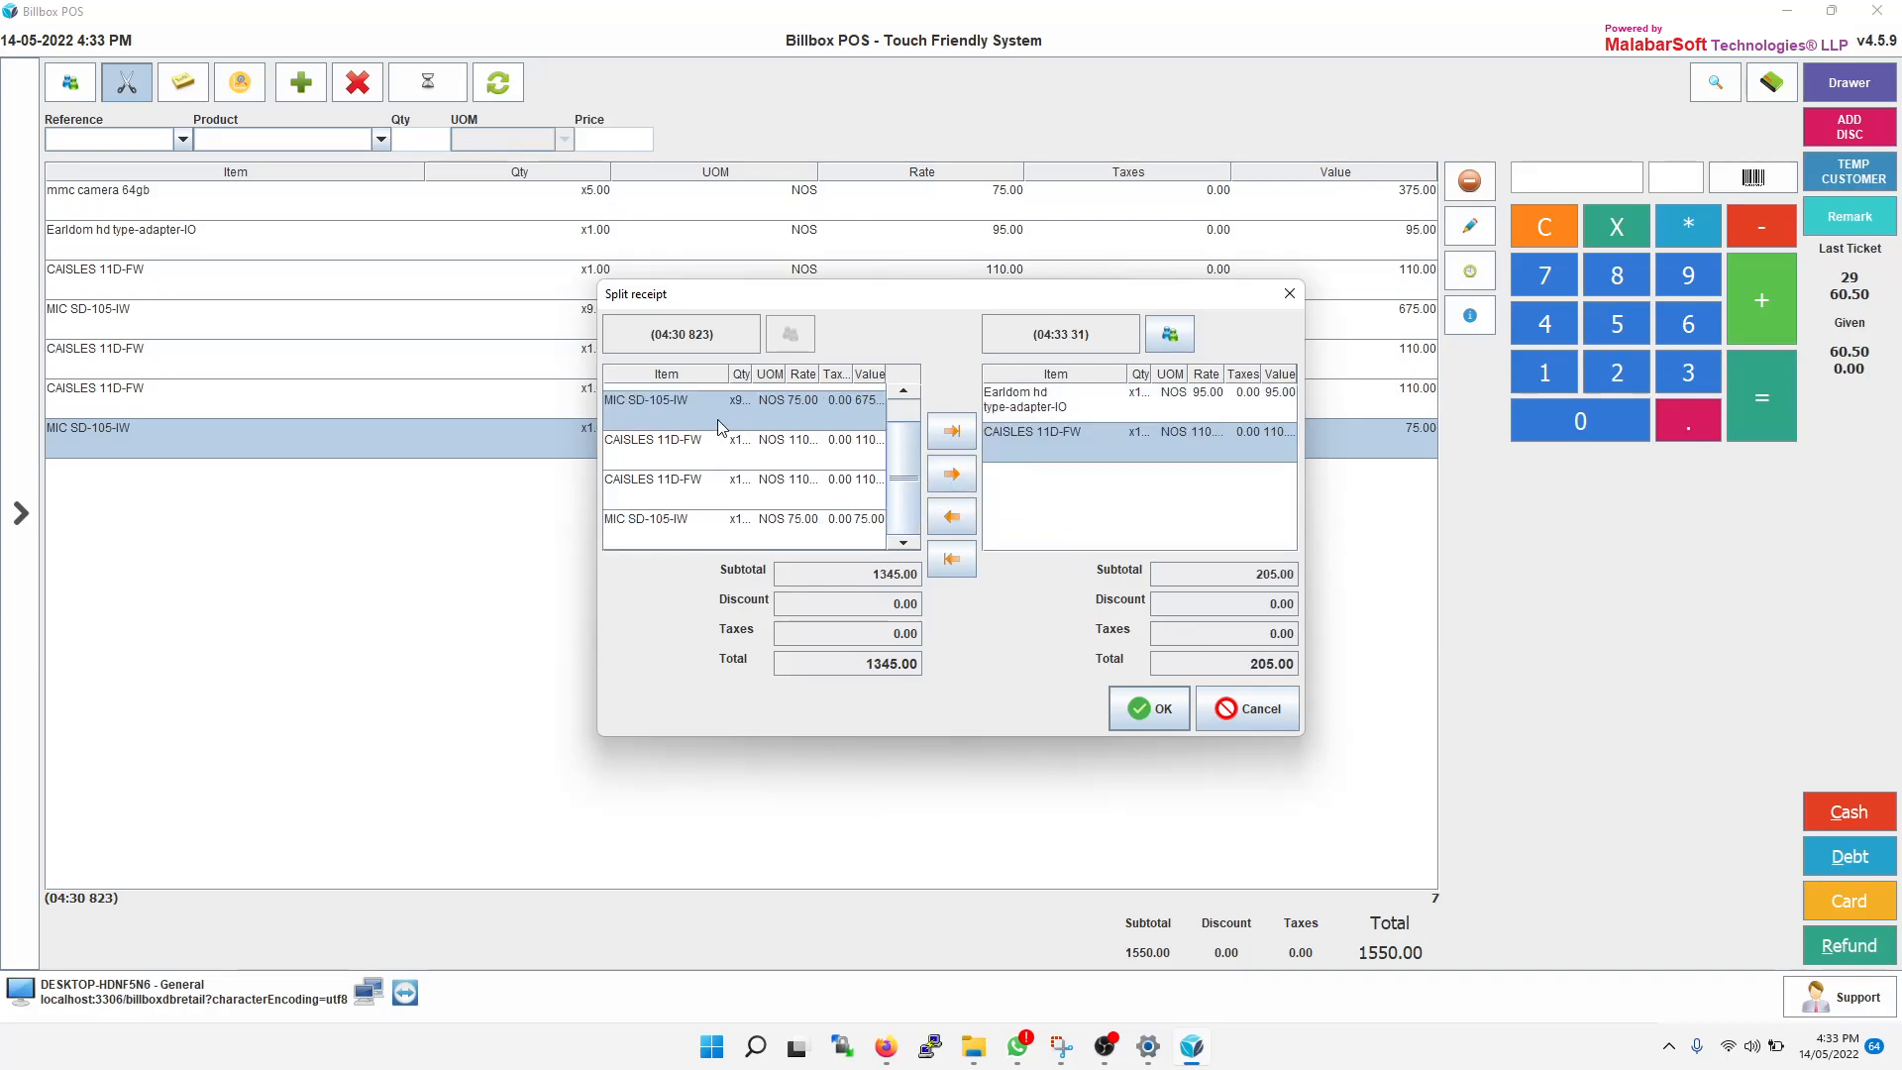
click(951, 478)
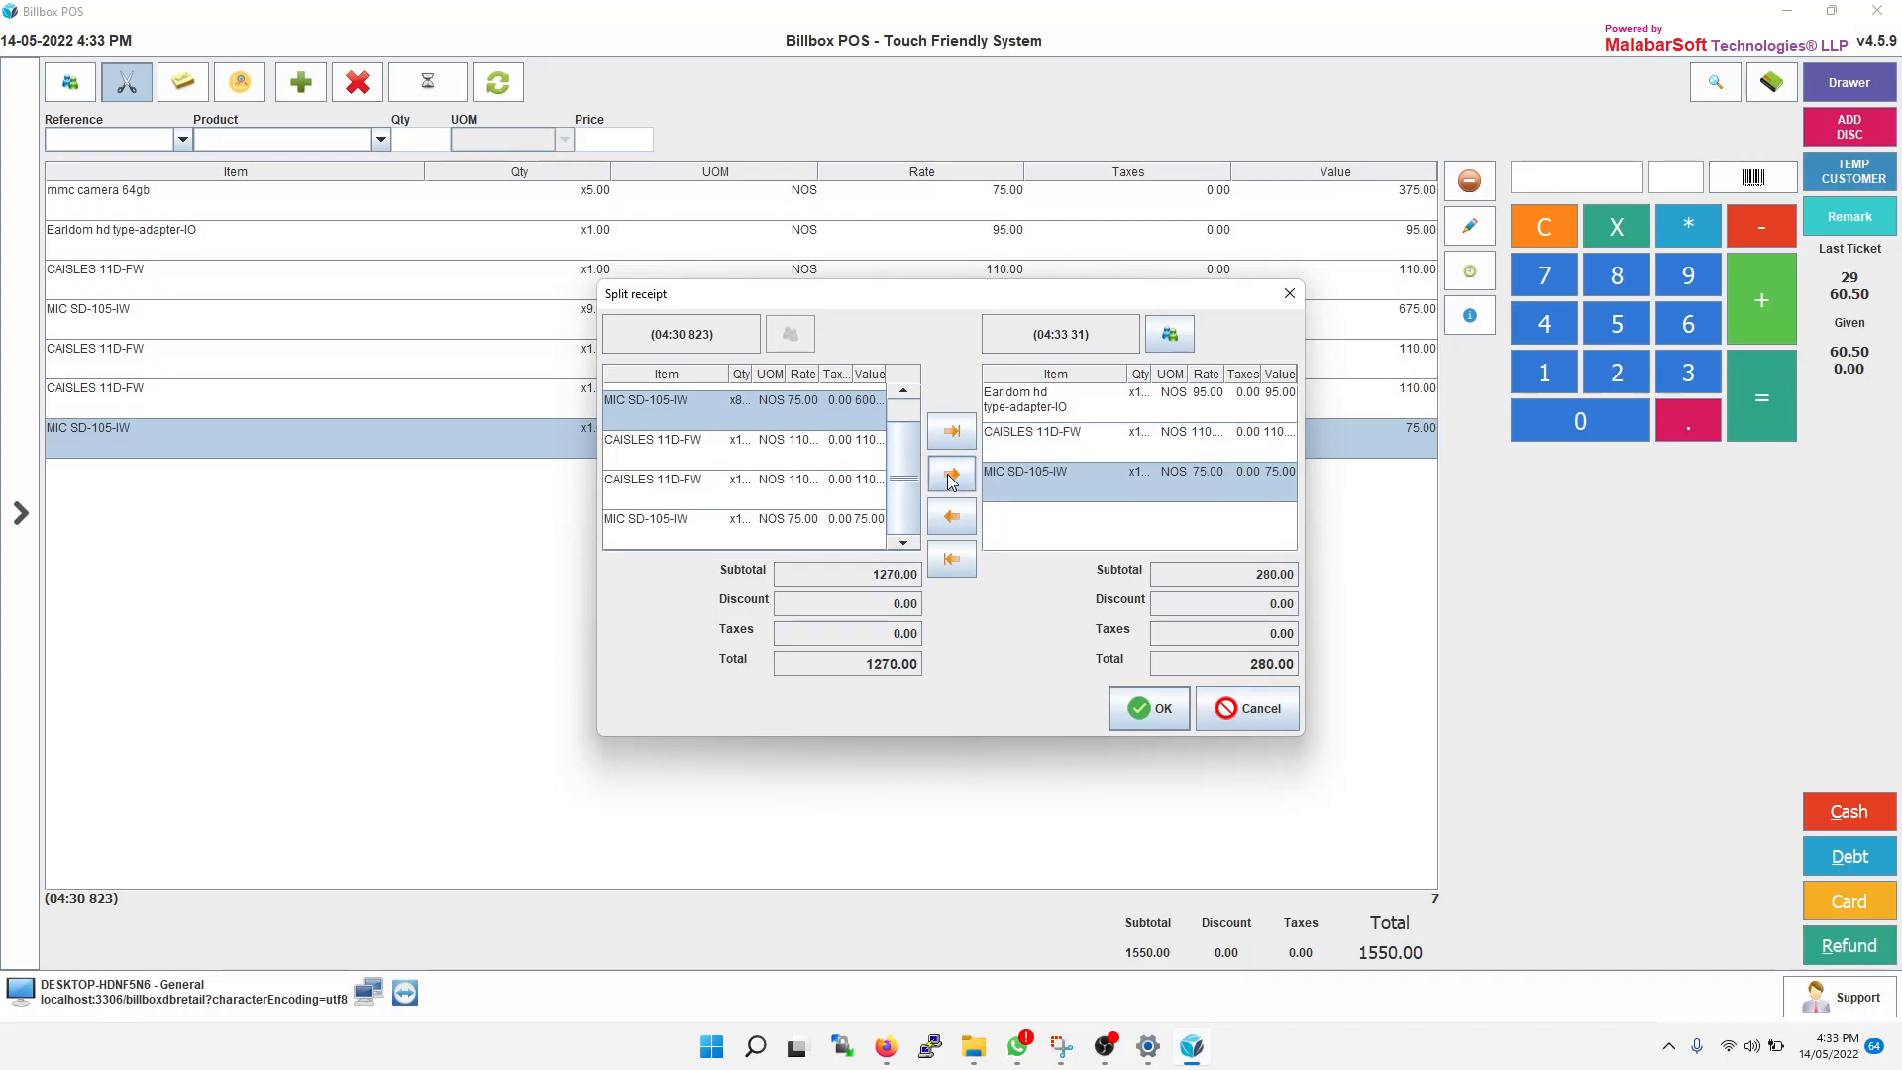
click(1170, 334)
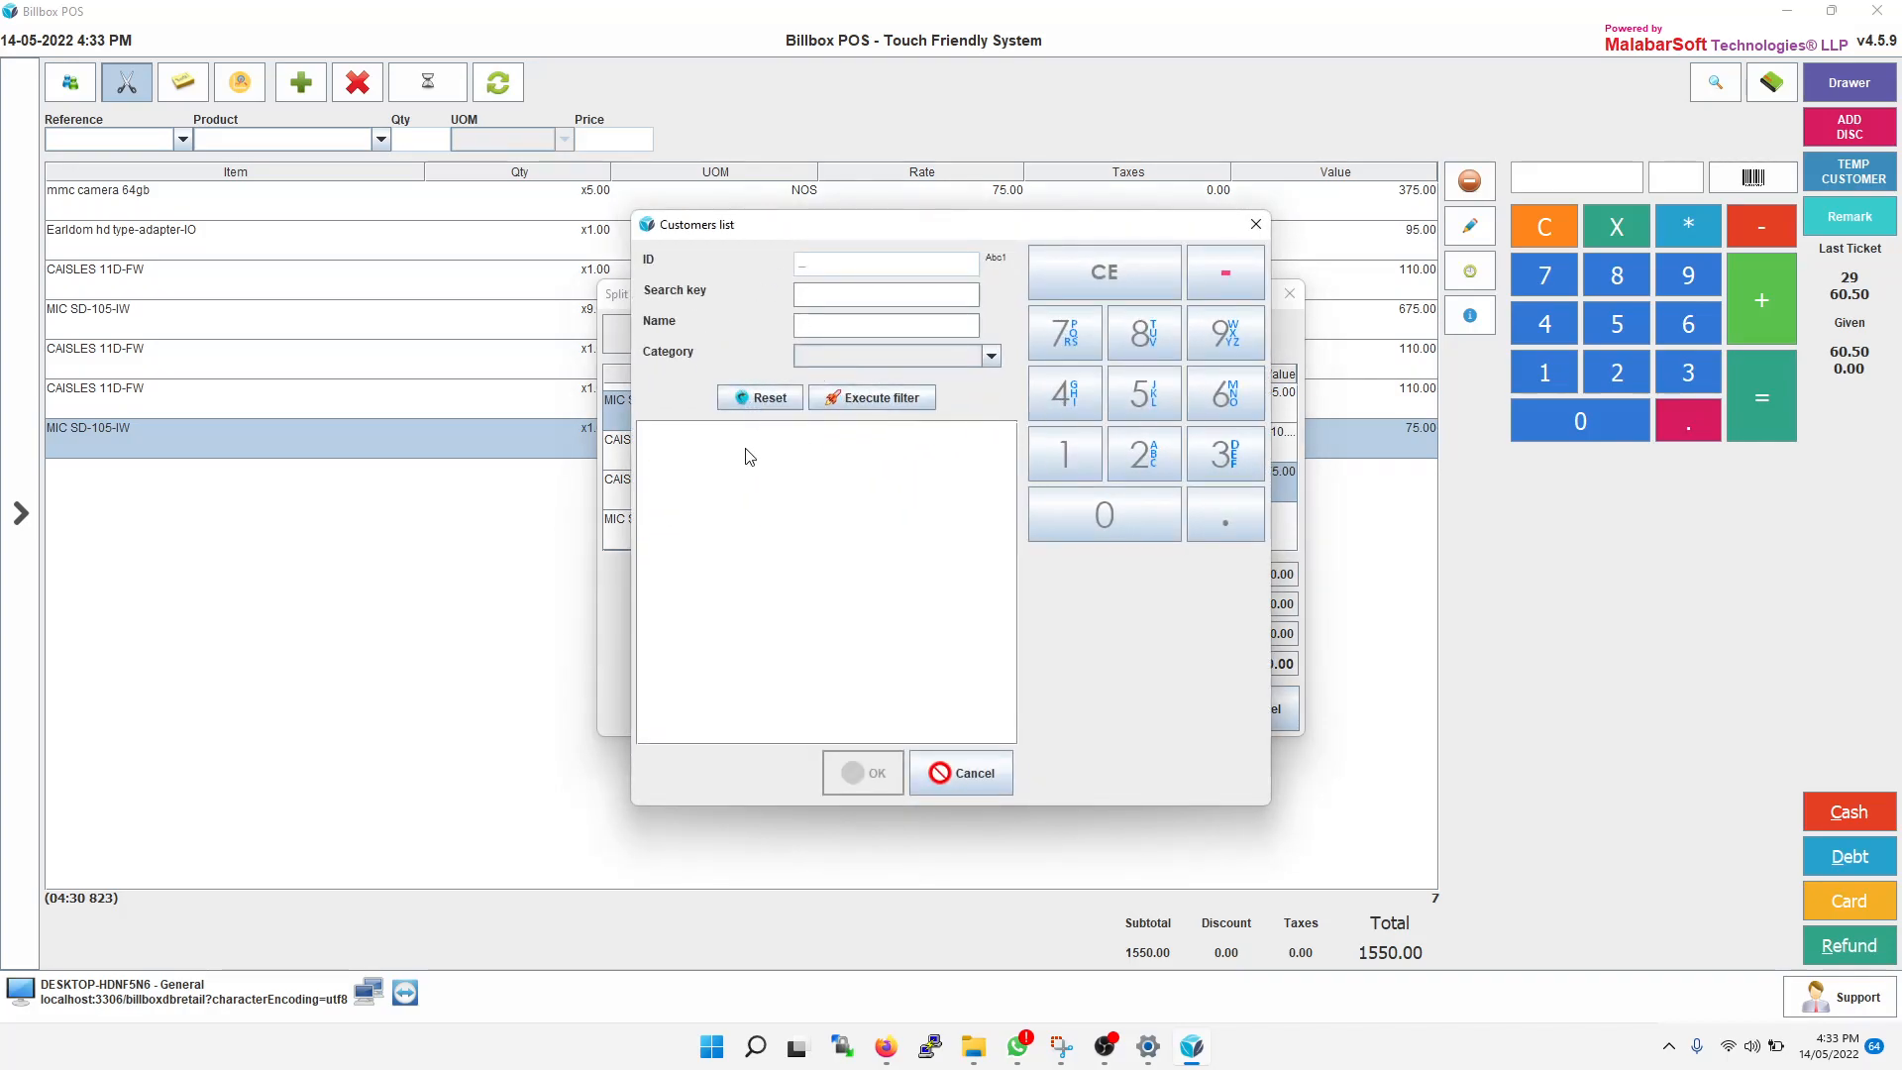
click(1256, 224)
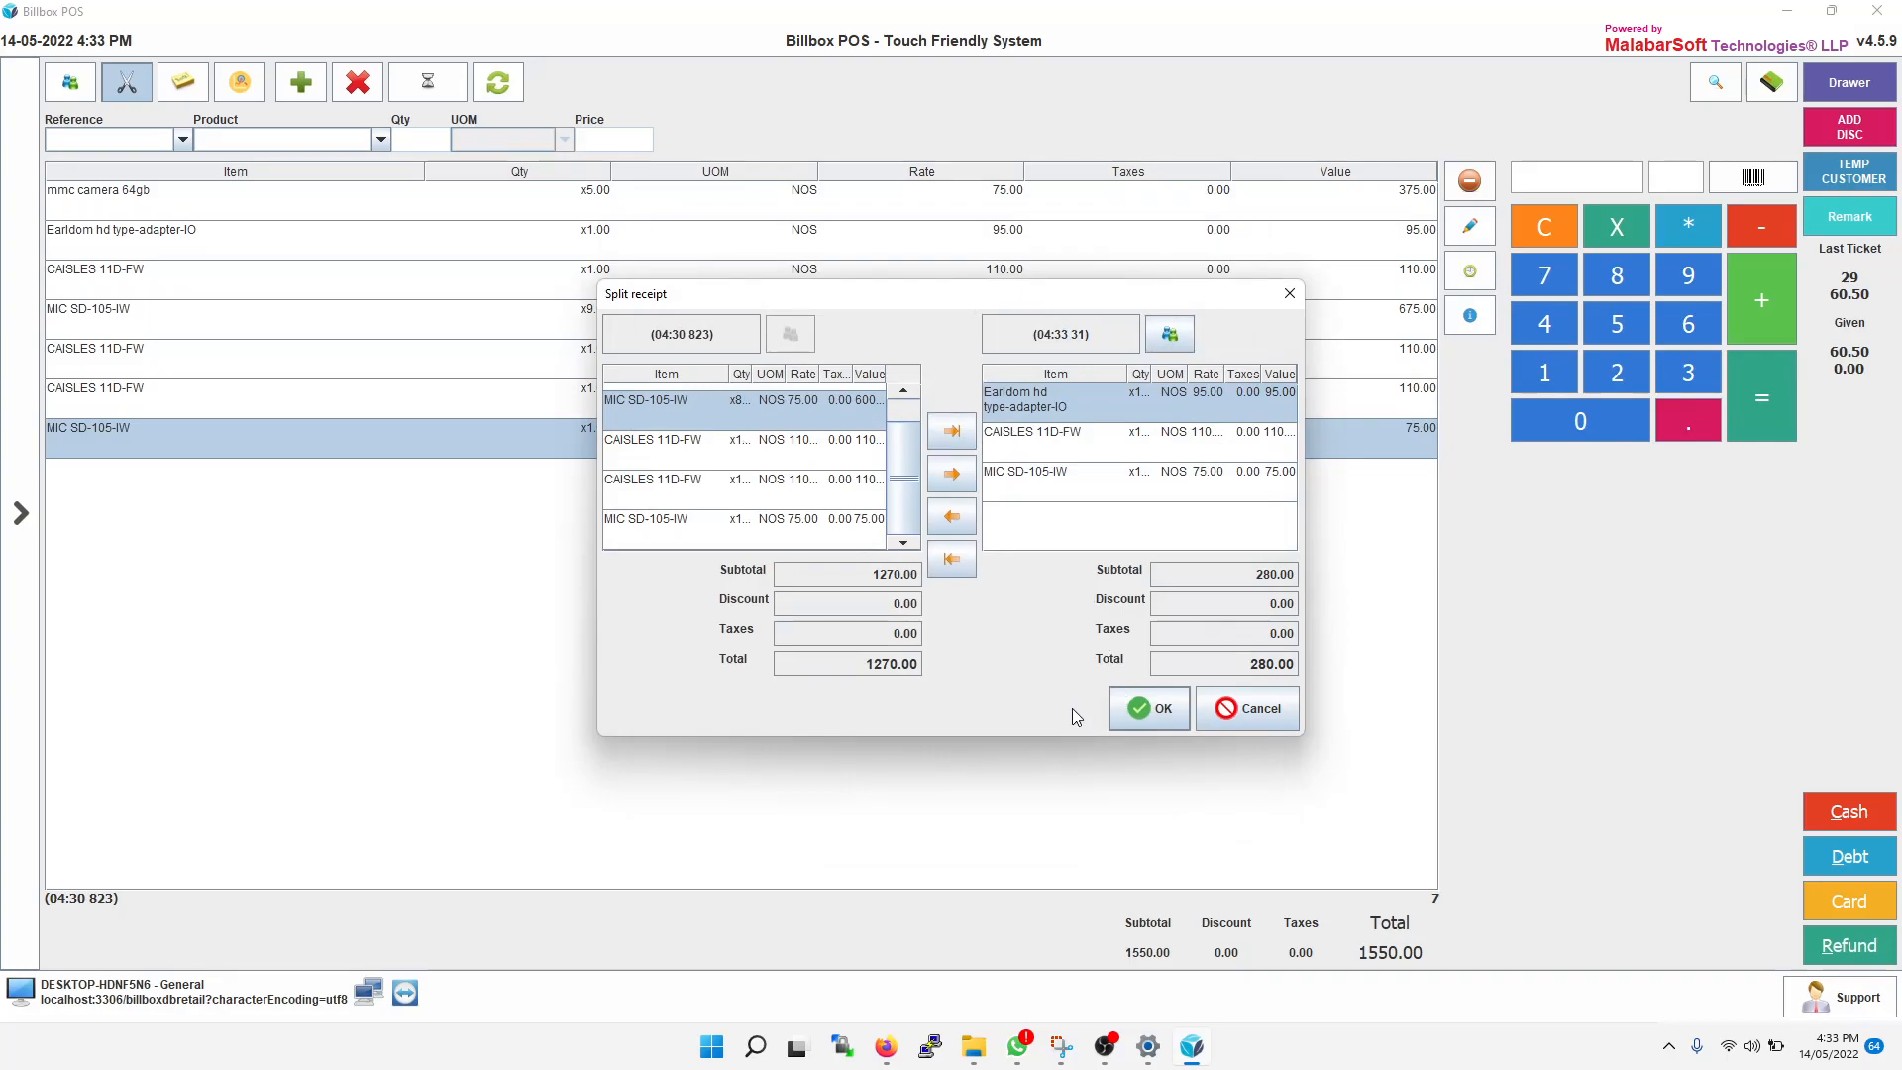
click(1289, 293)
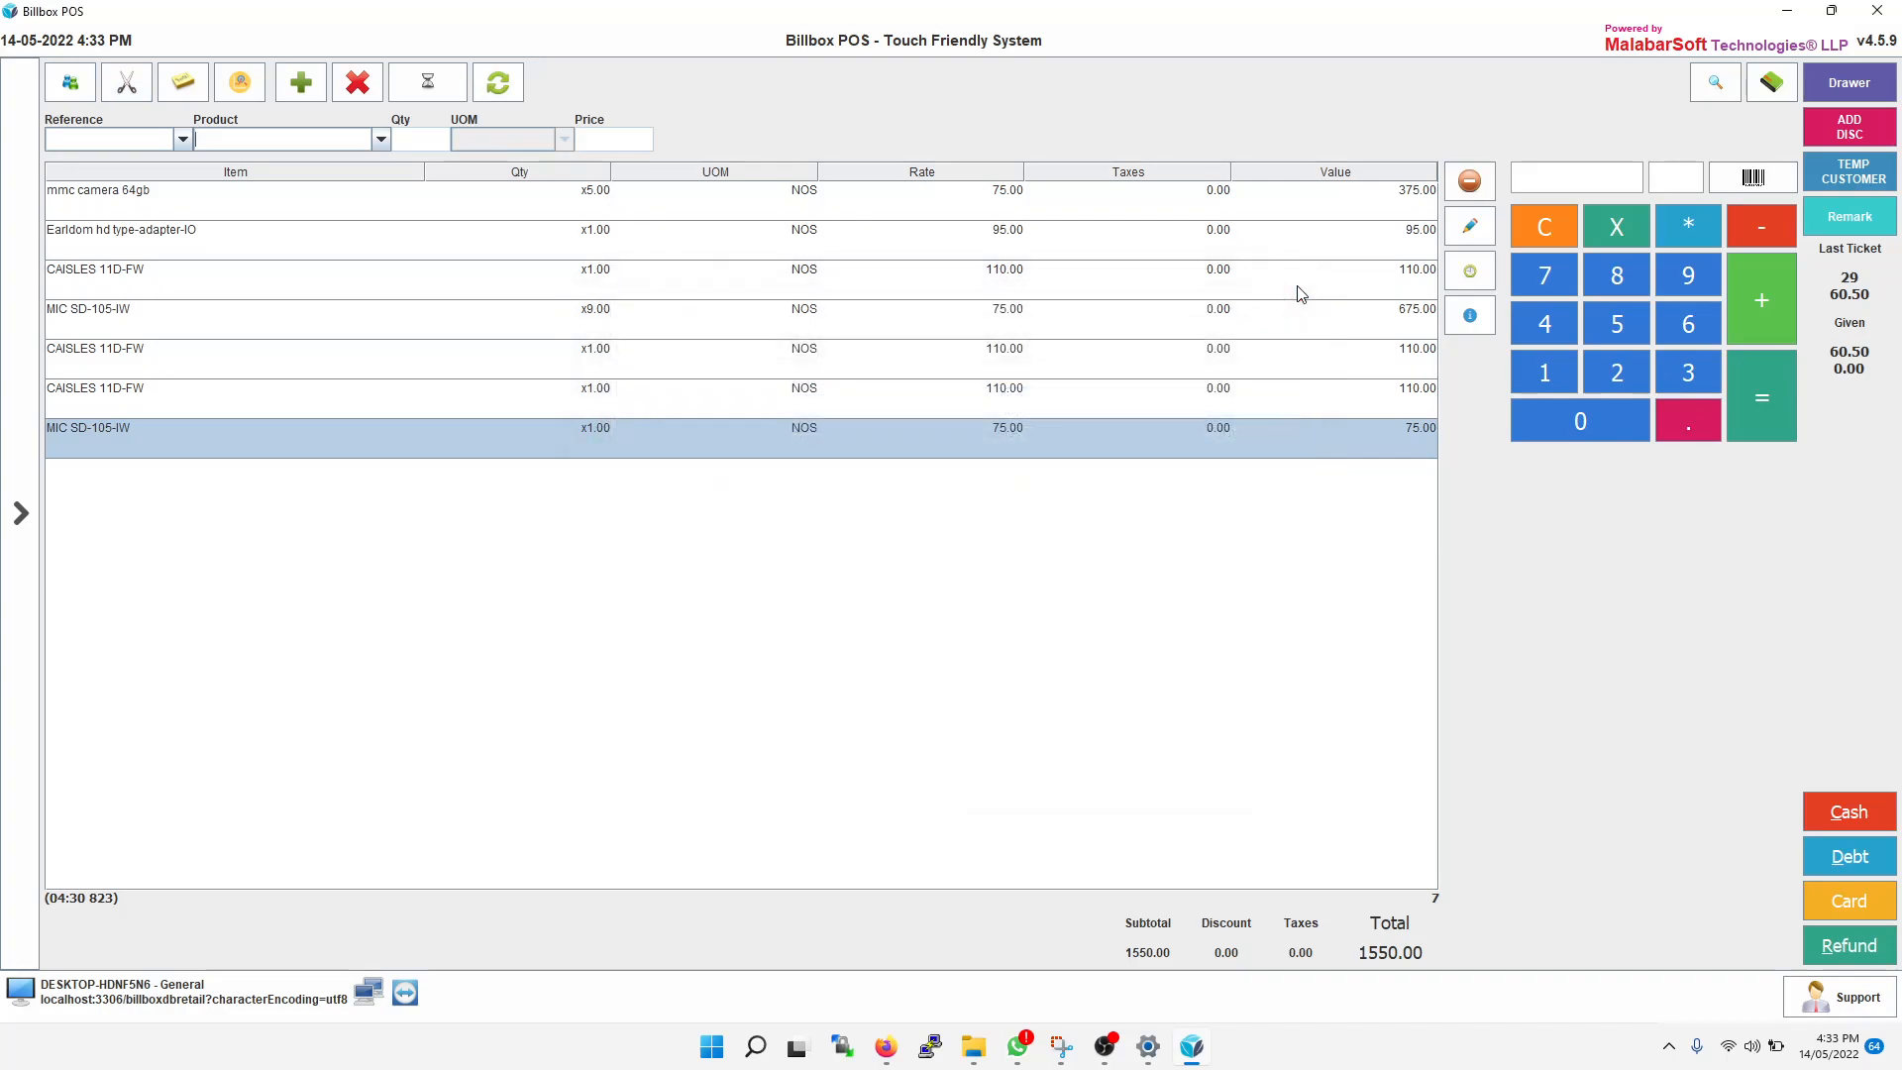
Add the note "discounted" to the last MIC SD-105-IW line of the sale.
click(190, 83)
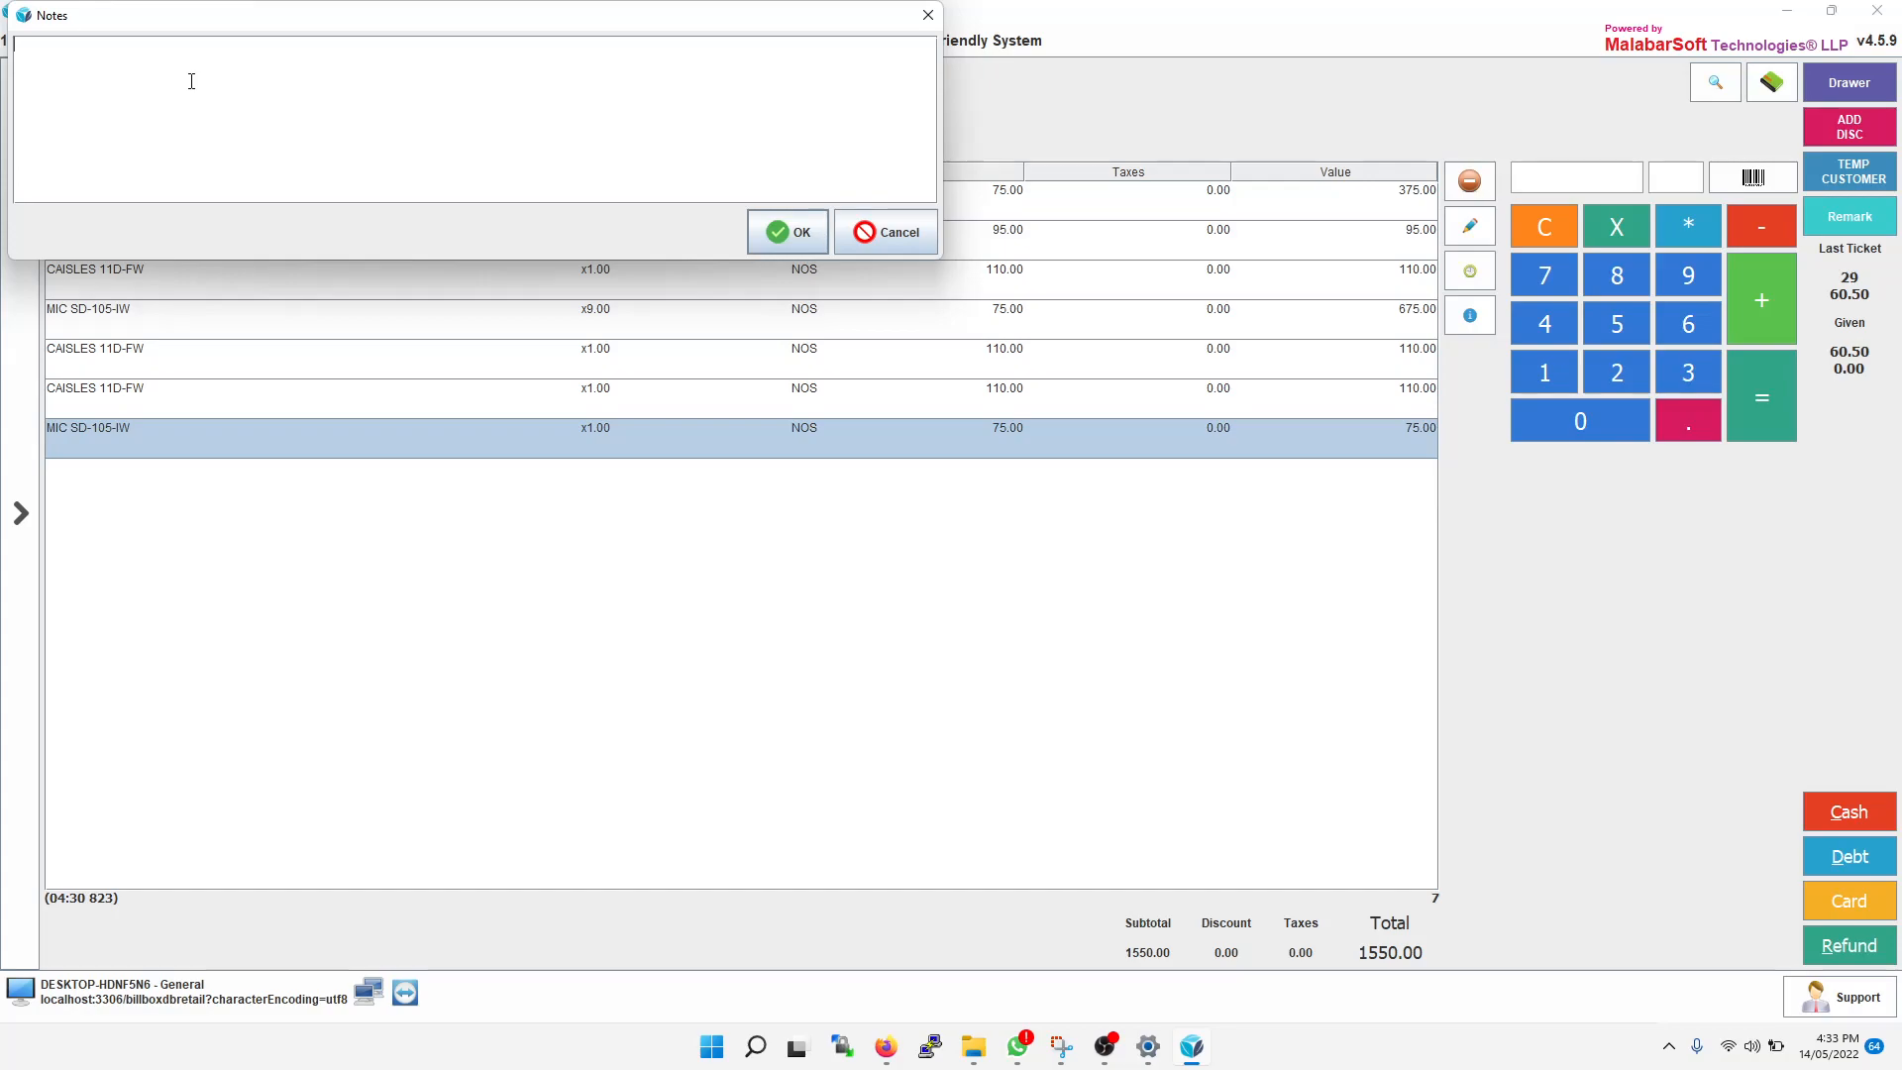
text(discounted)
click(788, 232)
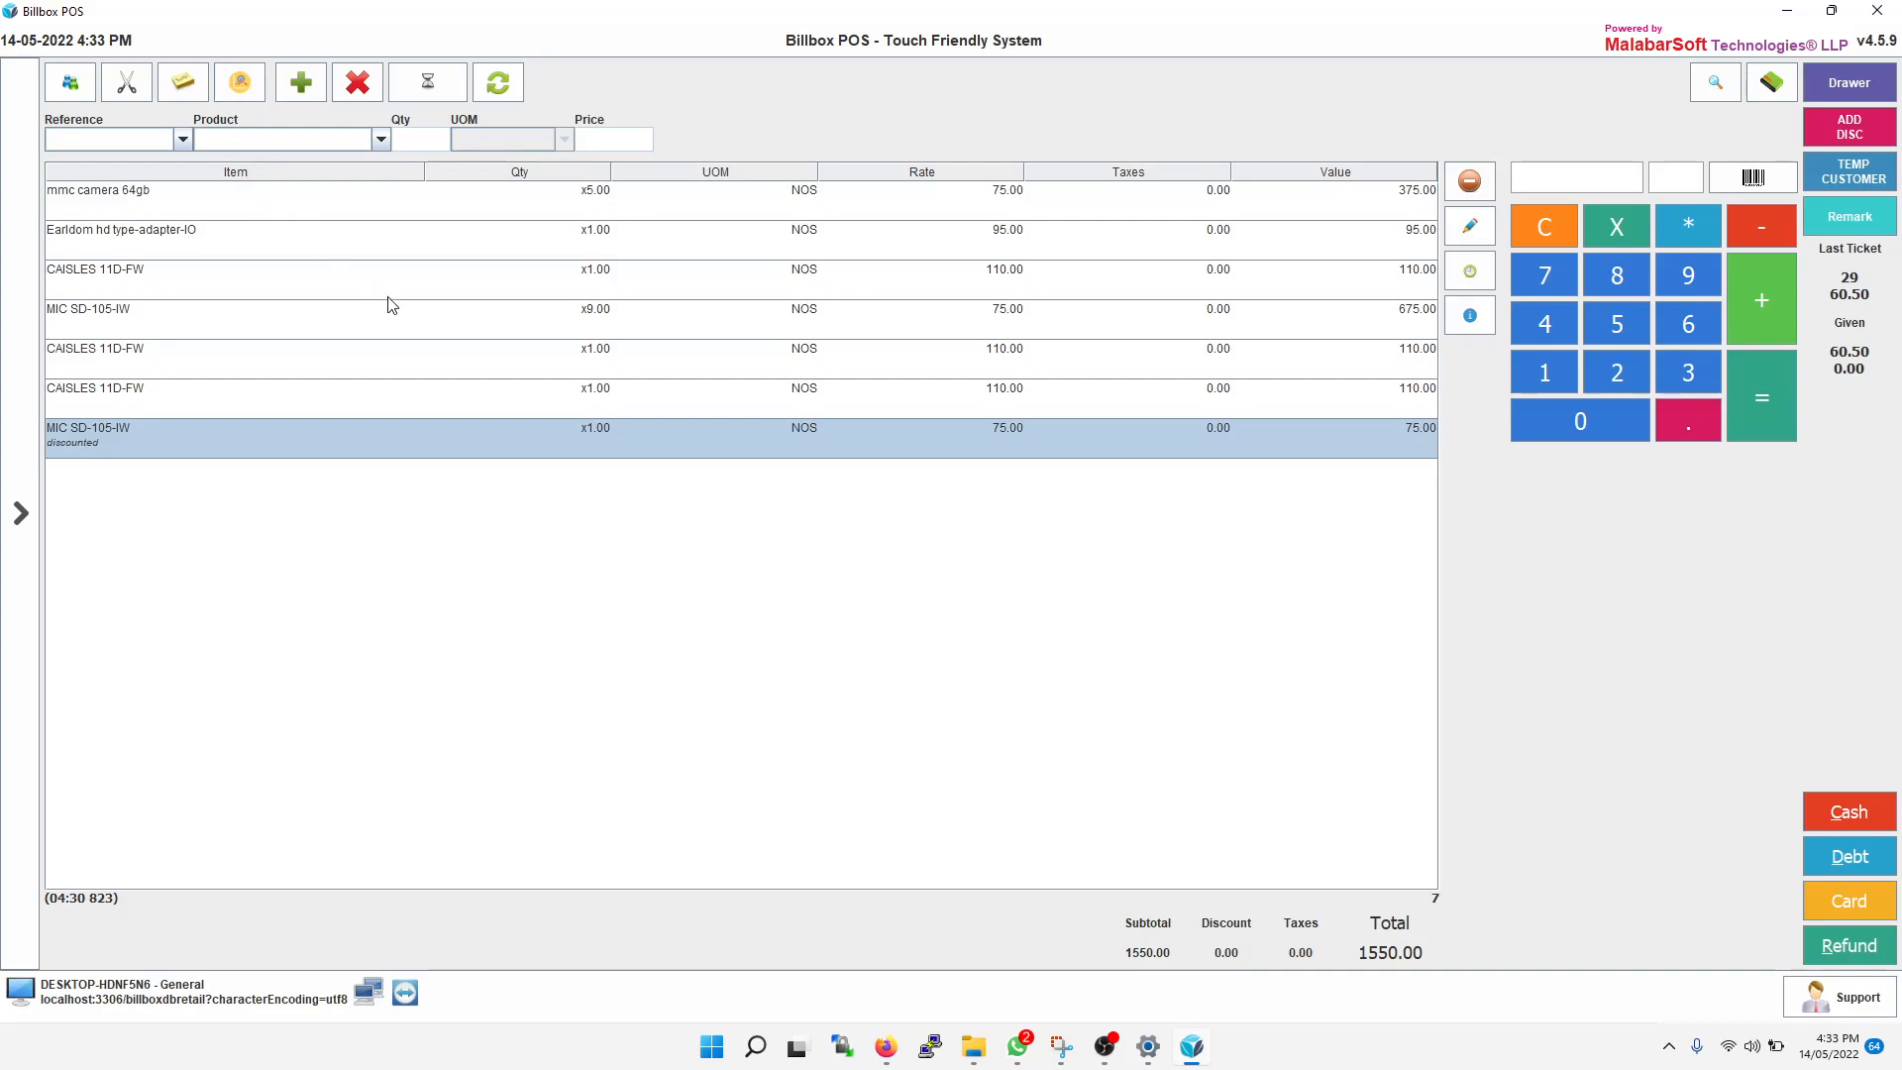
Put the current sale on hold under the name Customer A and reopen it from the held receipts.
click(310, 89)
click(302, 83)
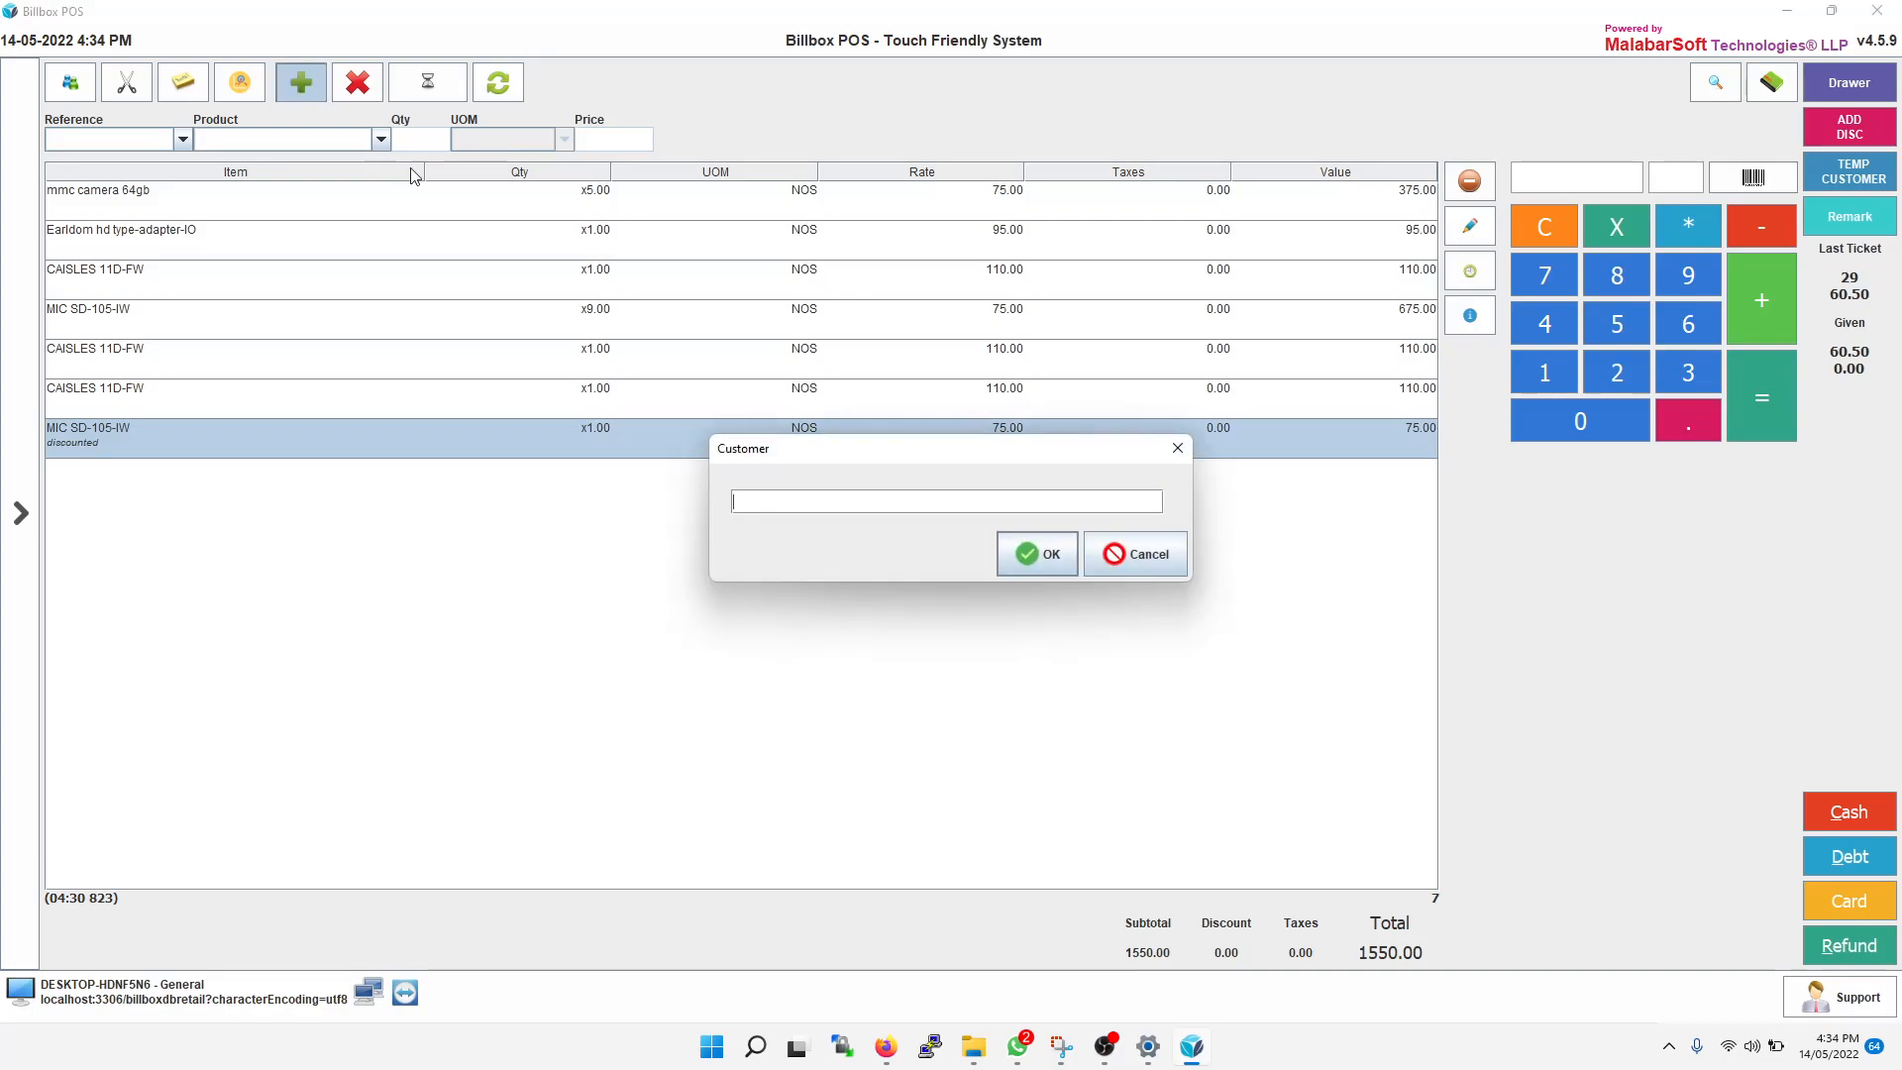
text(Customer A)
click(1050, 557)
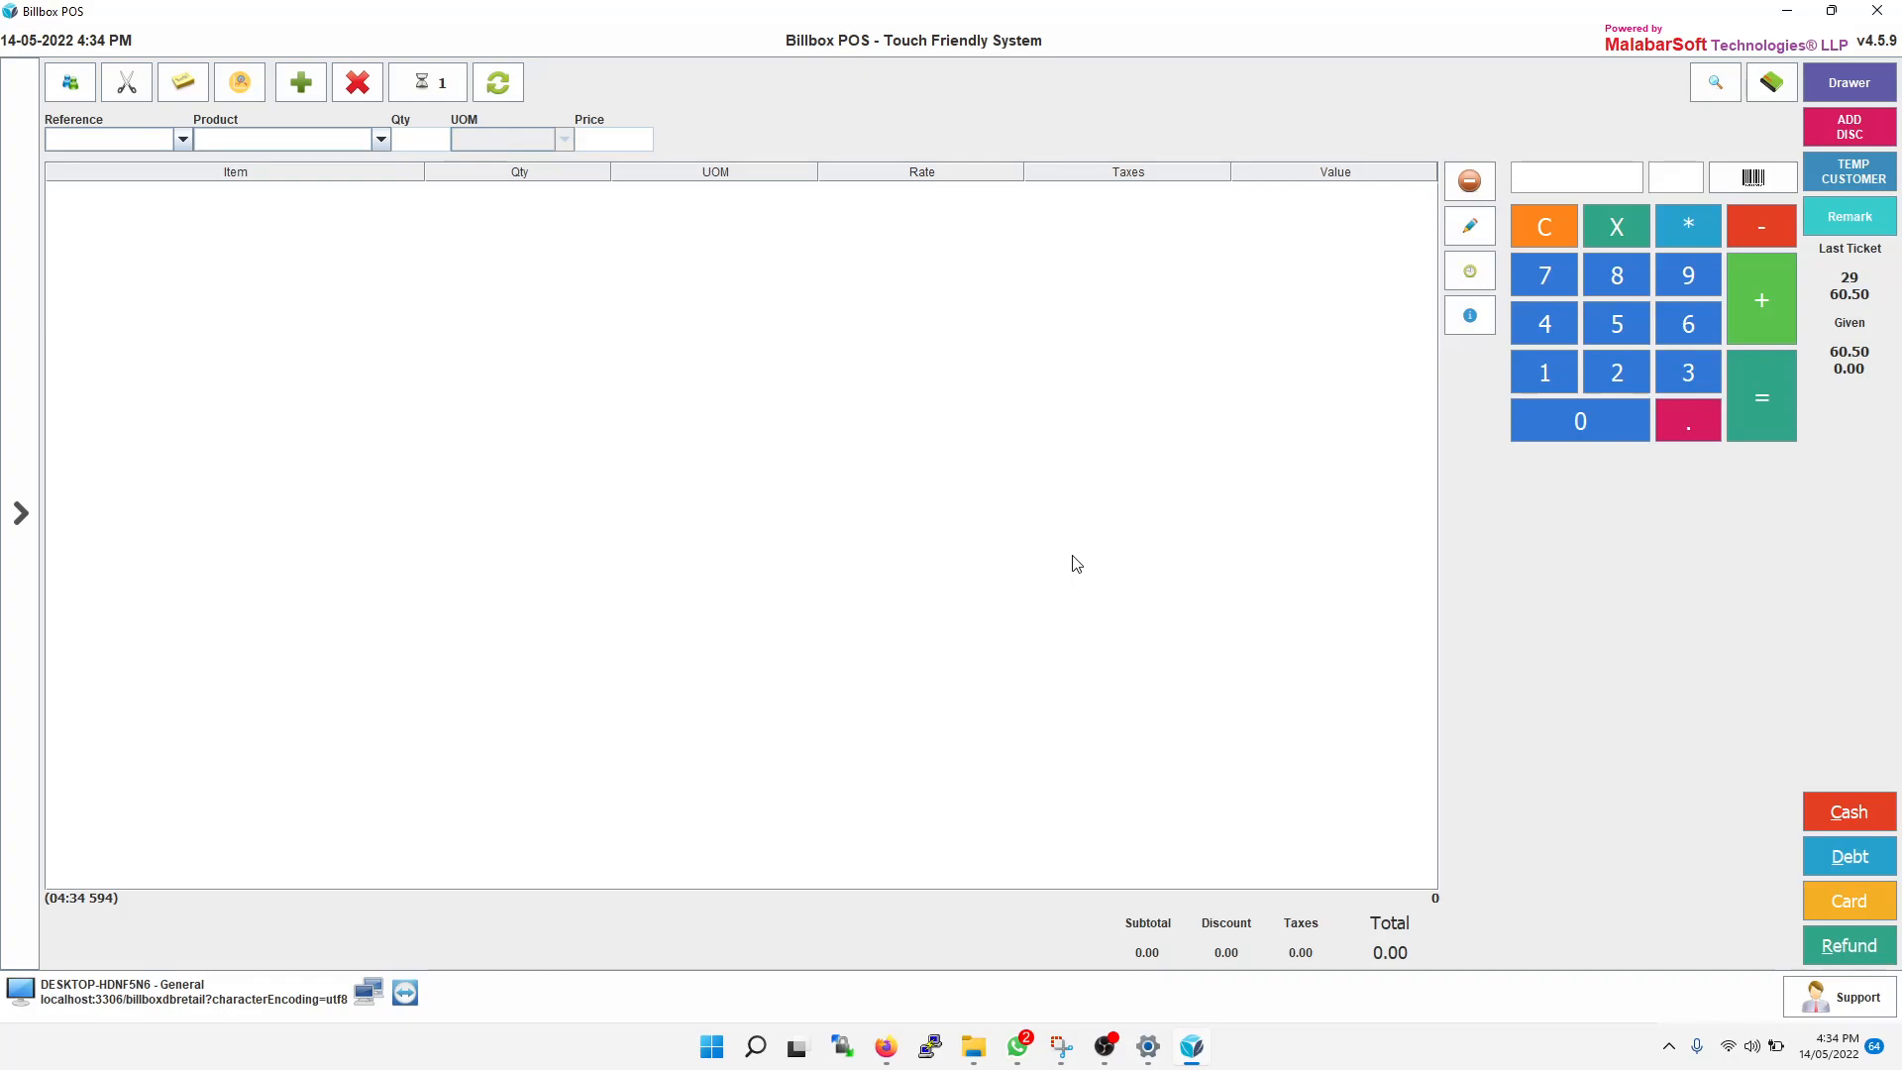
click(439, 89)
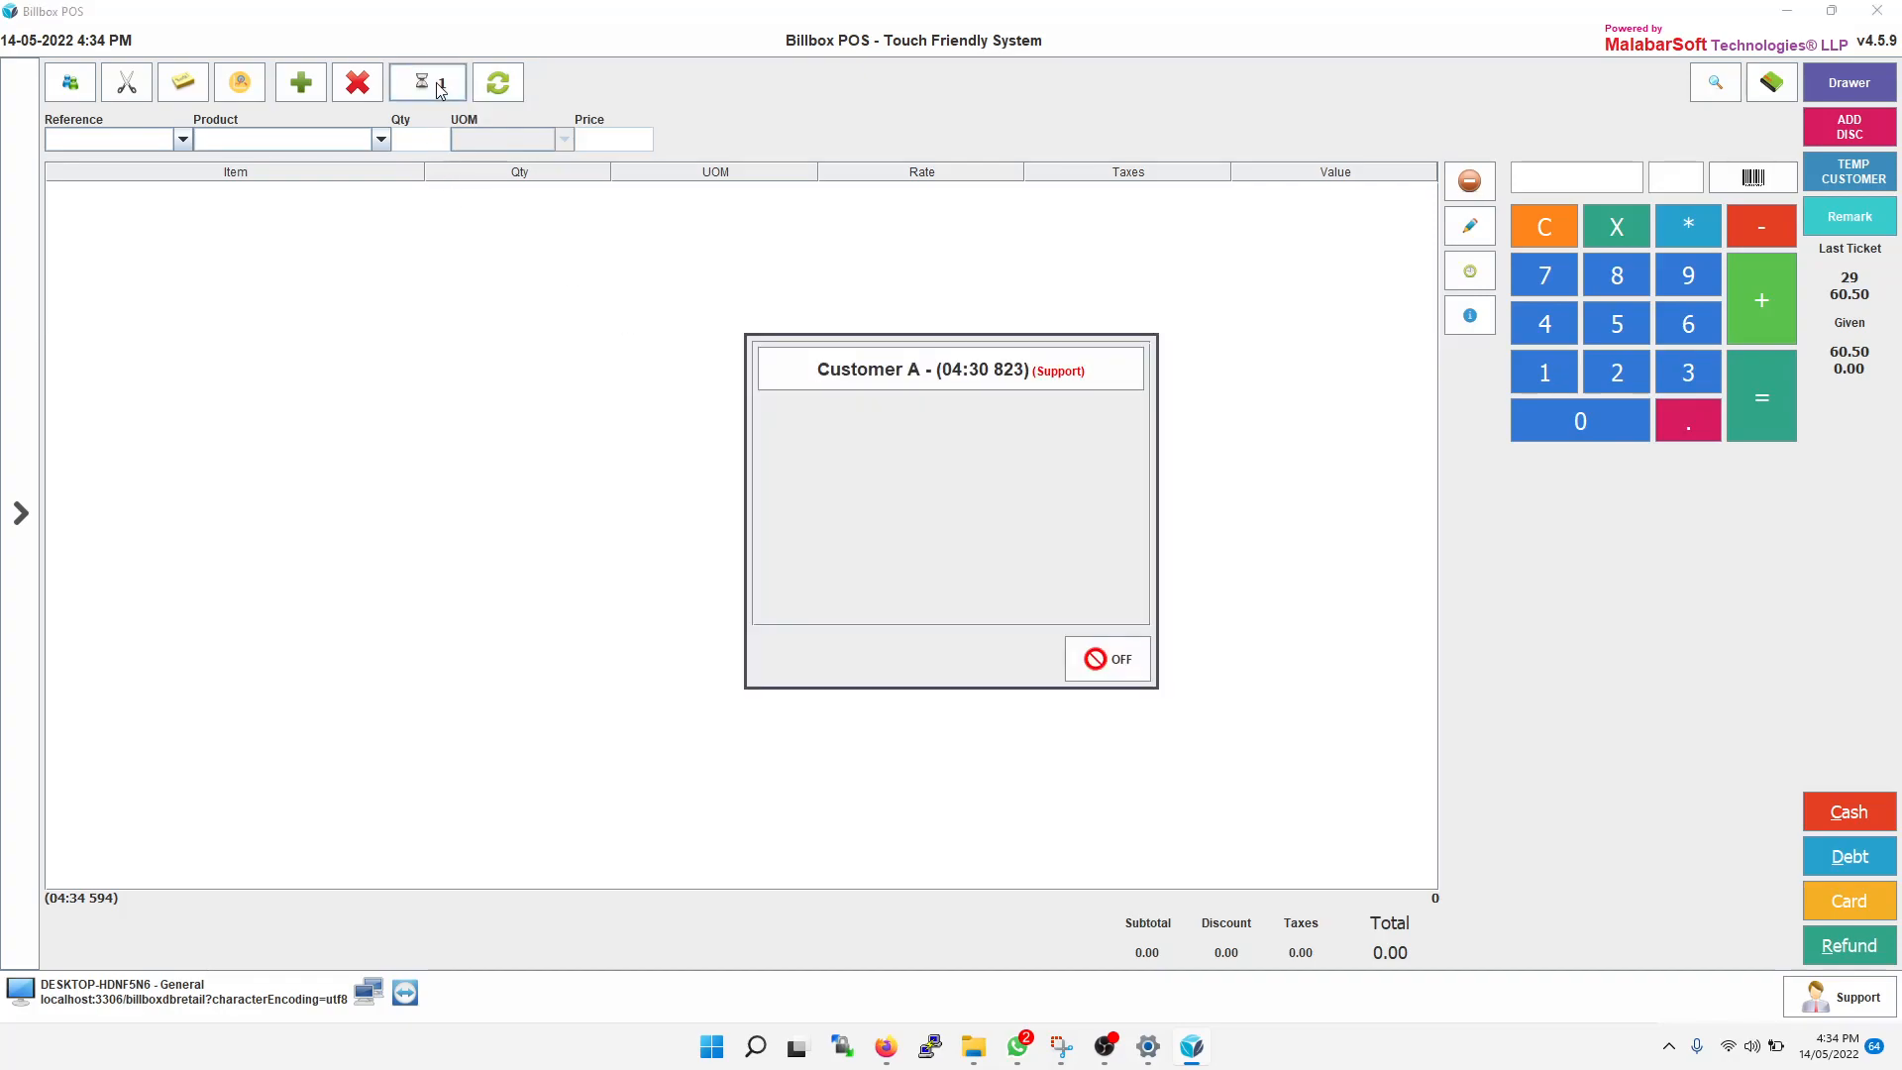
click(961, 368)
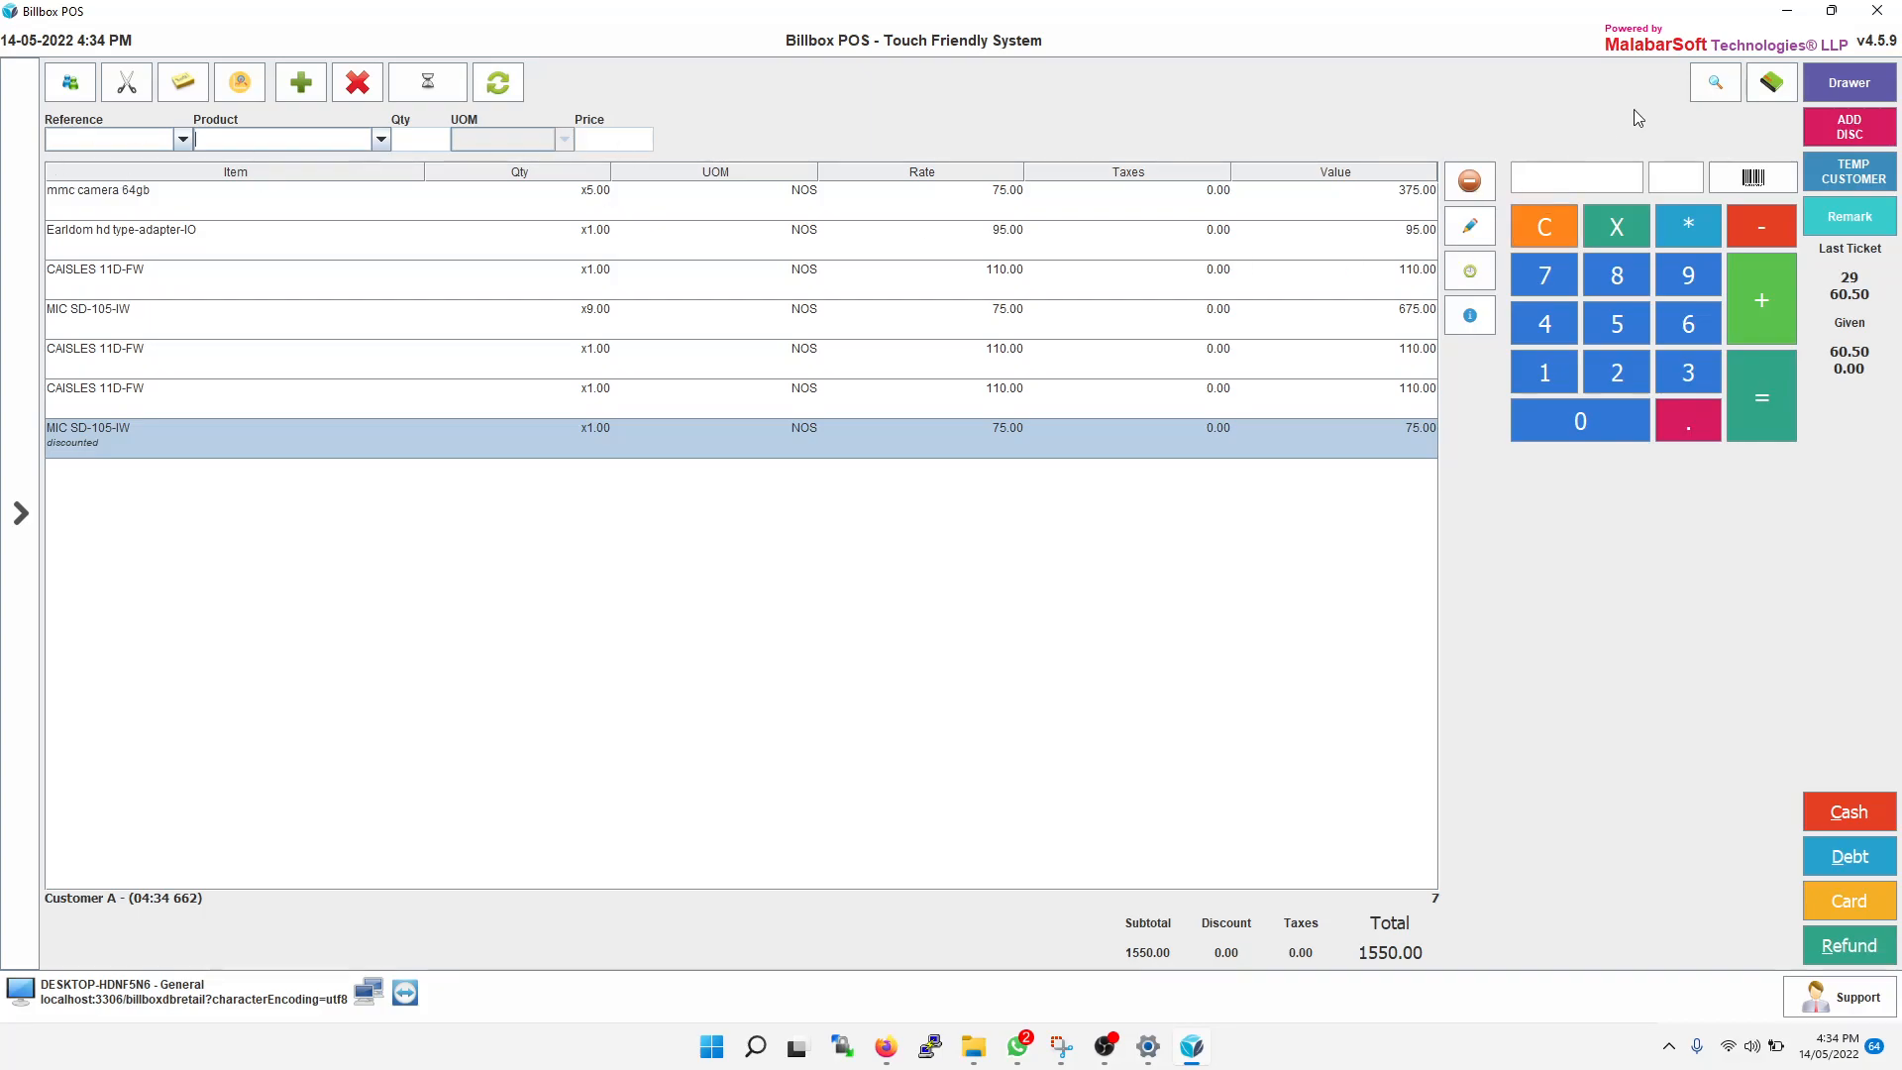
Search the products list by the name "camera" and add Fit hard Camera Lens to the sale with quantity 7.
click(1706, 87)
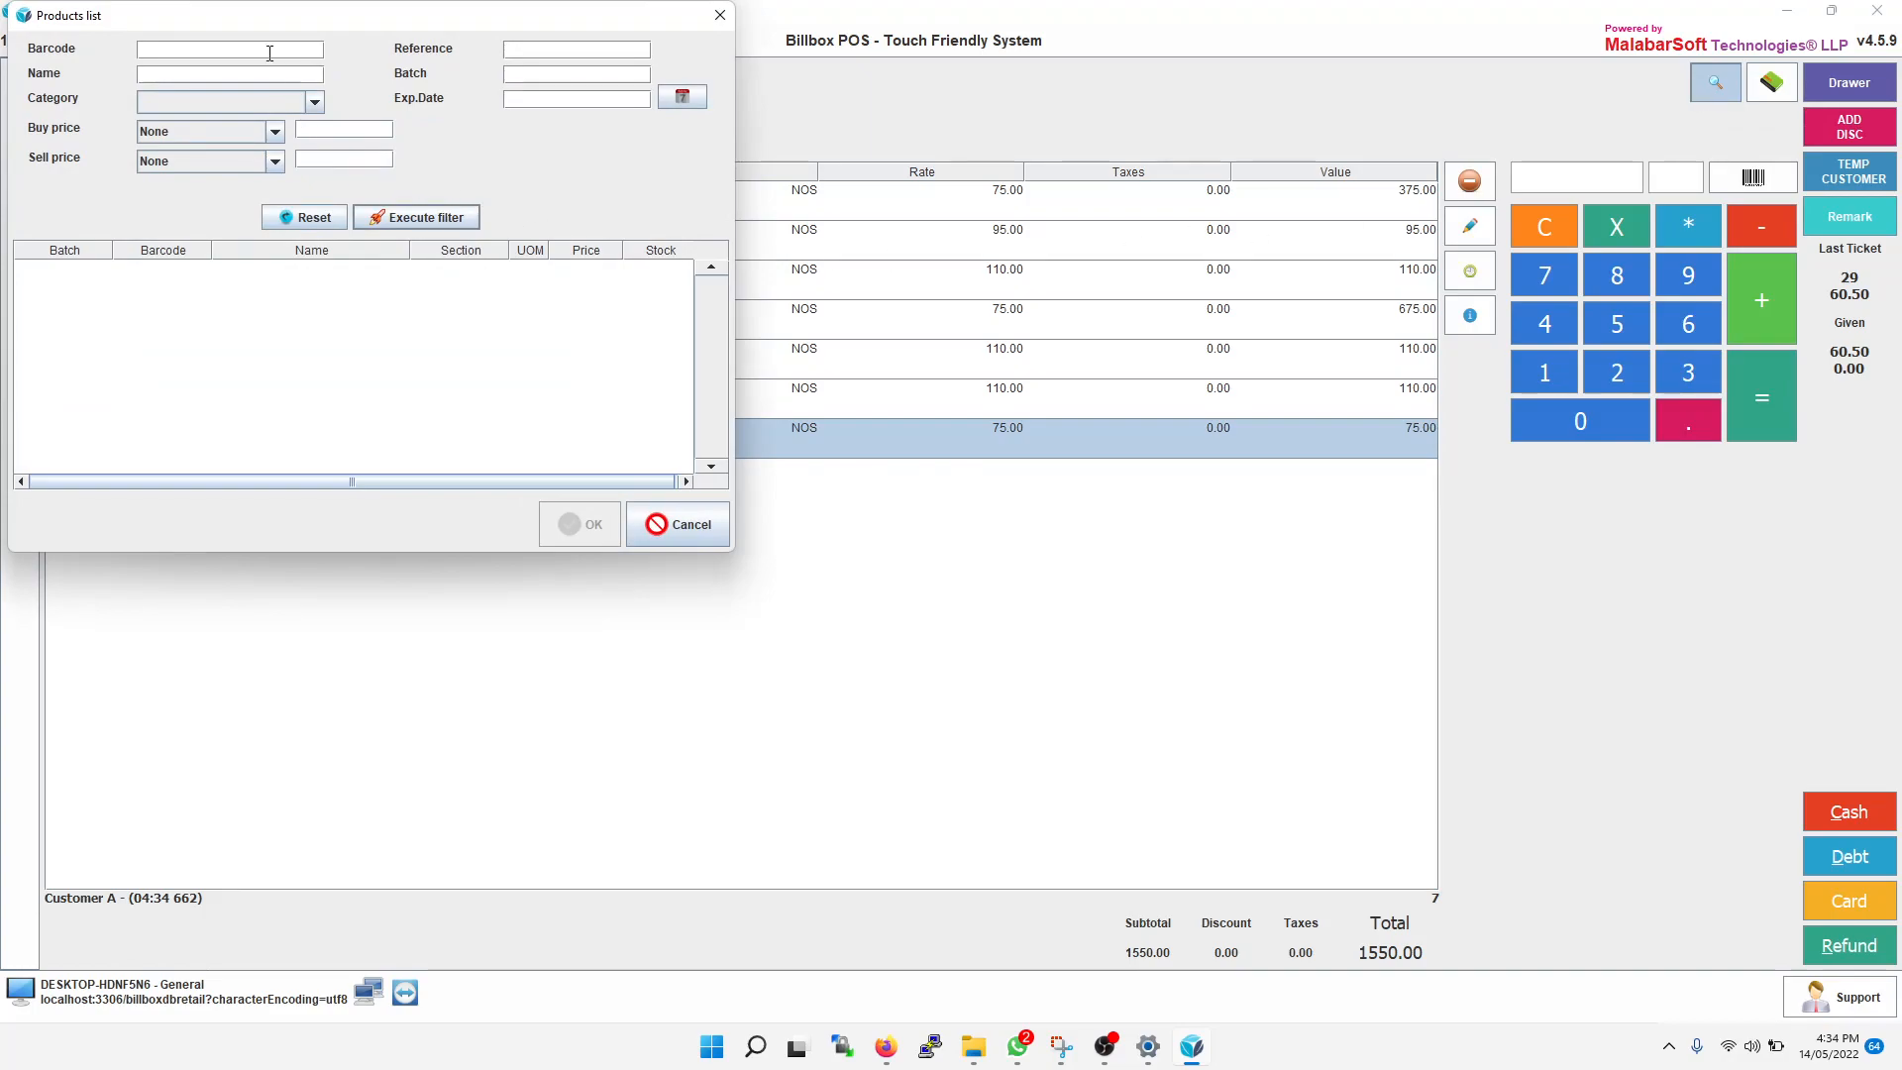
text(camera)
click(422, 218)
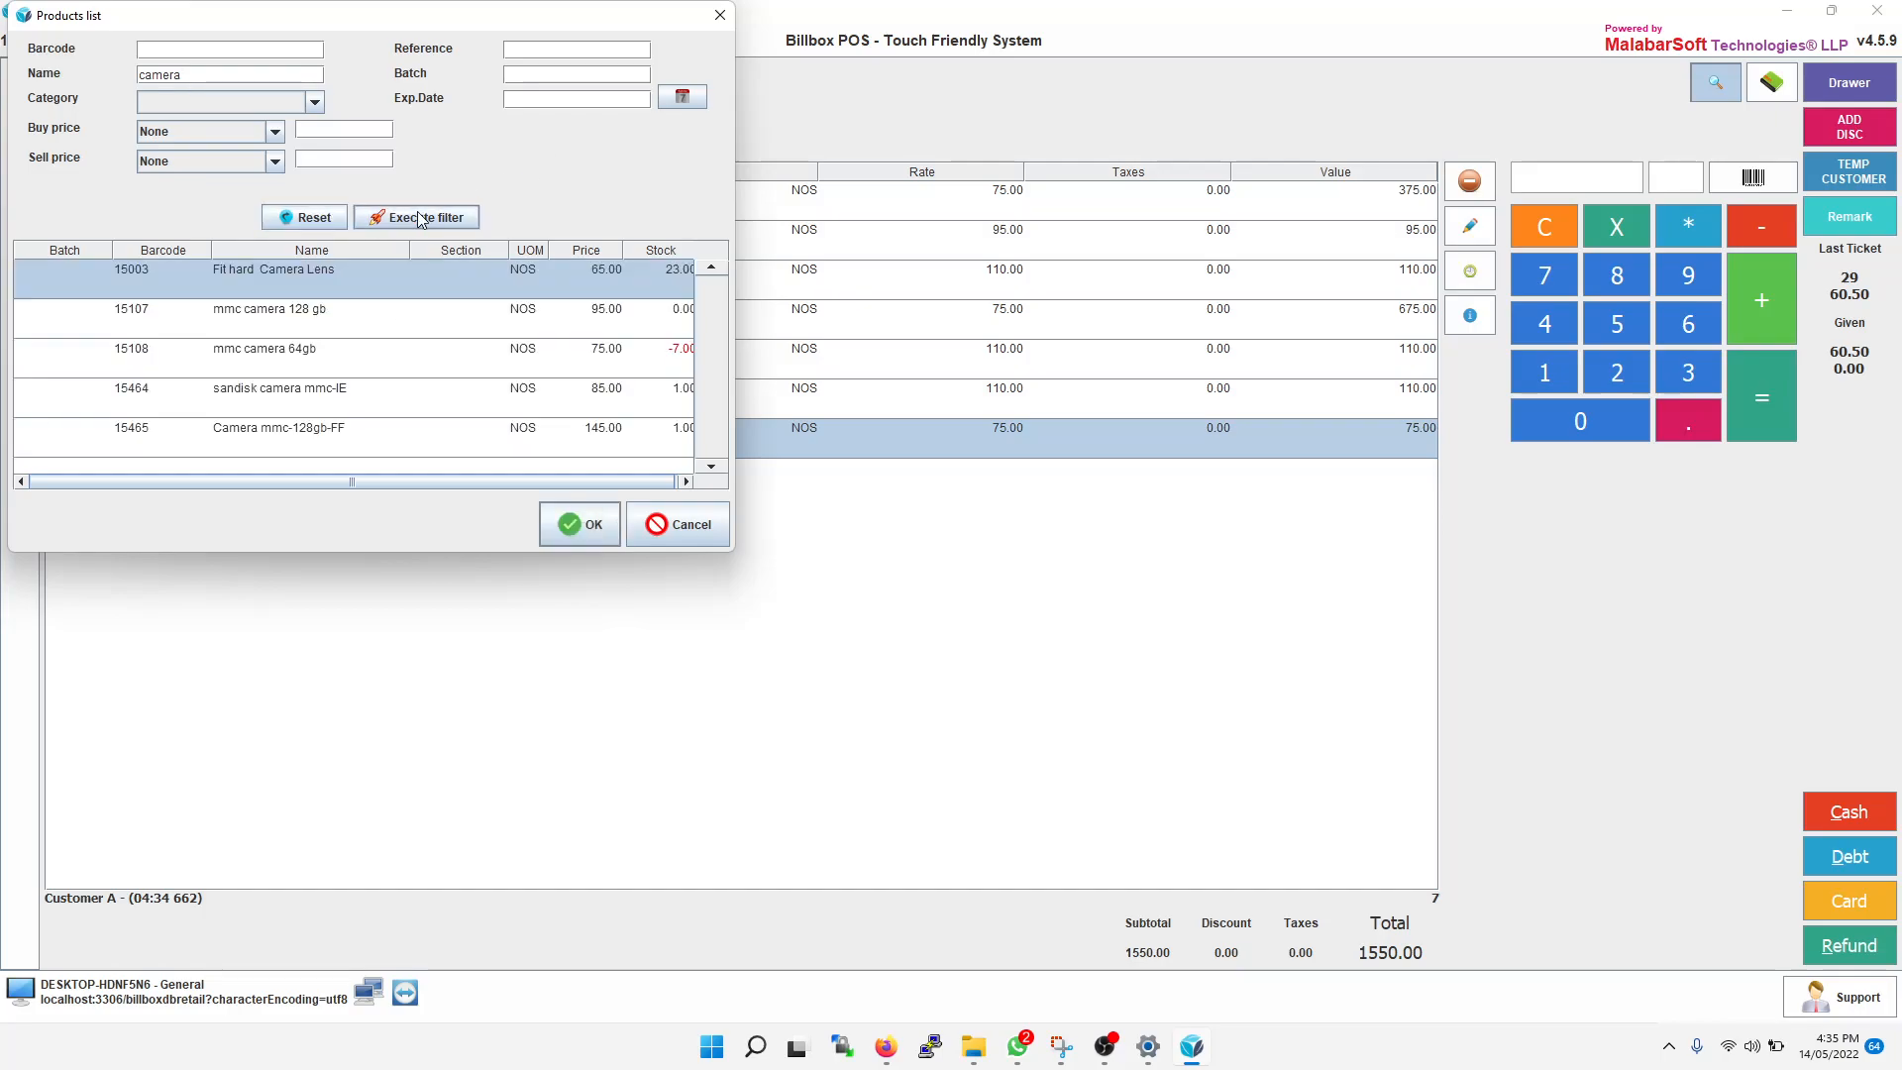
click(585, 526)
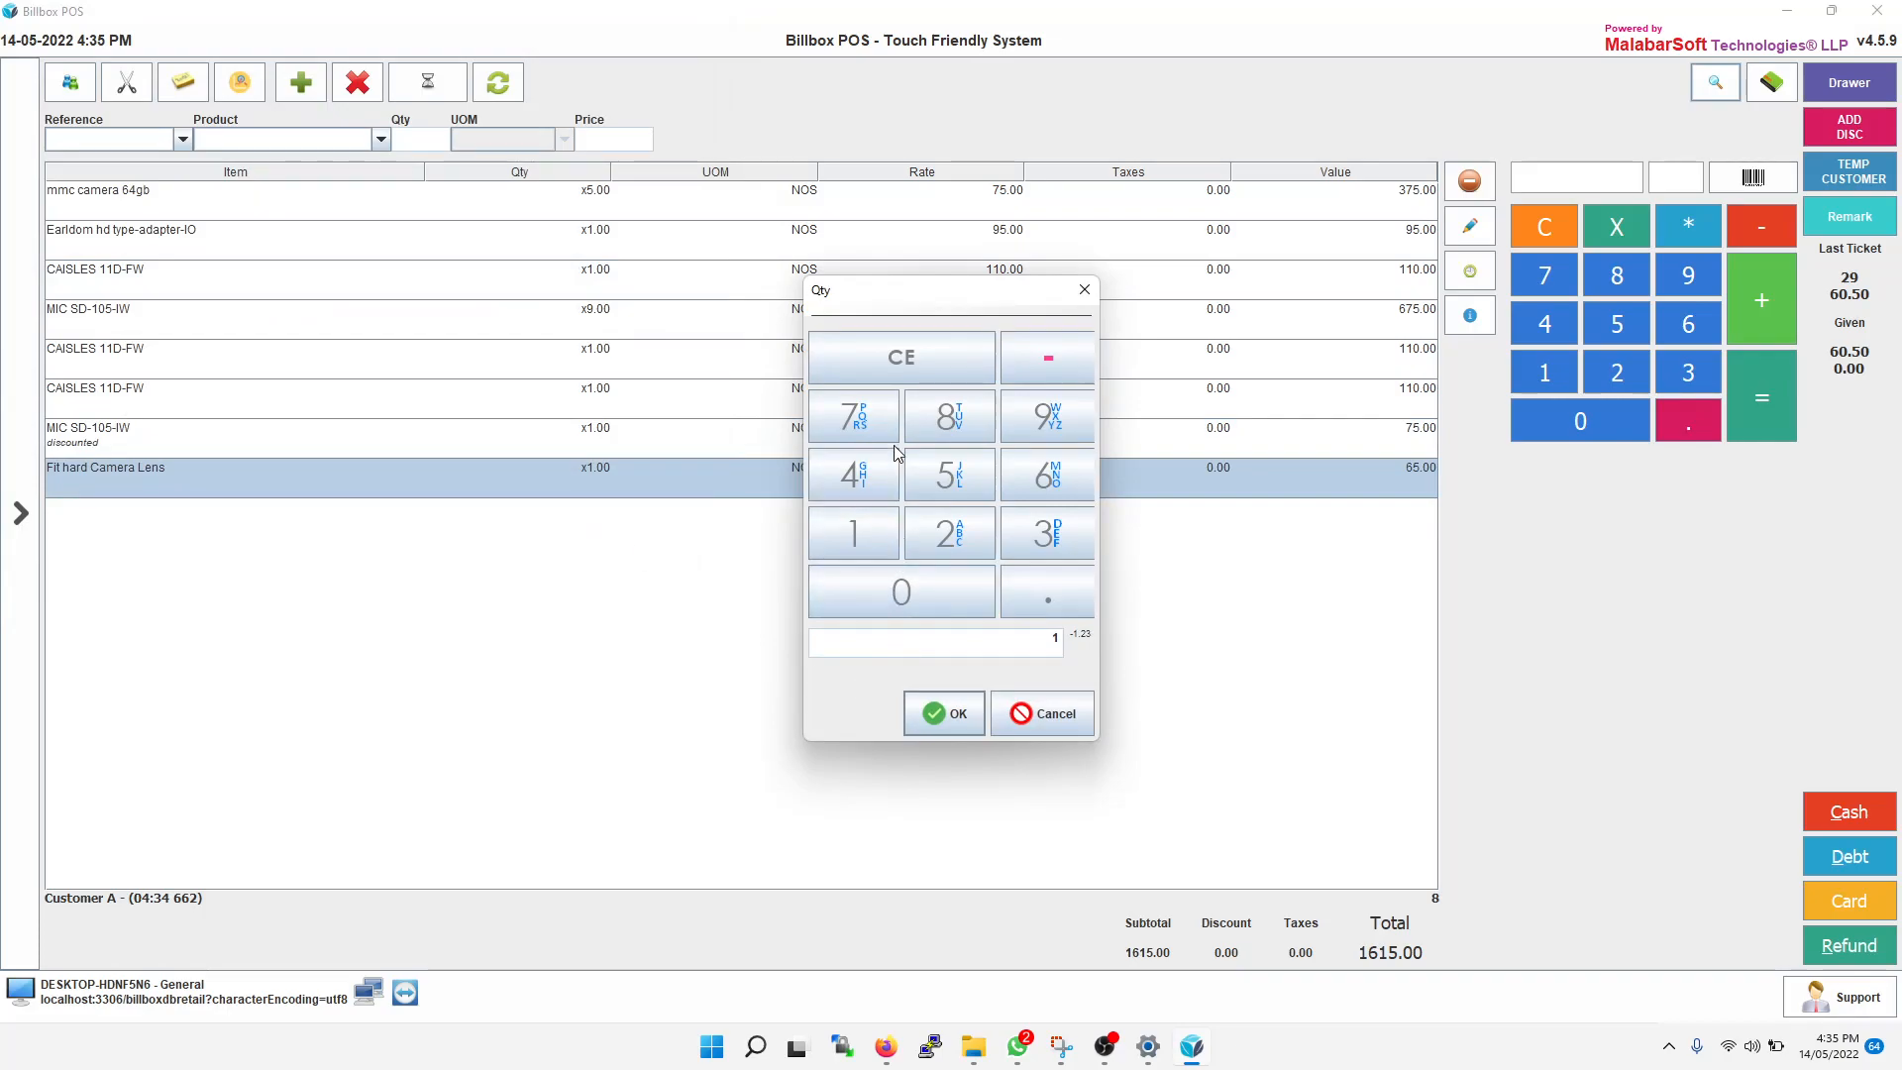
click(854, 416)
click(939, 719)
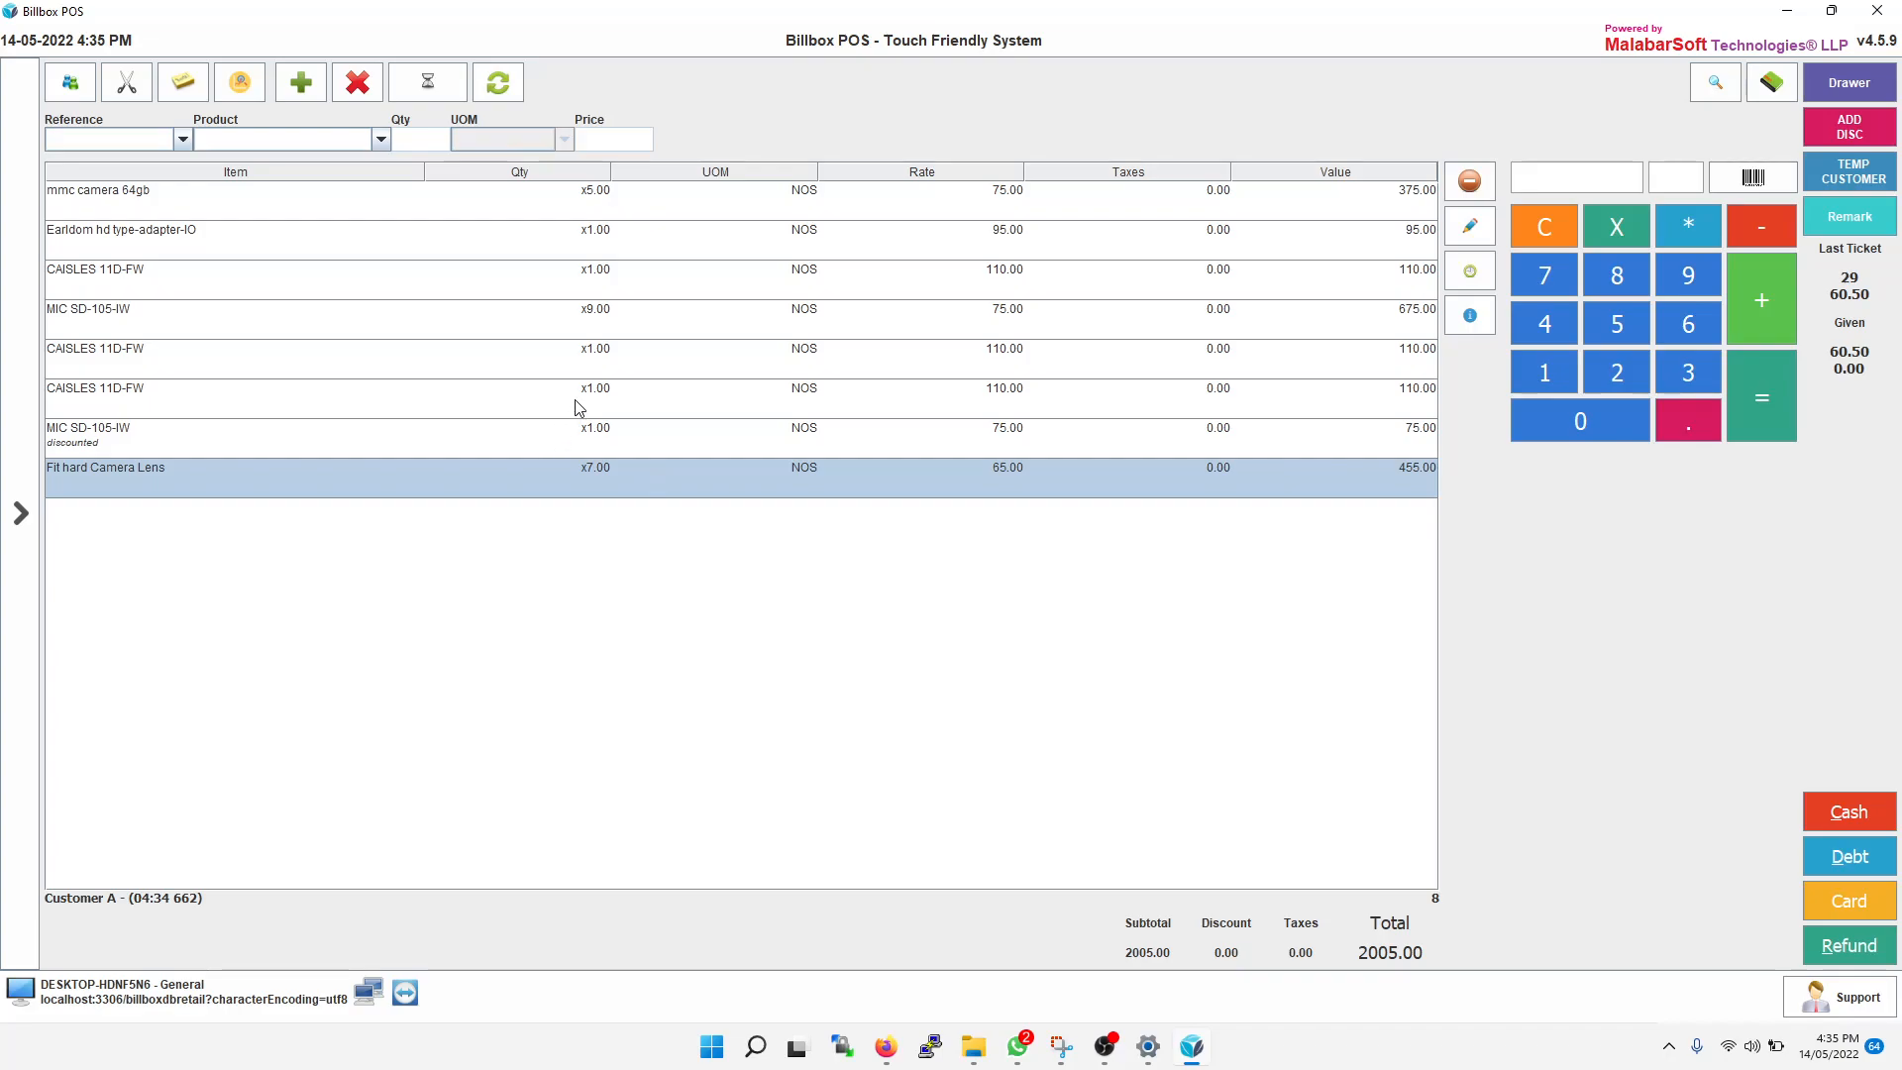
View the order list filter options and close the list without choosing an order.
click(602, 320)
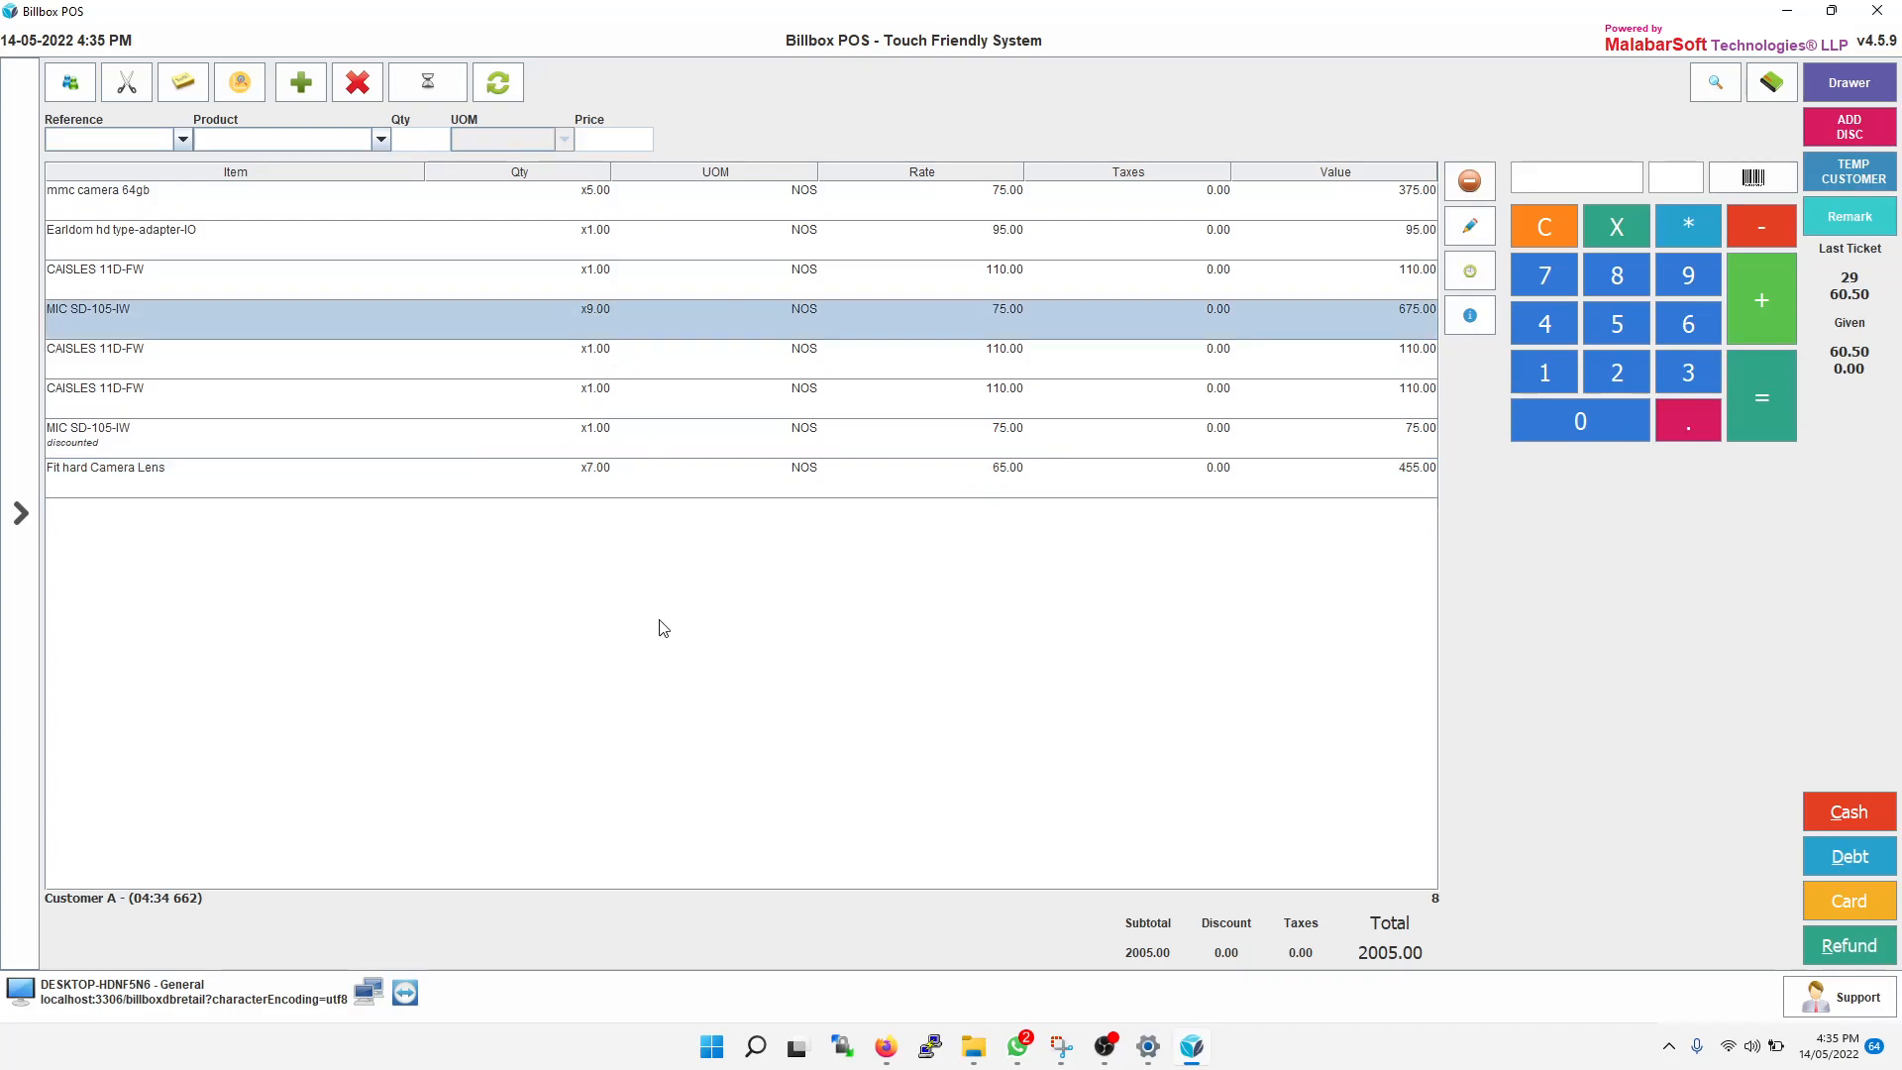
click(1774, 85)
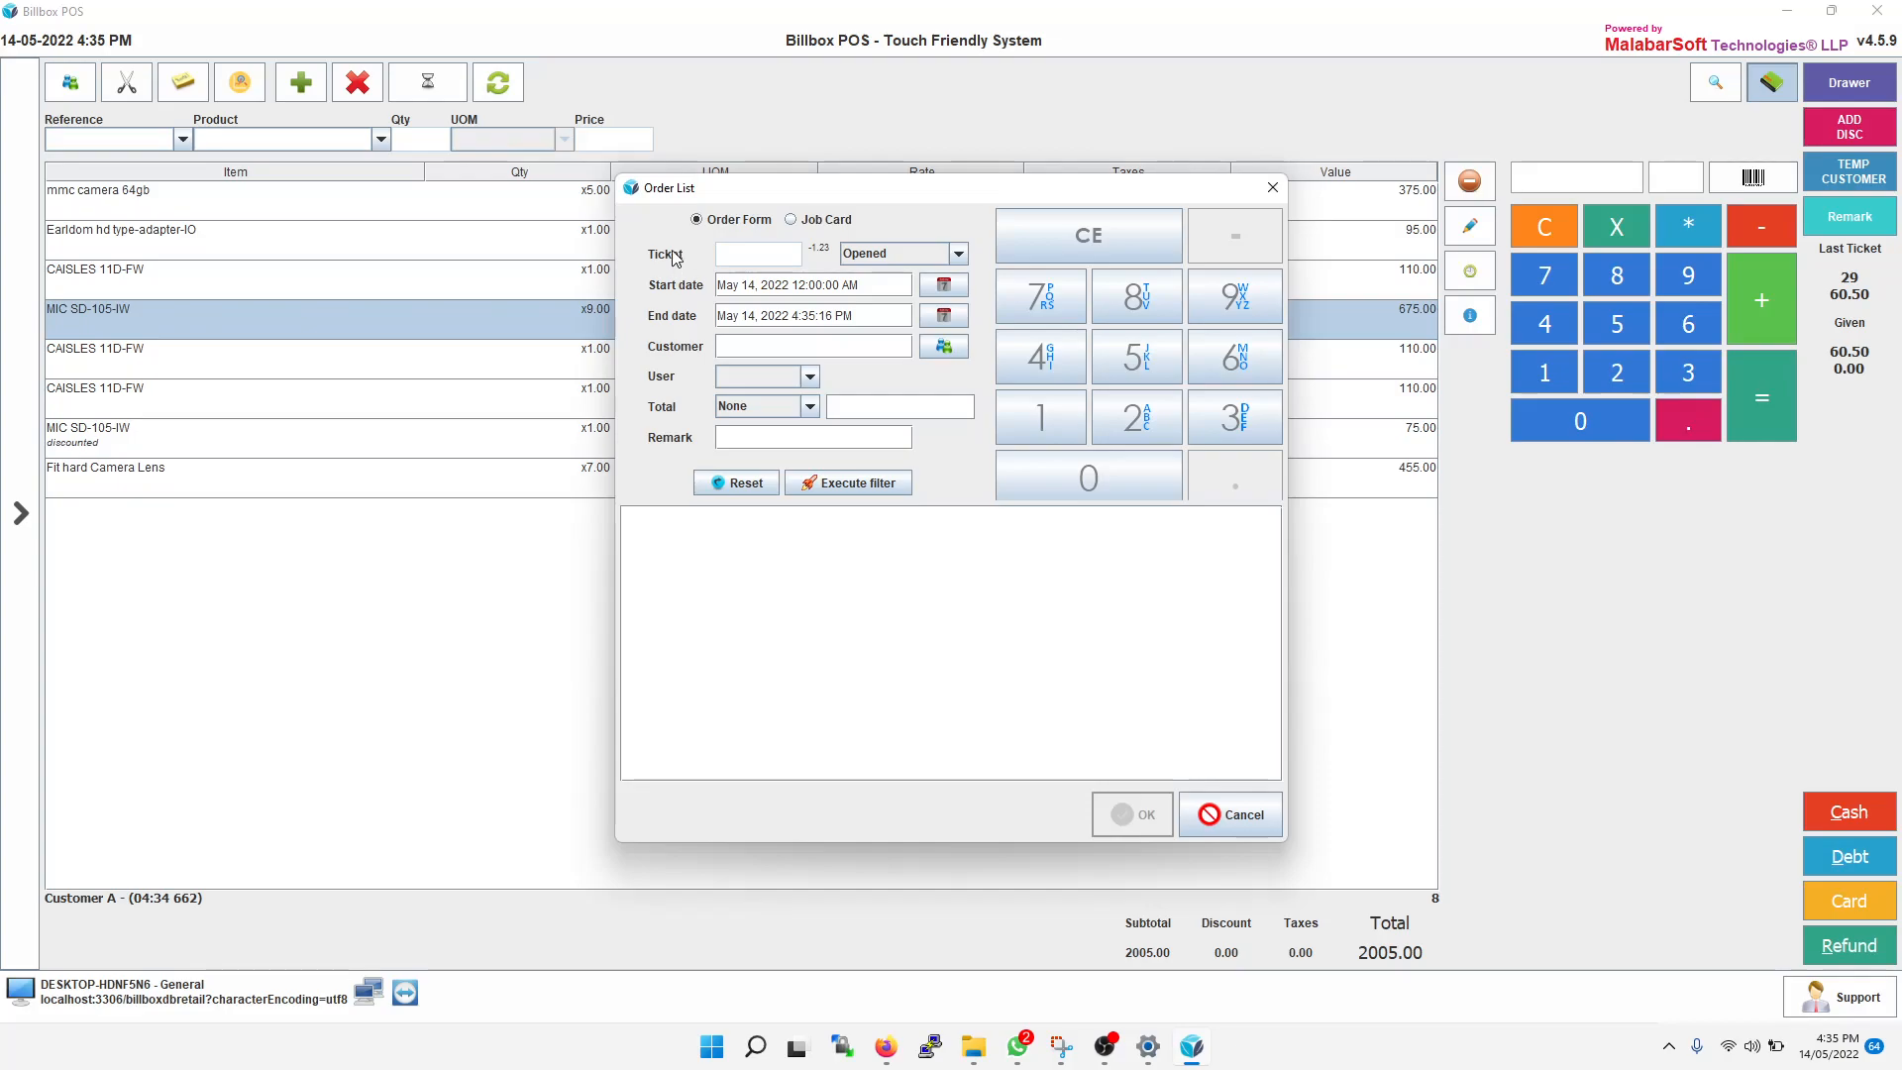
click(1274, 188)
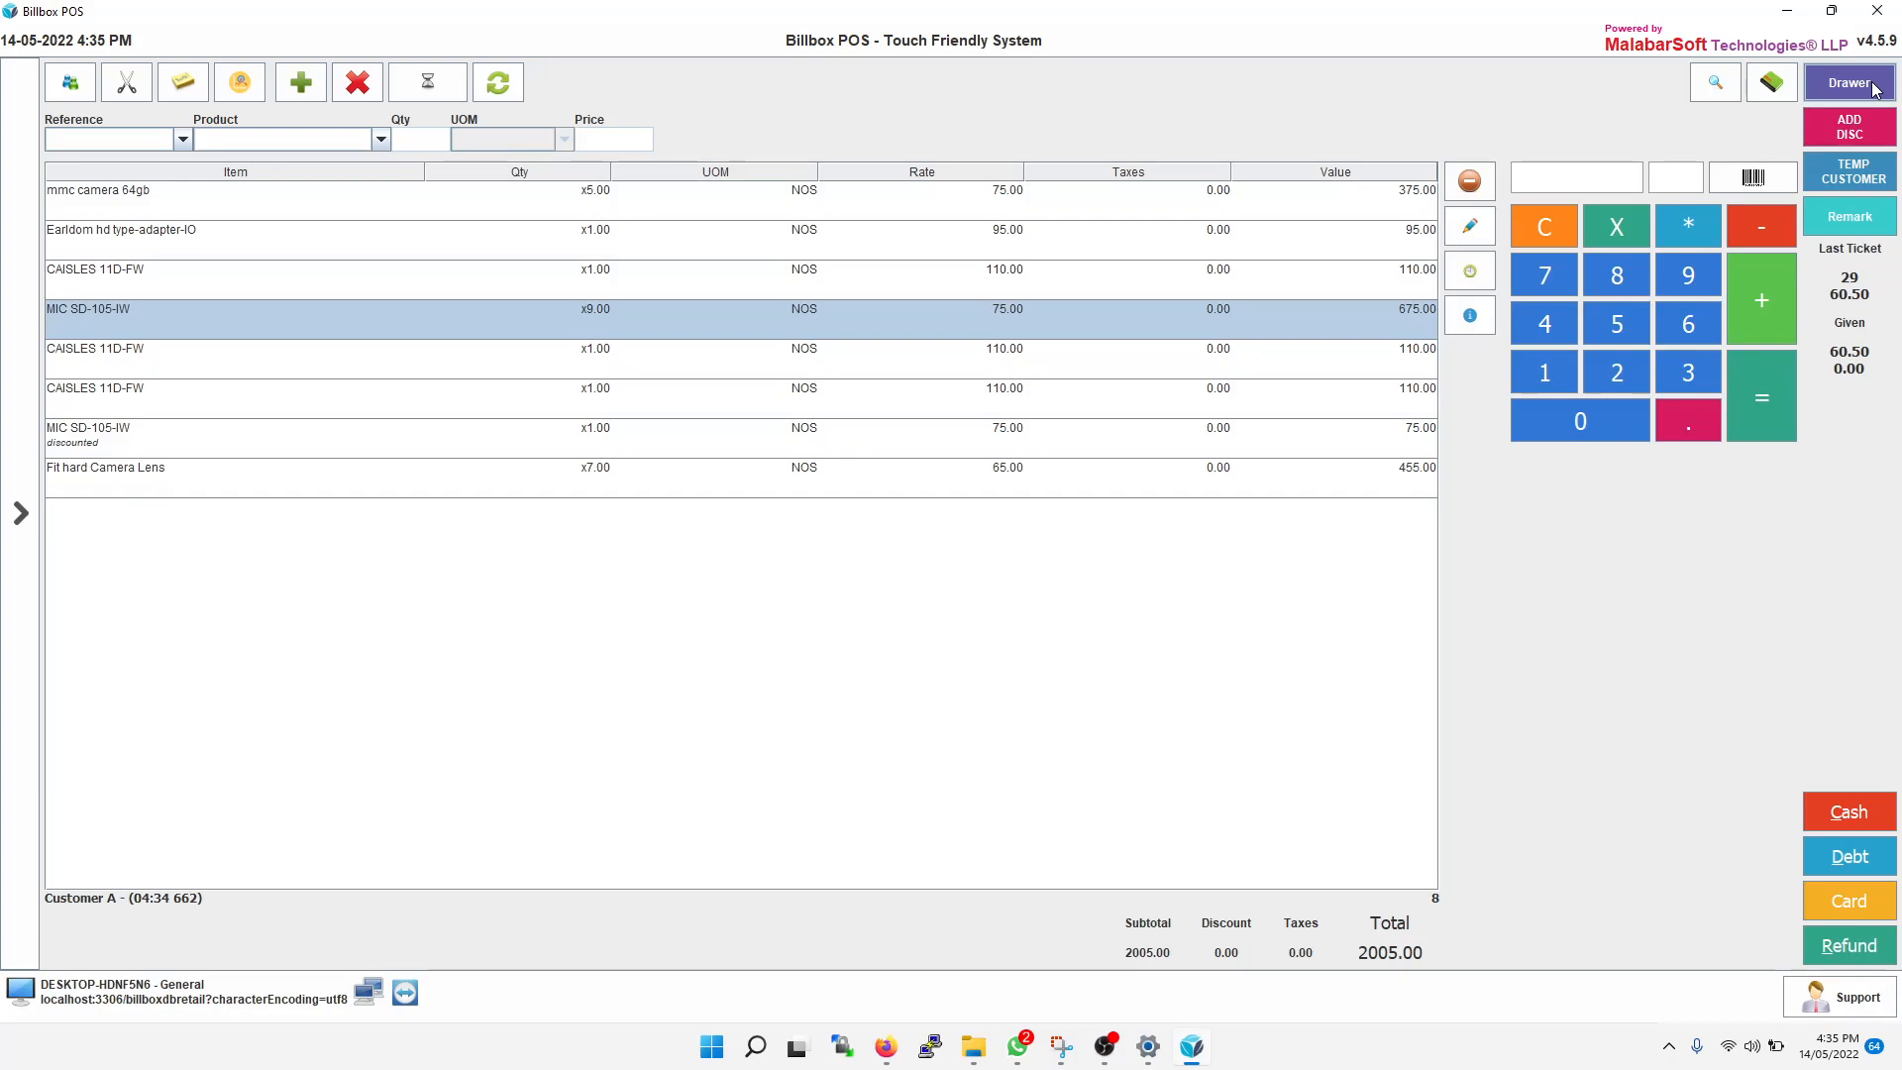
Apply an additional discount of 2% to the sale.
click(1863, 137)
text(2)
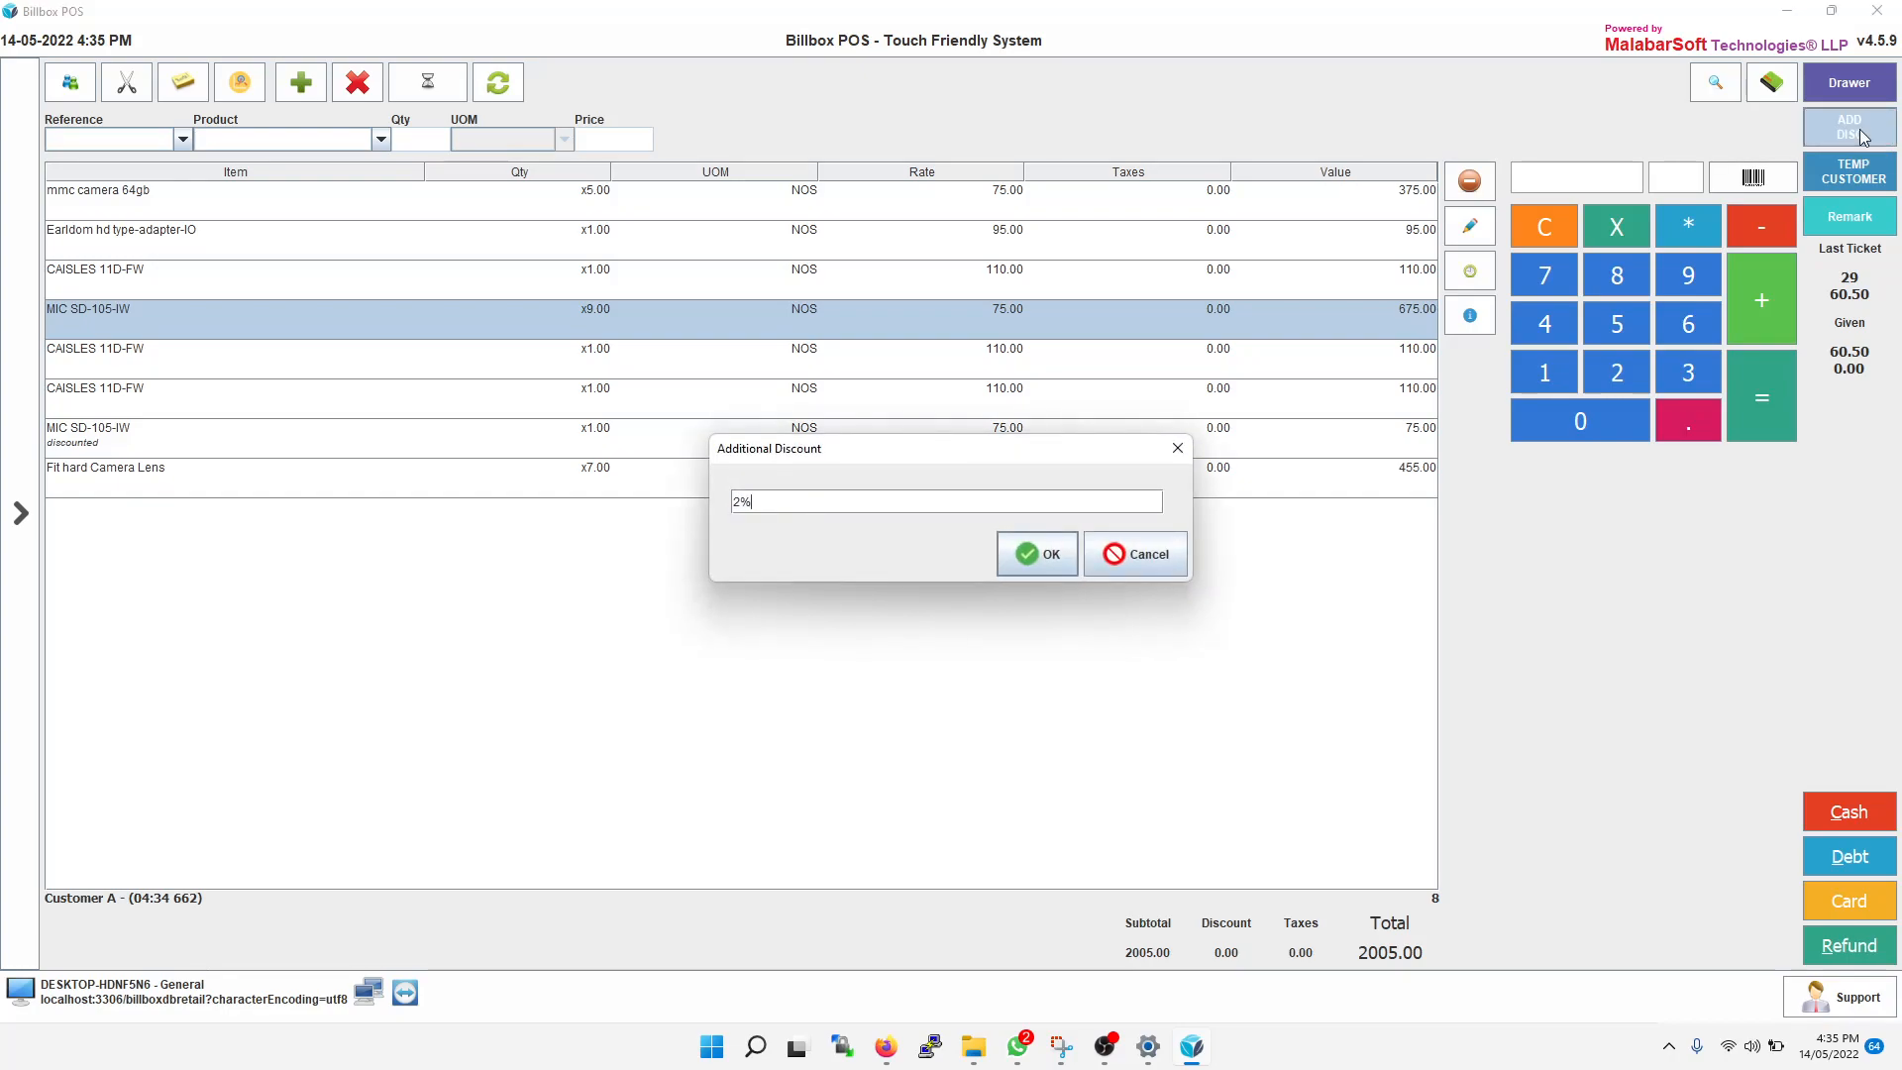
click(1026, 555)
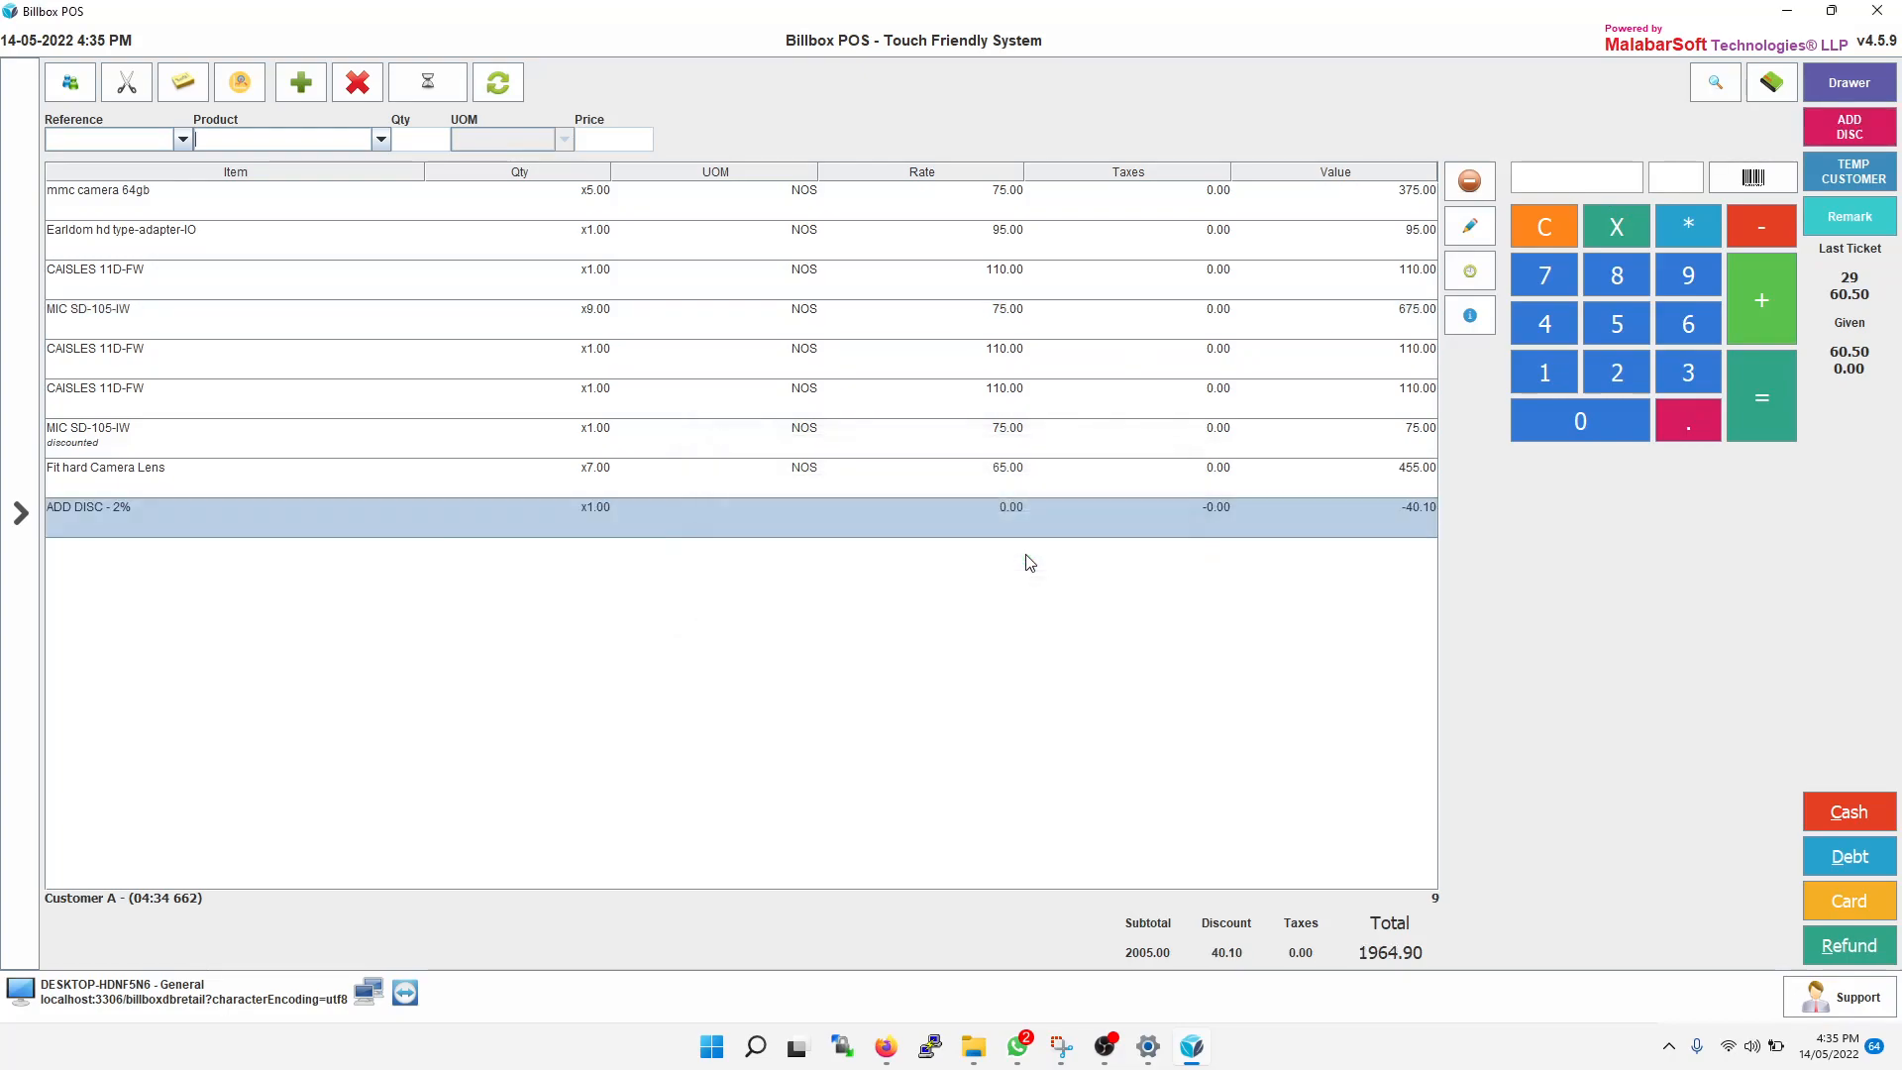
Change the sale's temporary customer name to Customer B.
click(1859, 173)
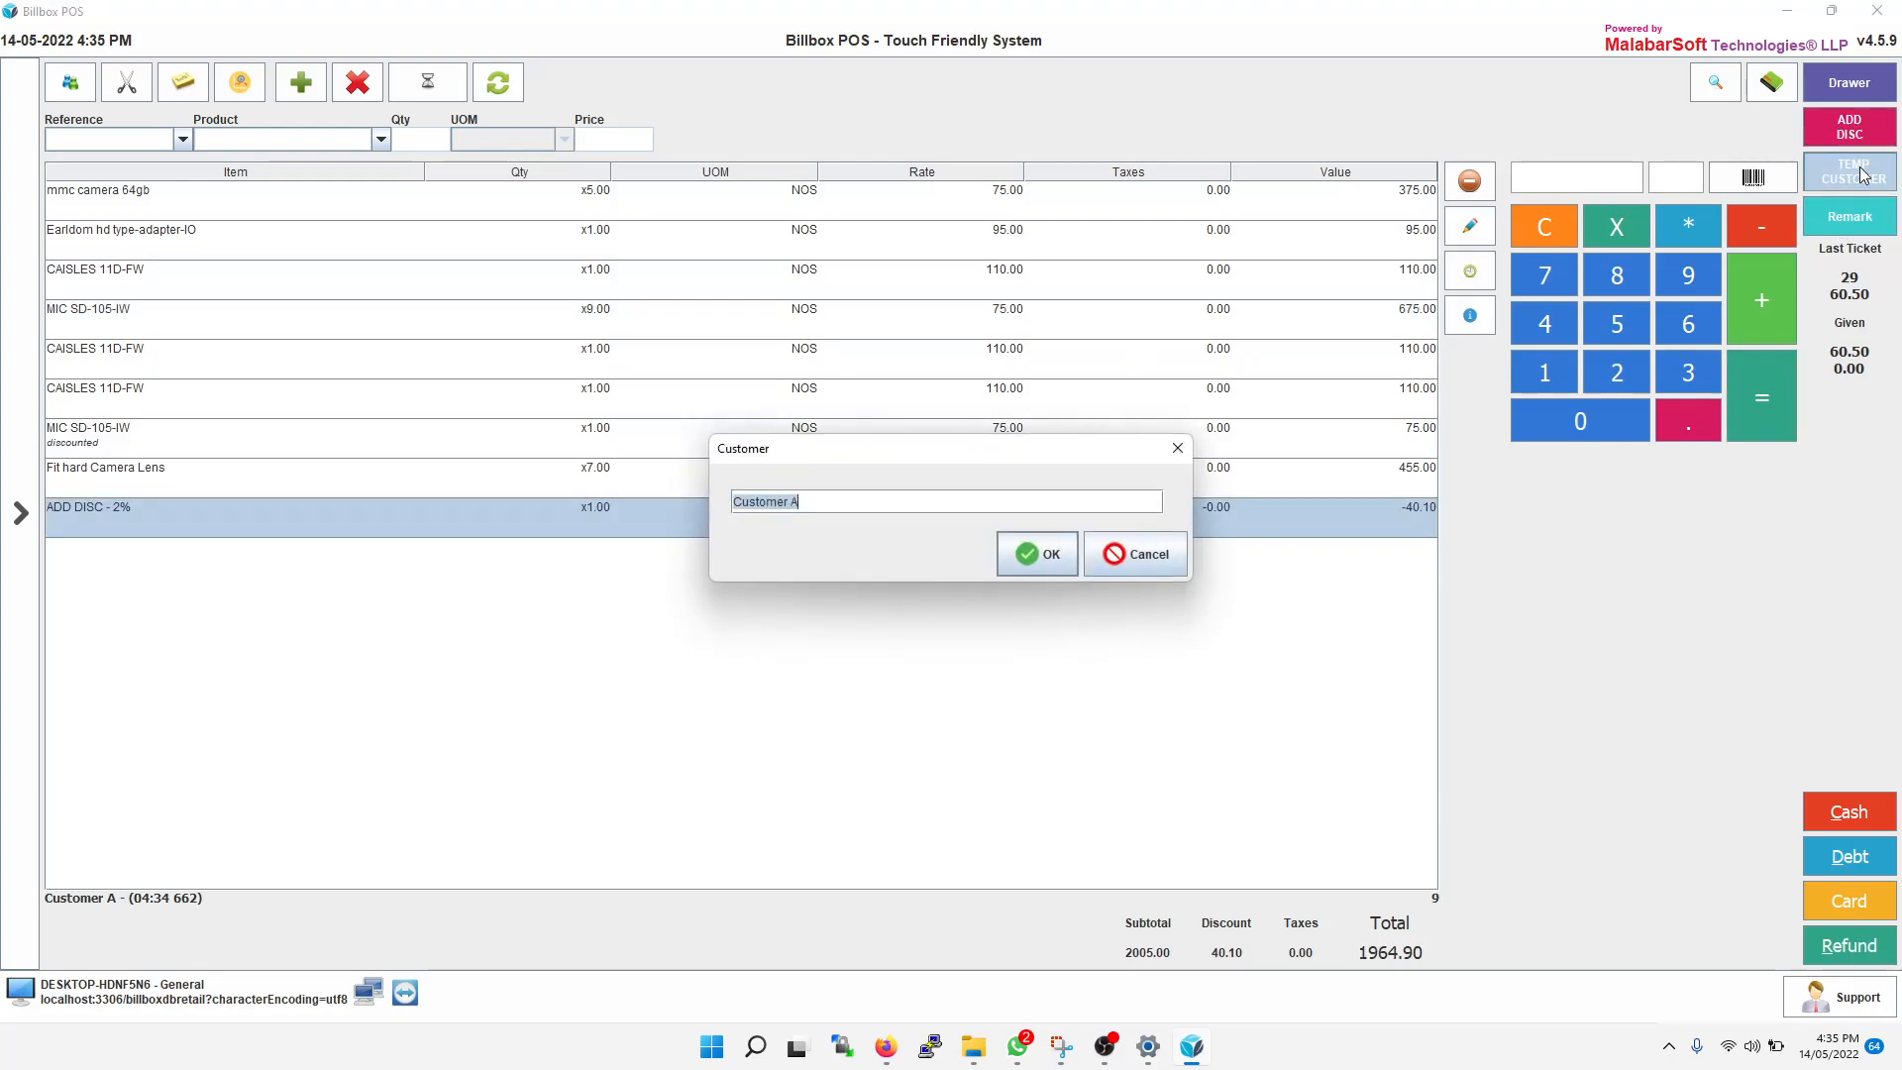
click(826, 503)
text(B)
click(1050, 552)
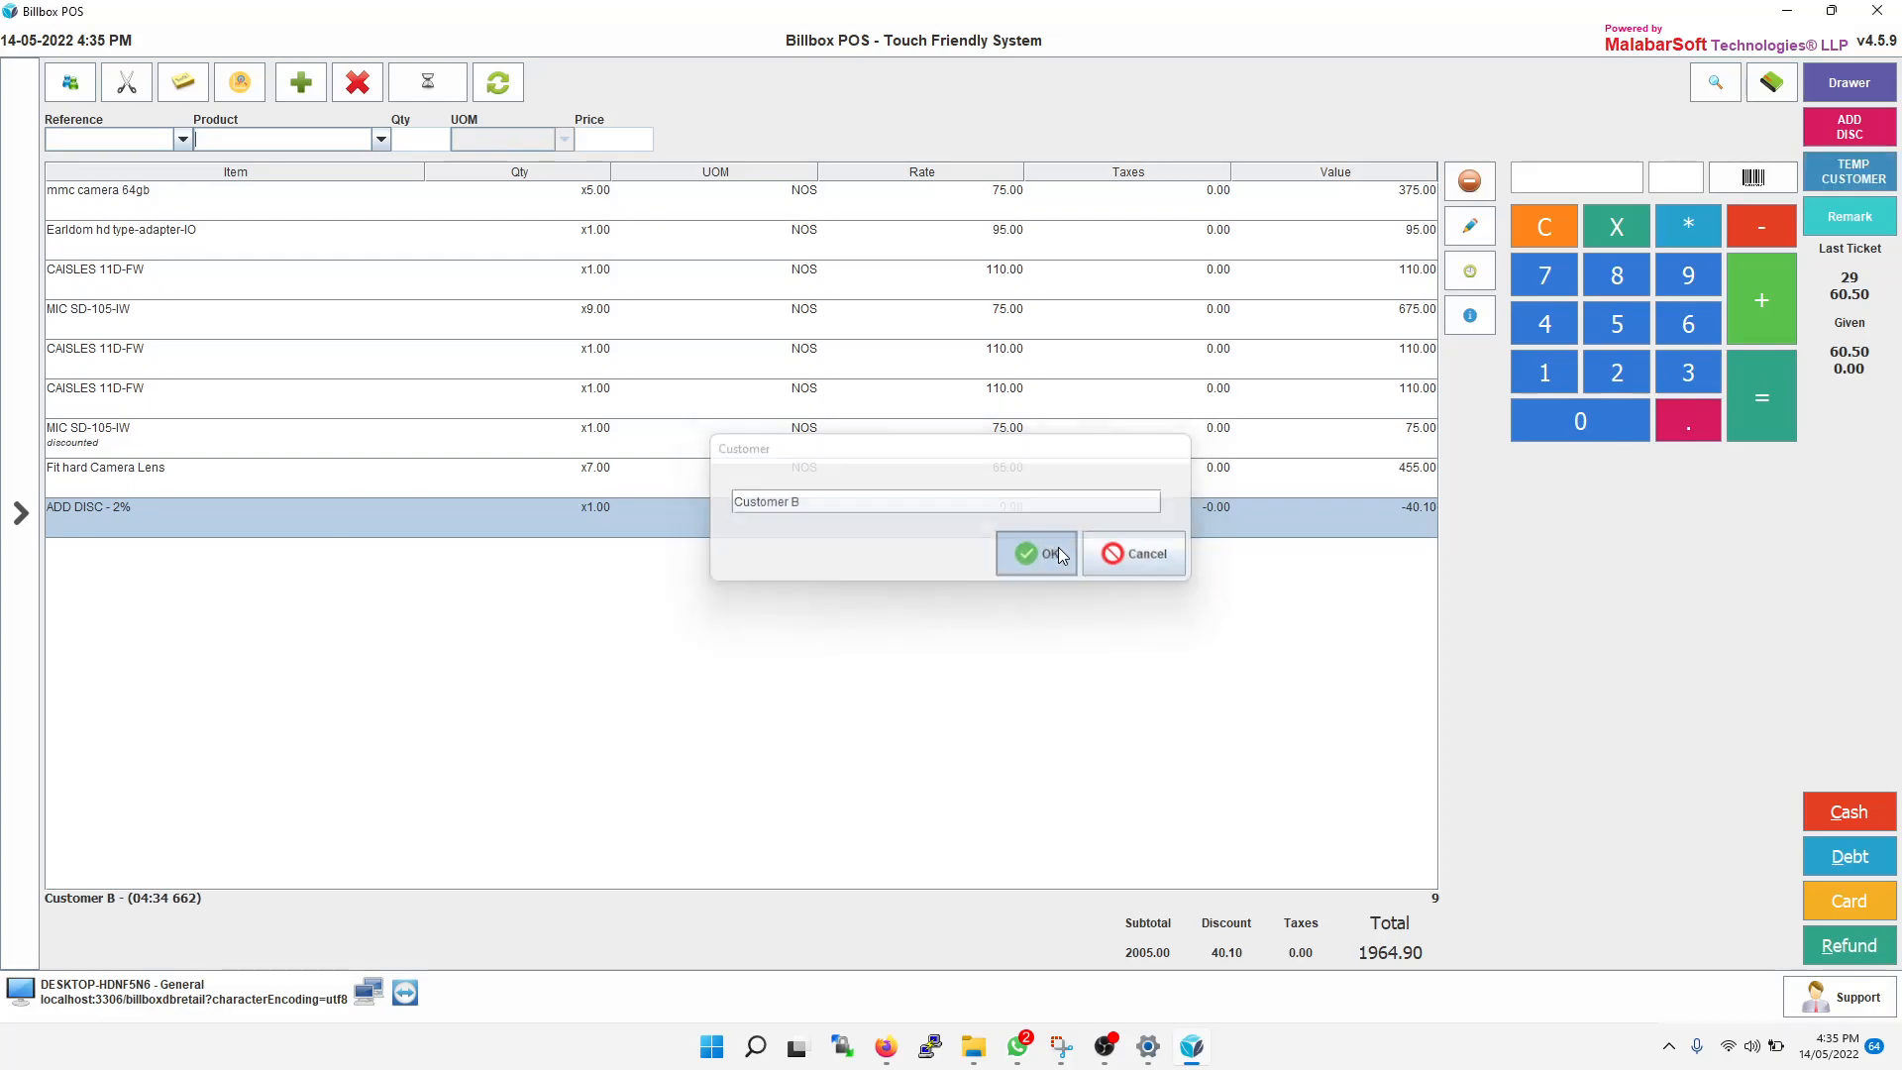
View the customers list and the sale's remark entry, closing both without entering anything.
click(69, 86)
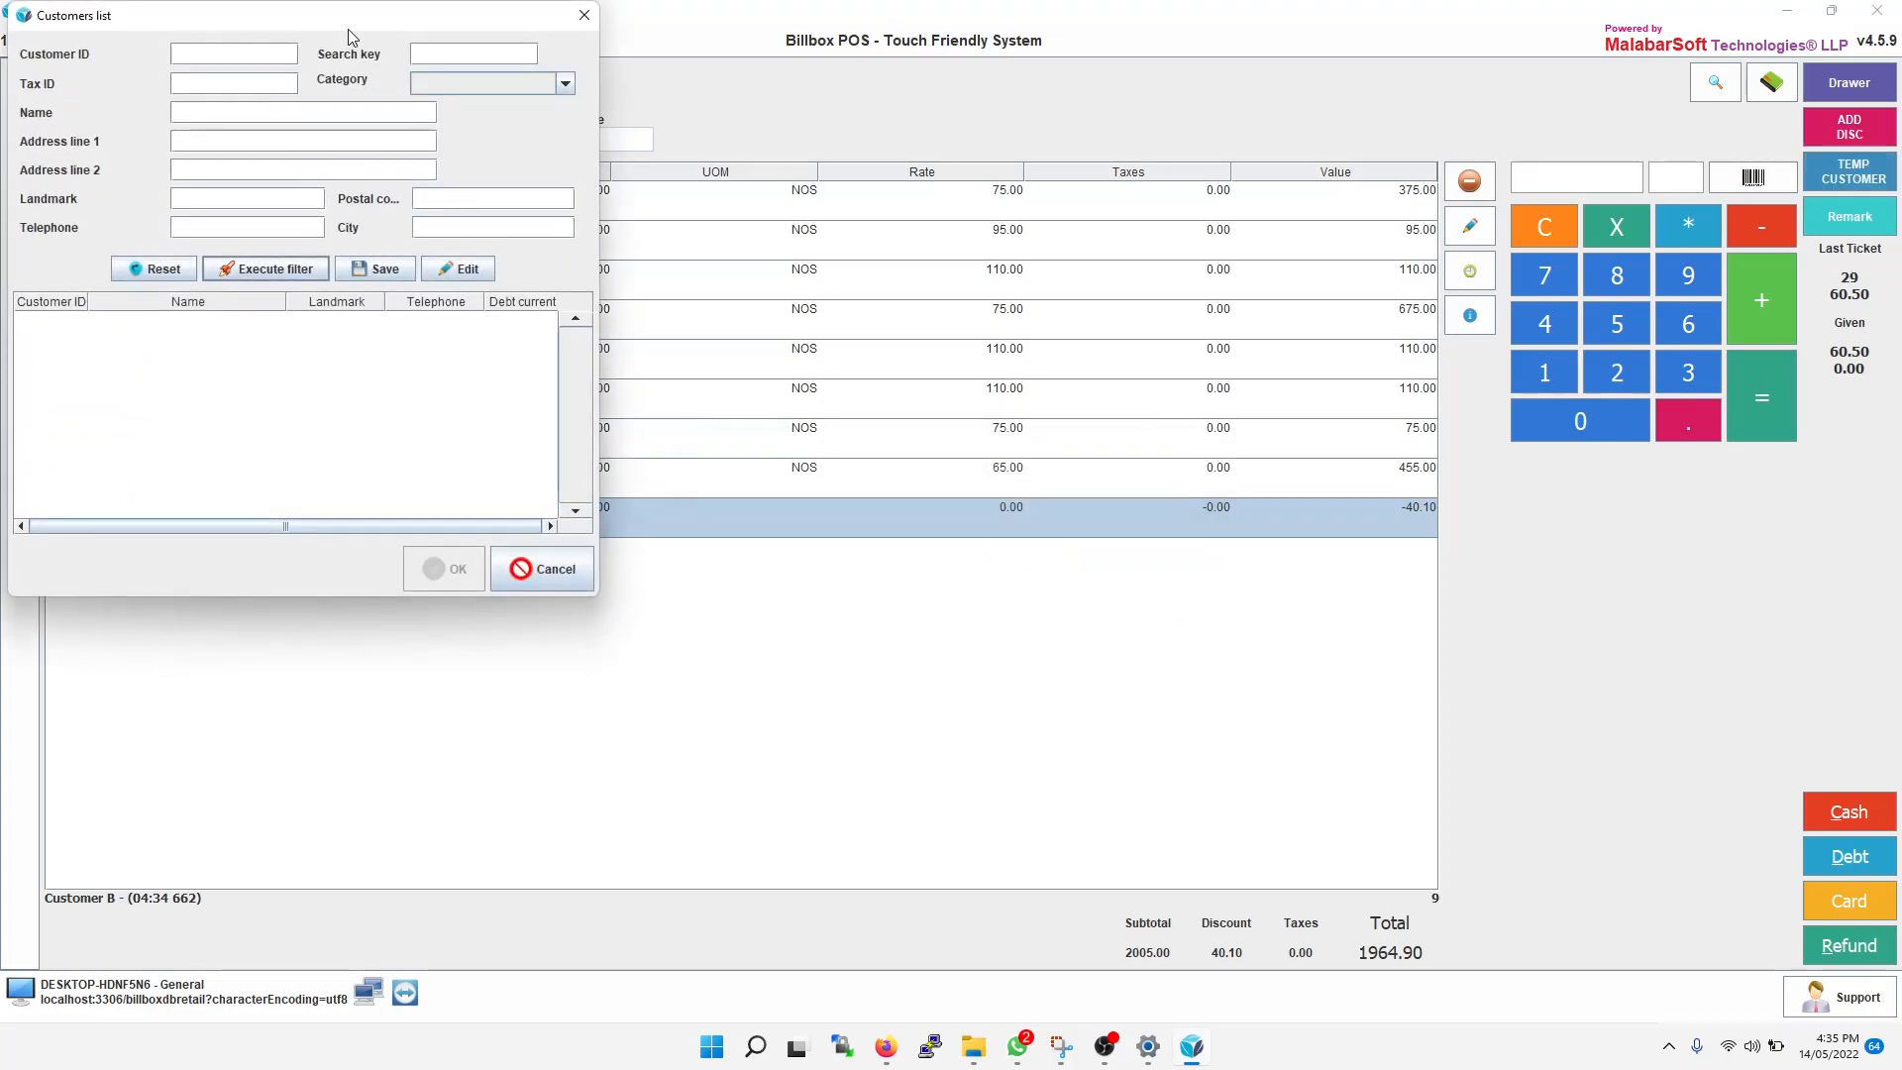
click(589, 16)
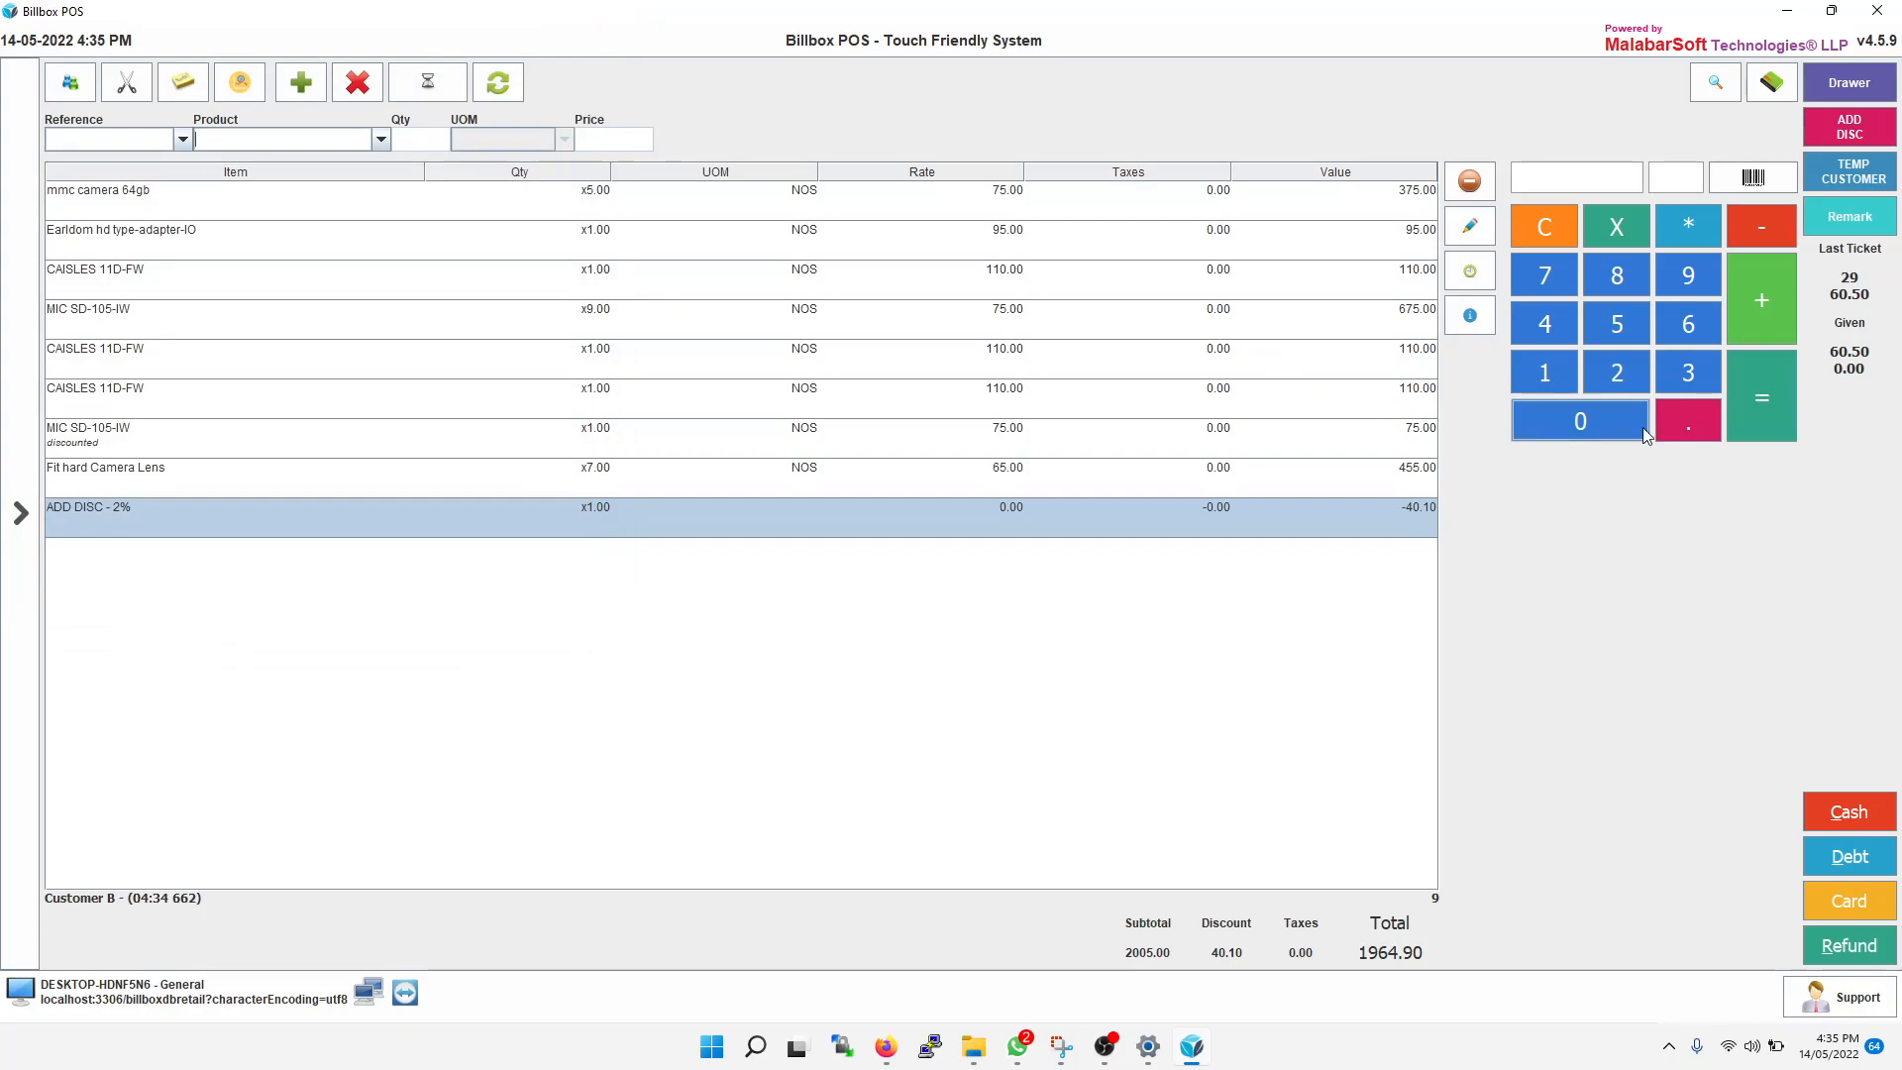
click(1840, 226)
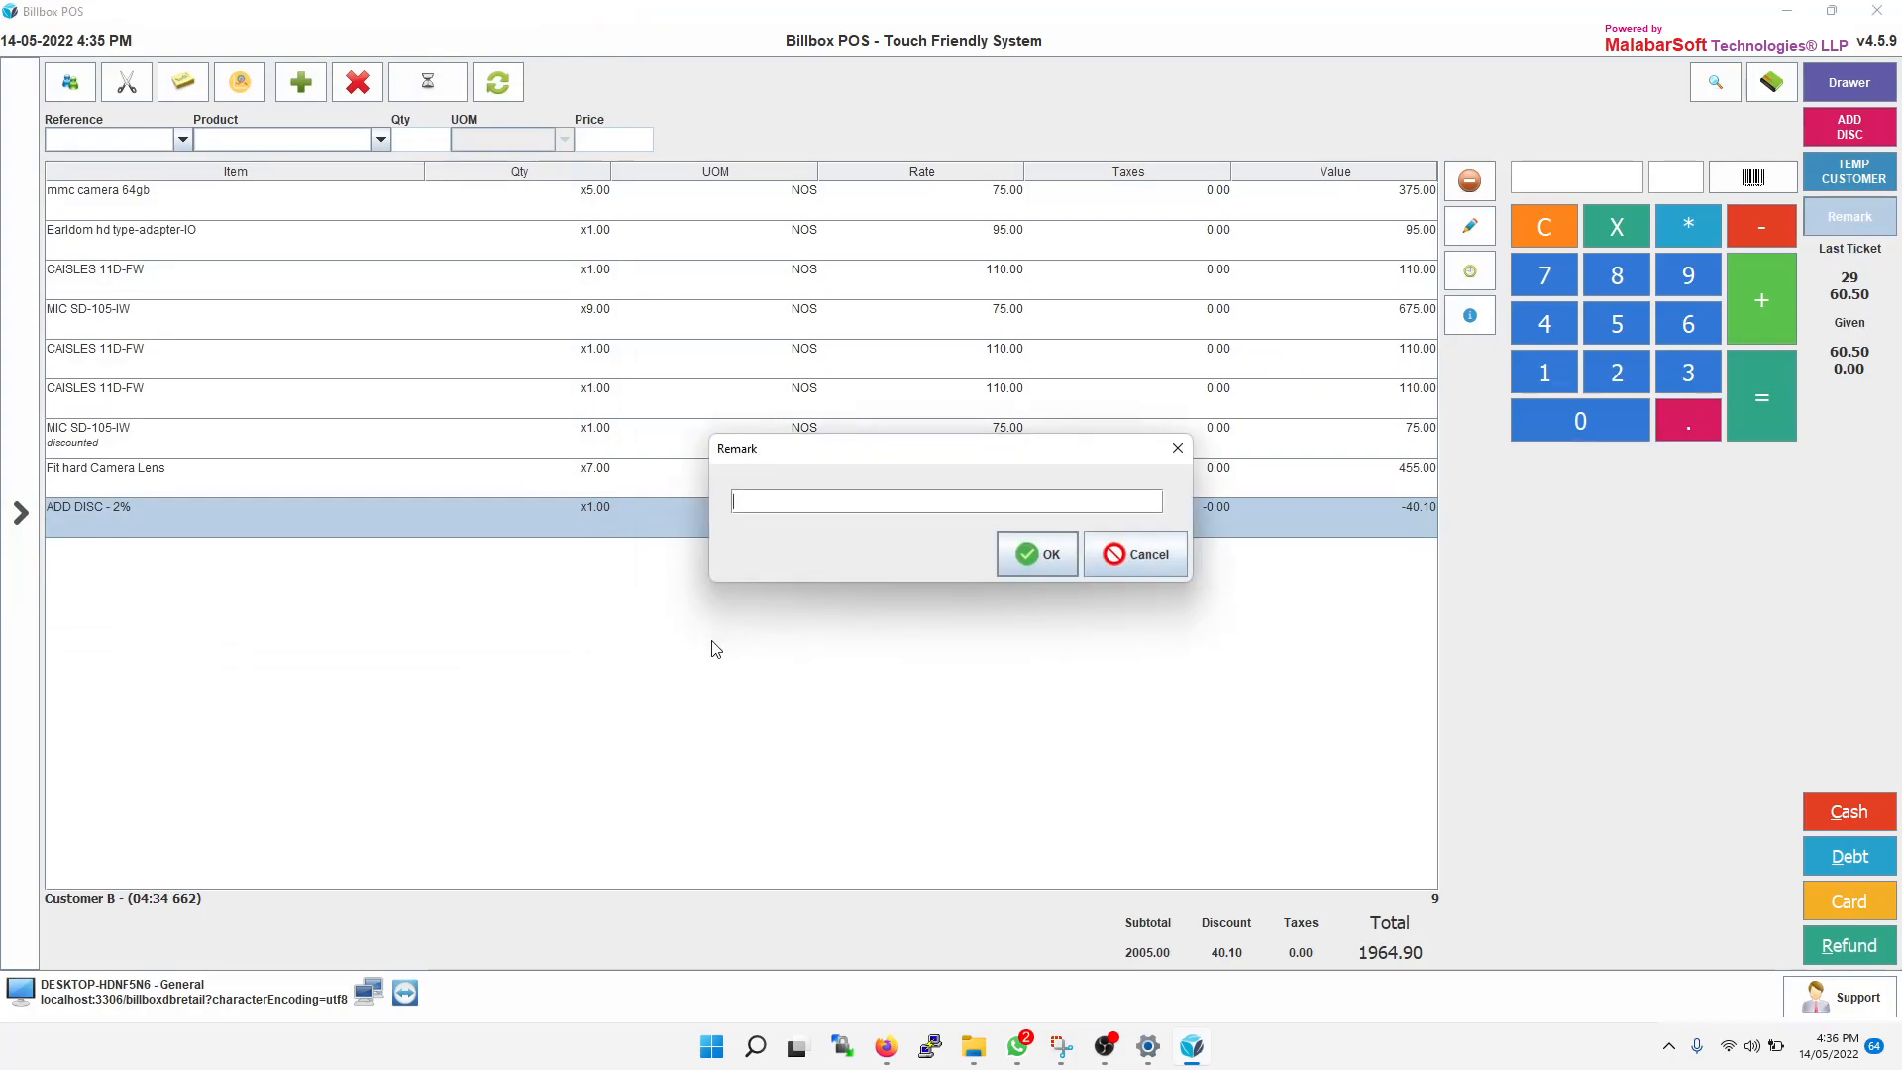
click(1129, 555)
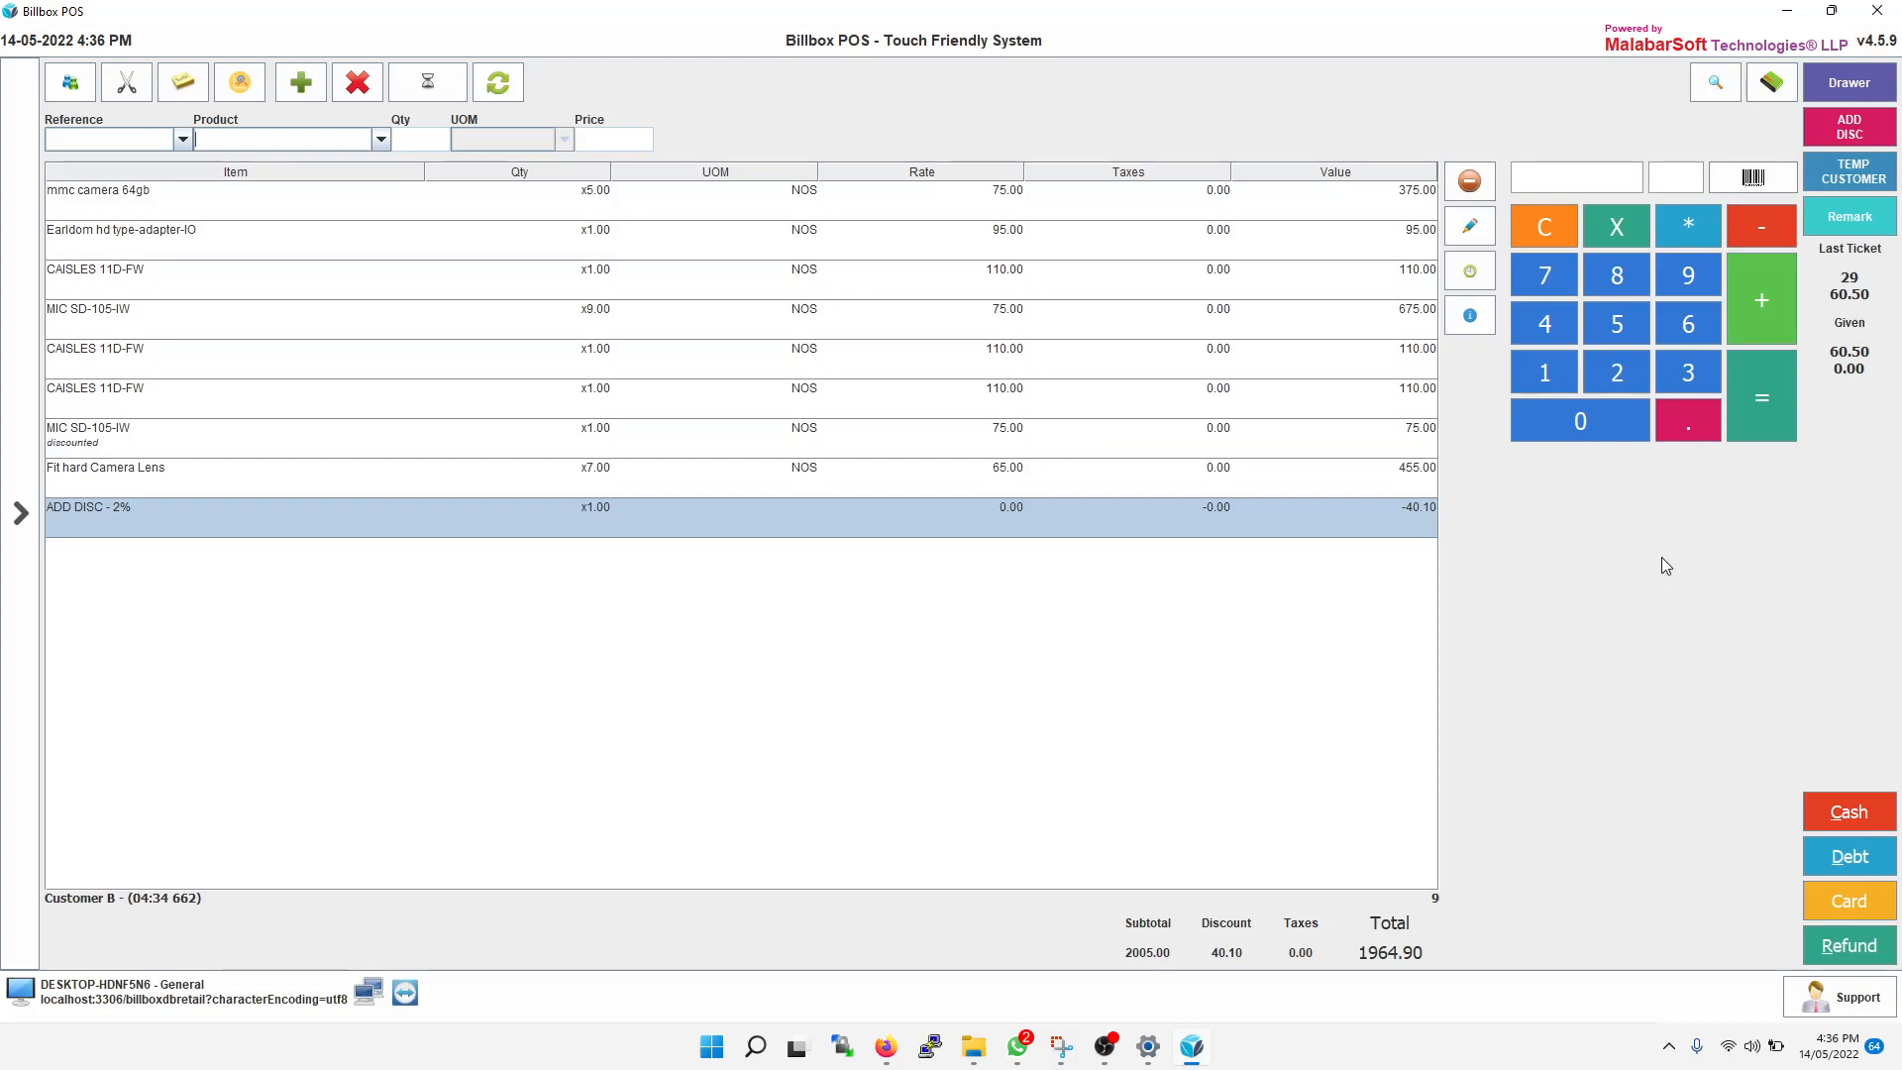
Settle the Customer B sale with a full cash payment.
click(1862, 815)
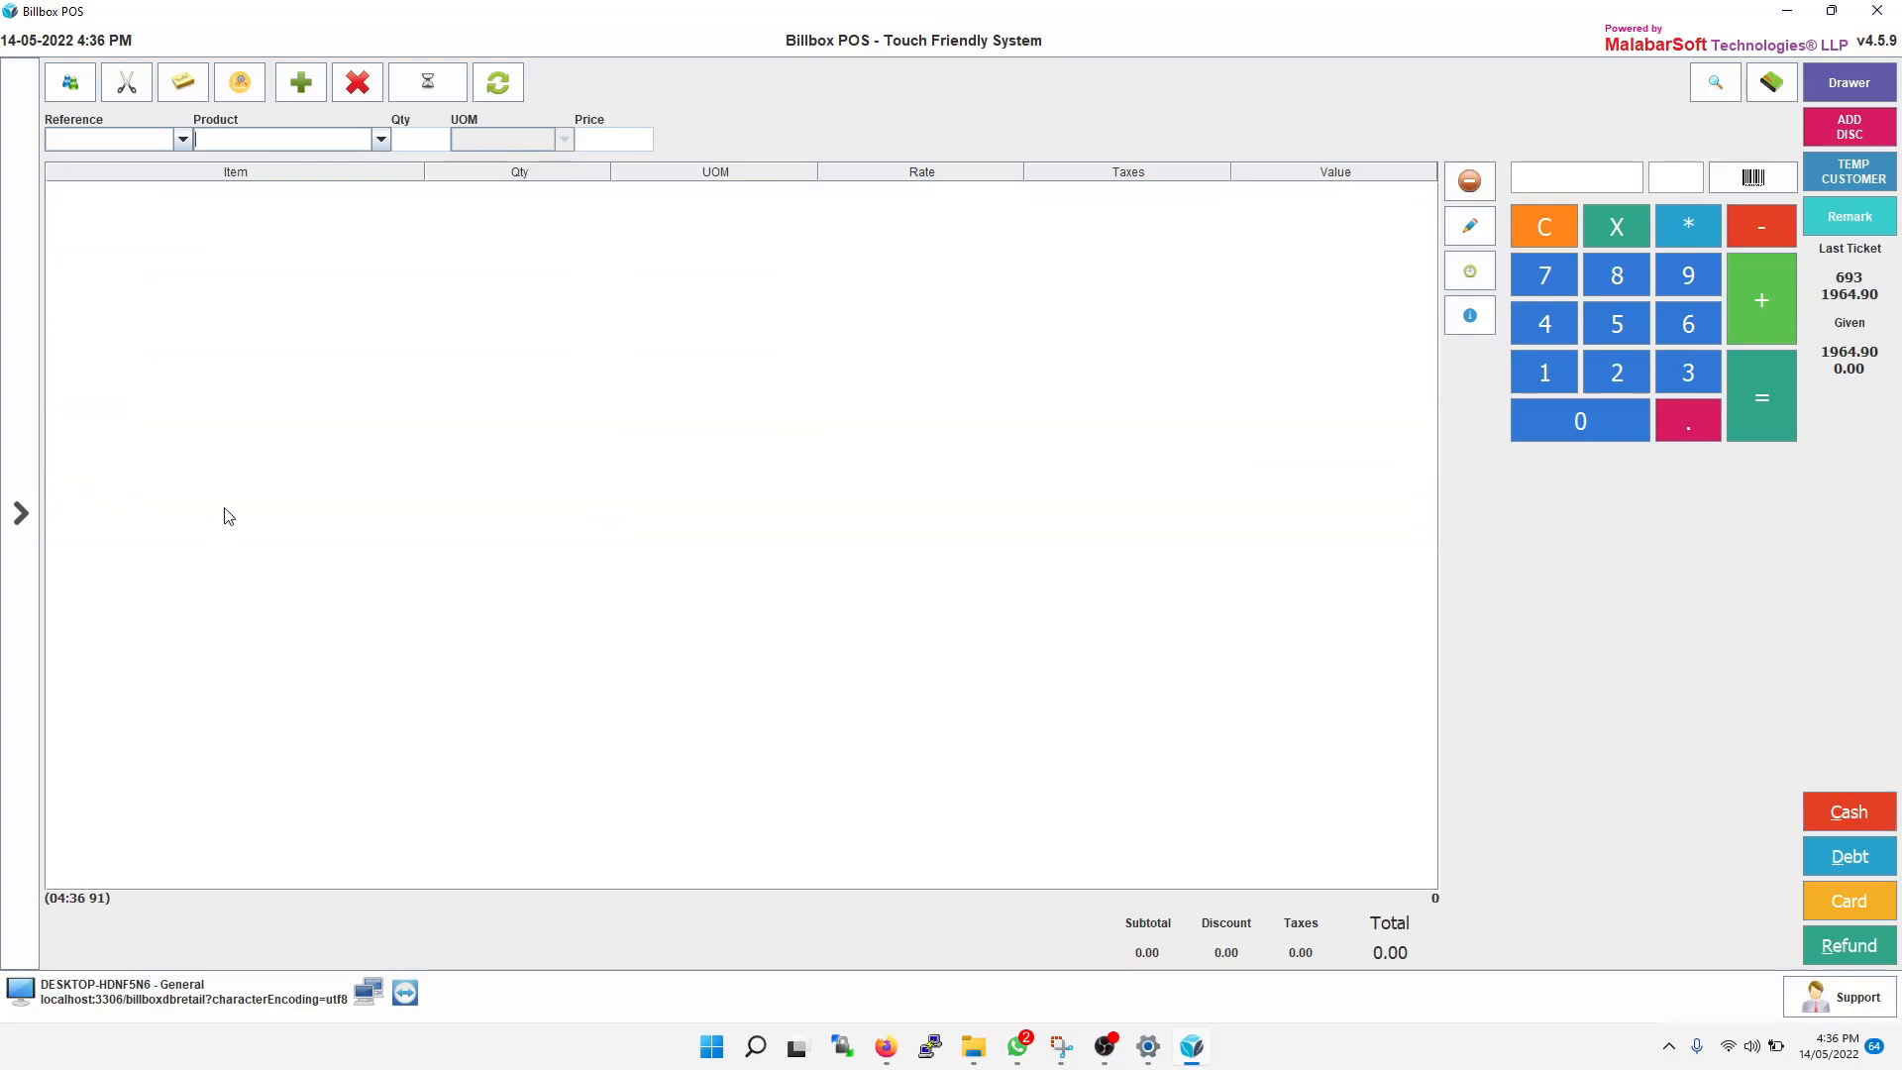
Run the Product sales report for the current day and examine the units and totals per product.
click(21, 514)
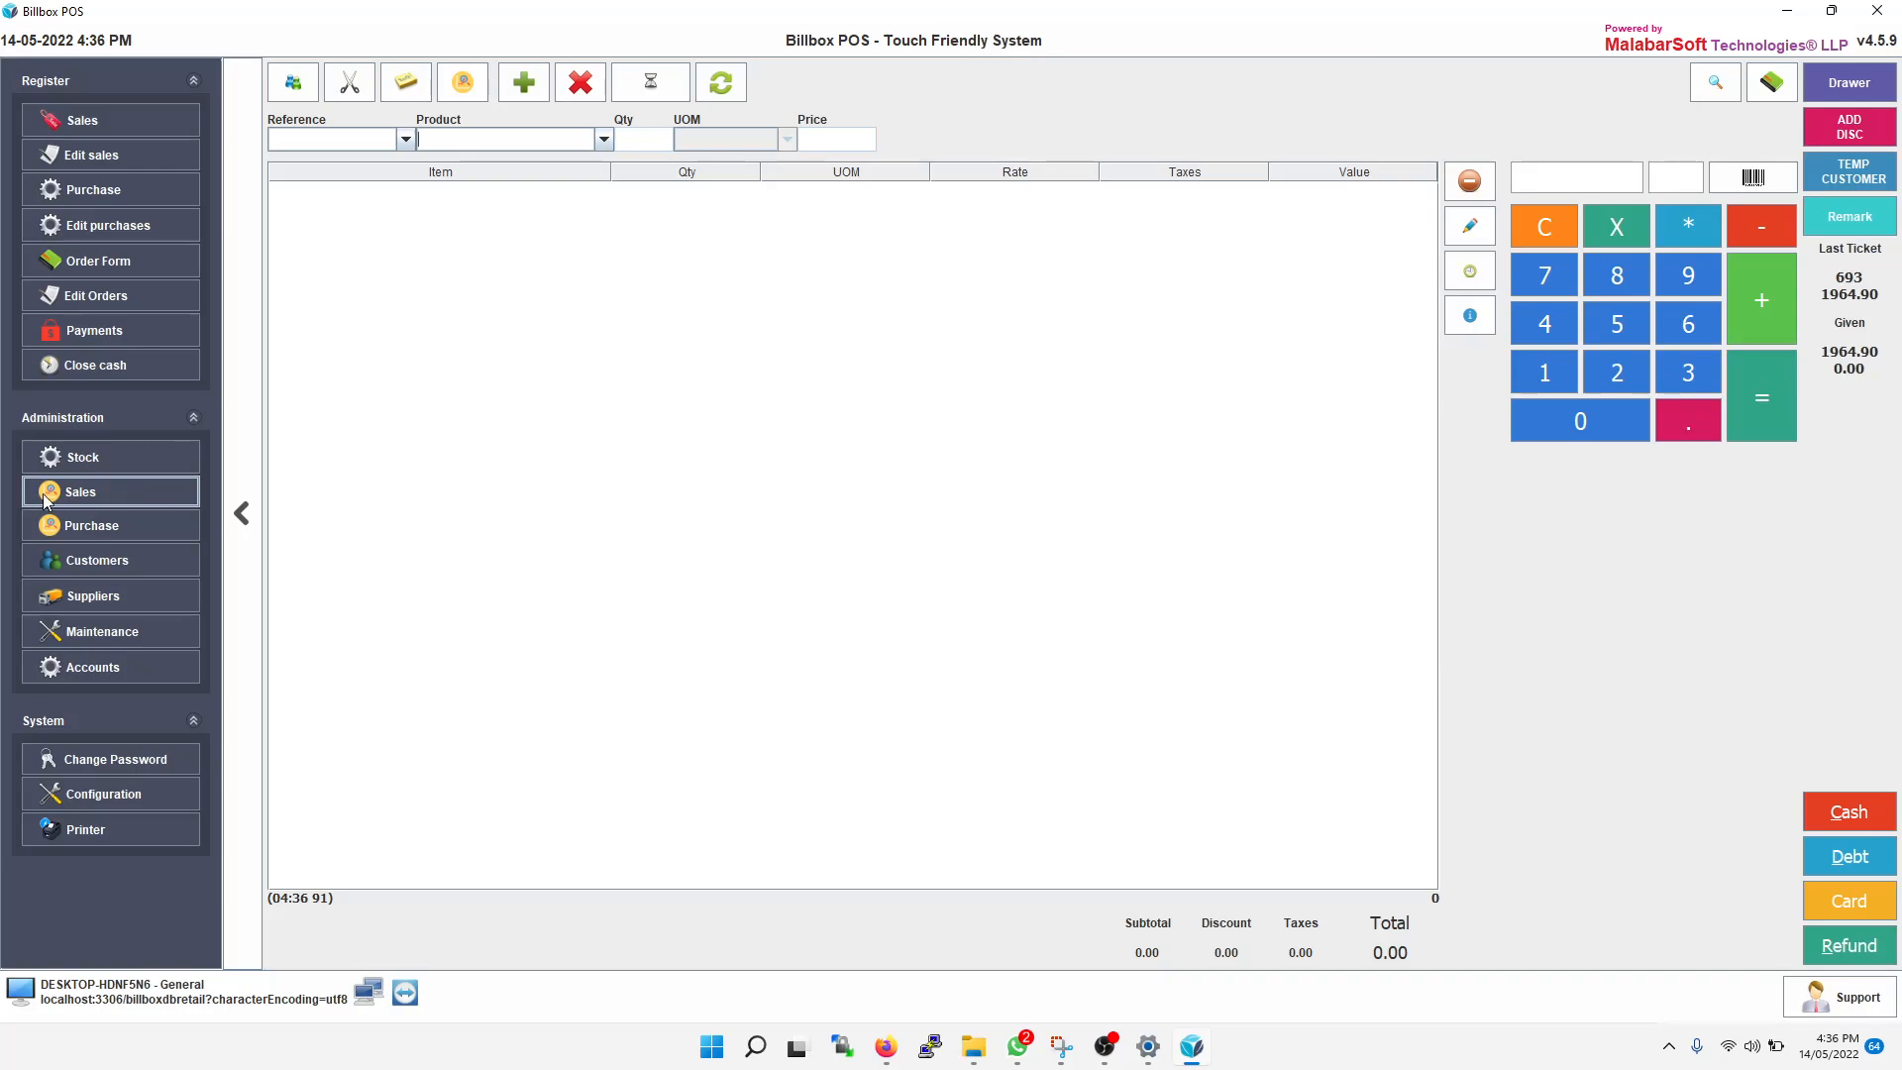
click(120, 498)
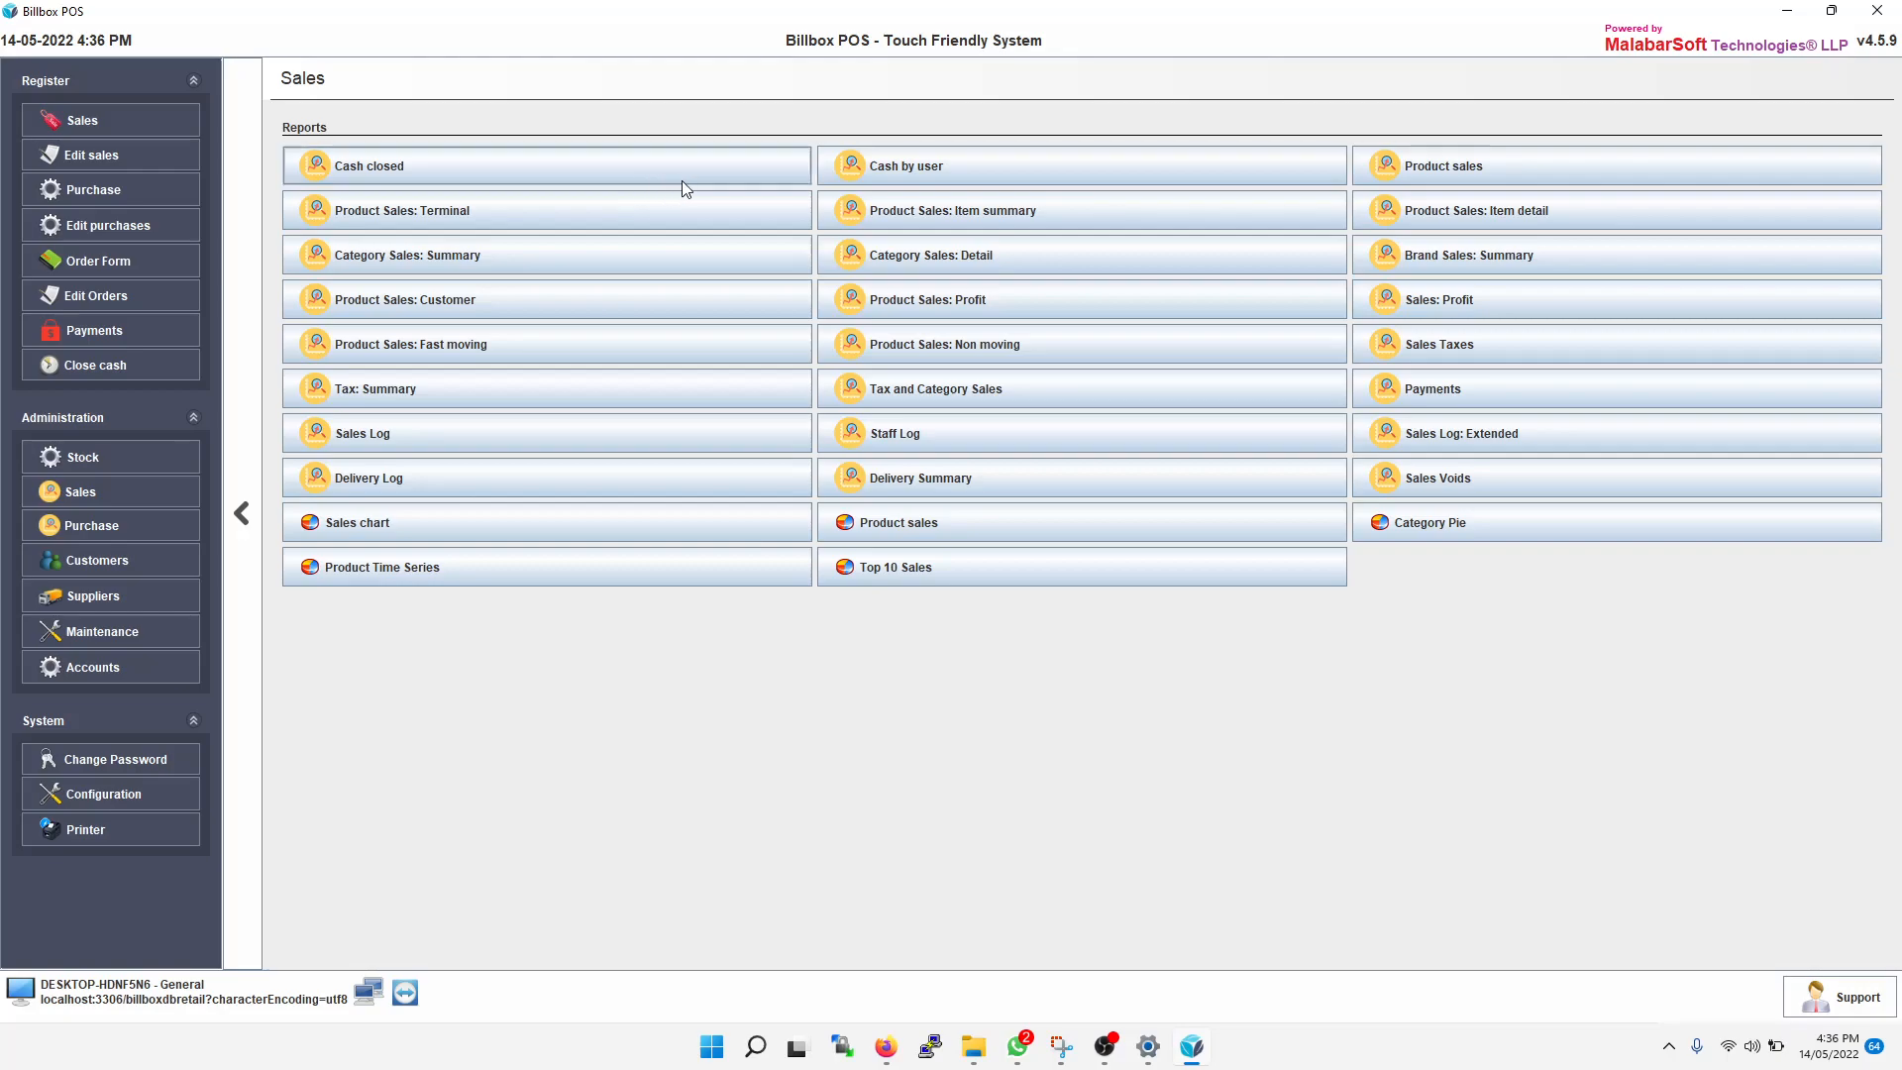
click(1512, 168)
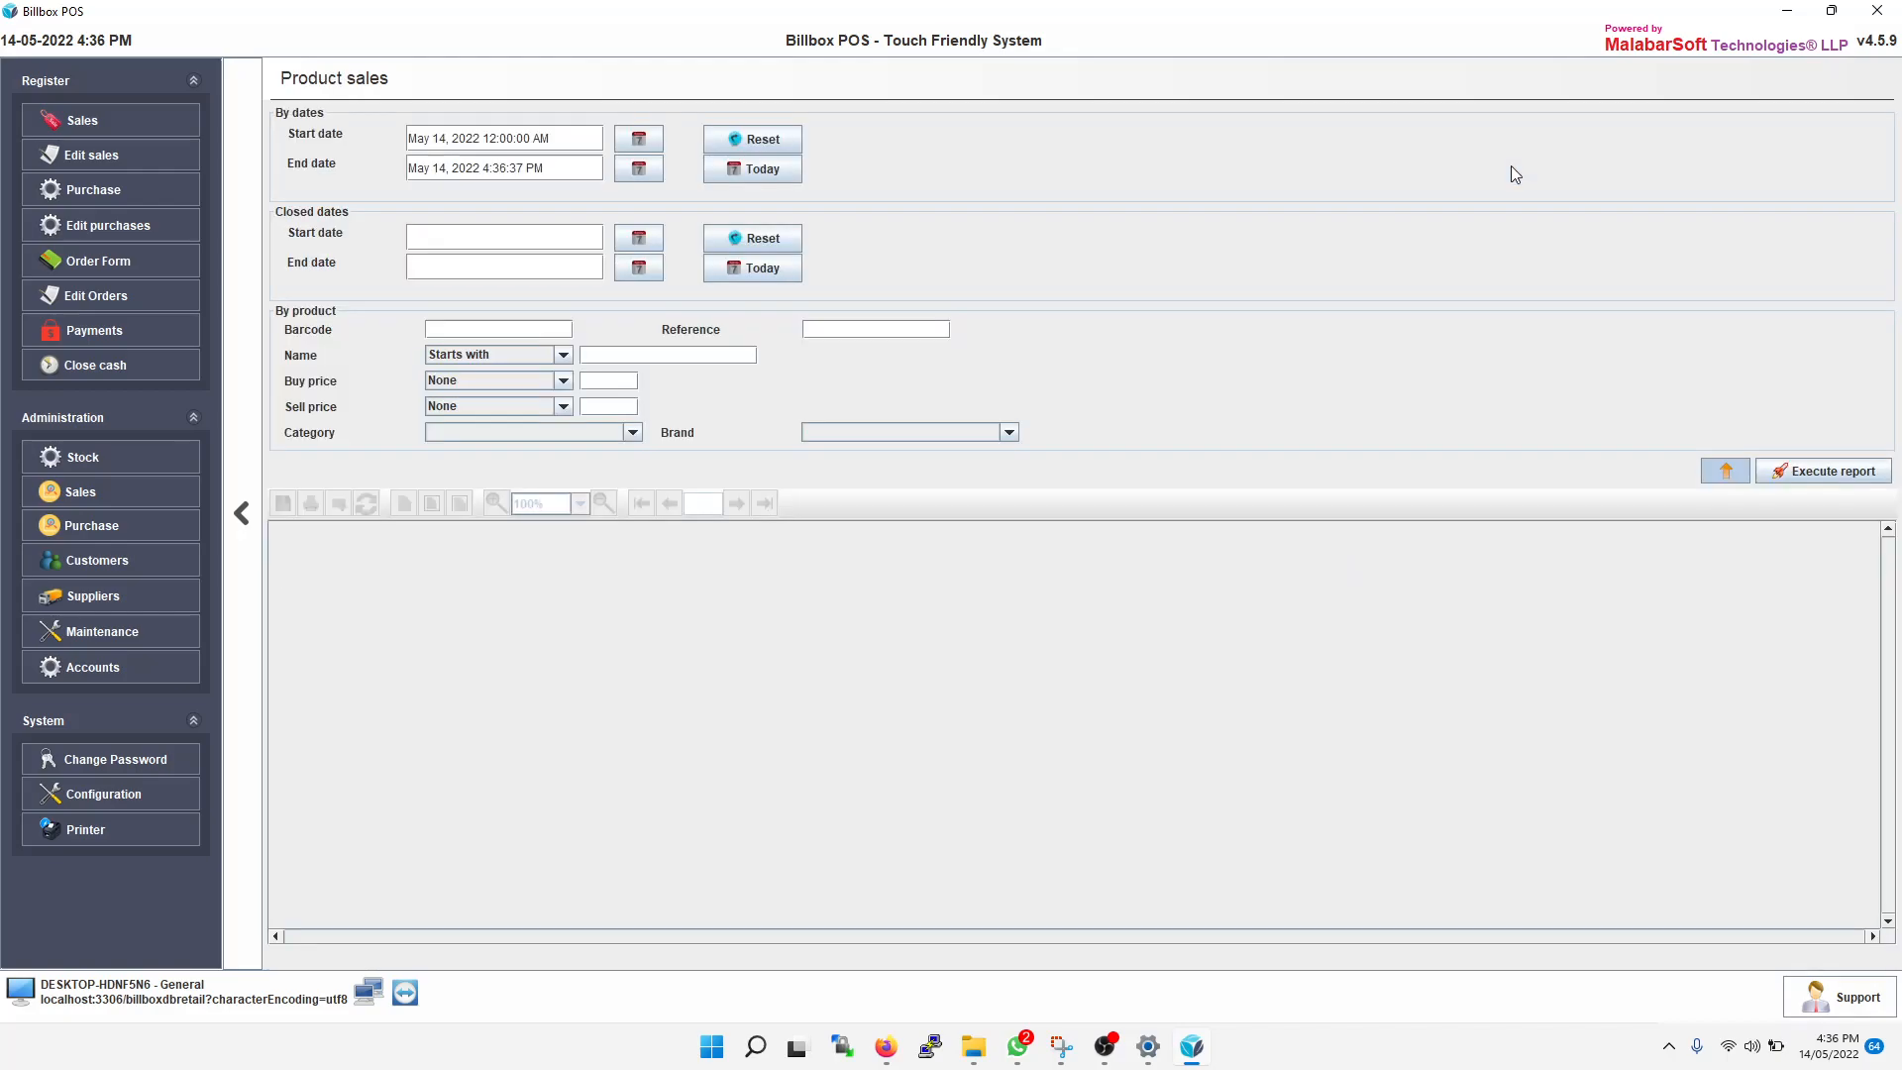
click(1831, 477)
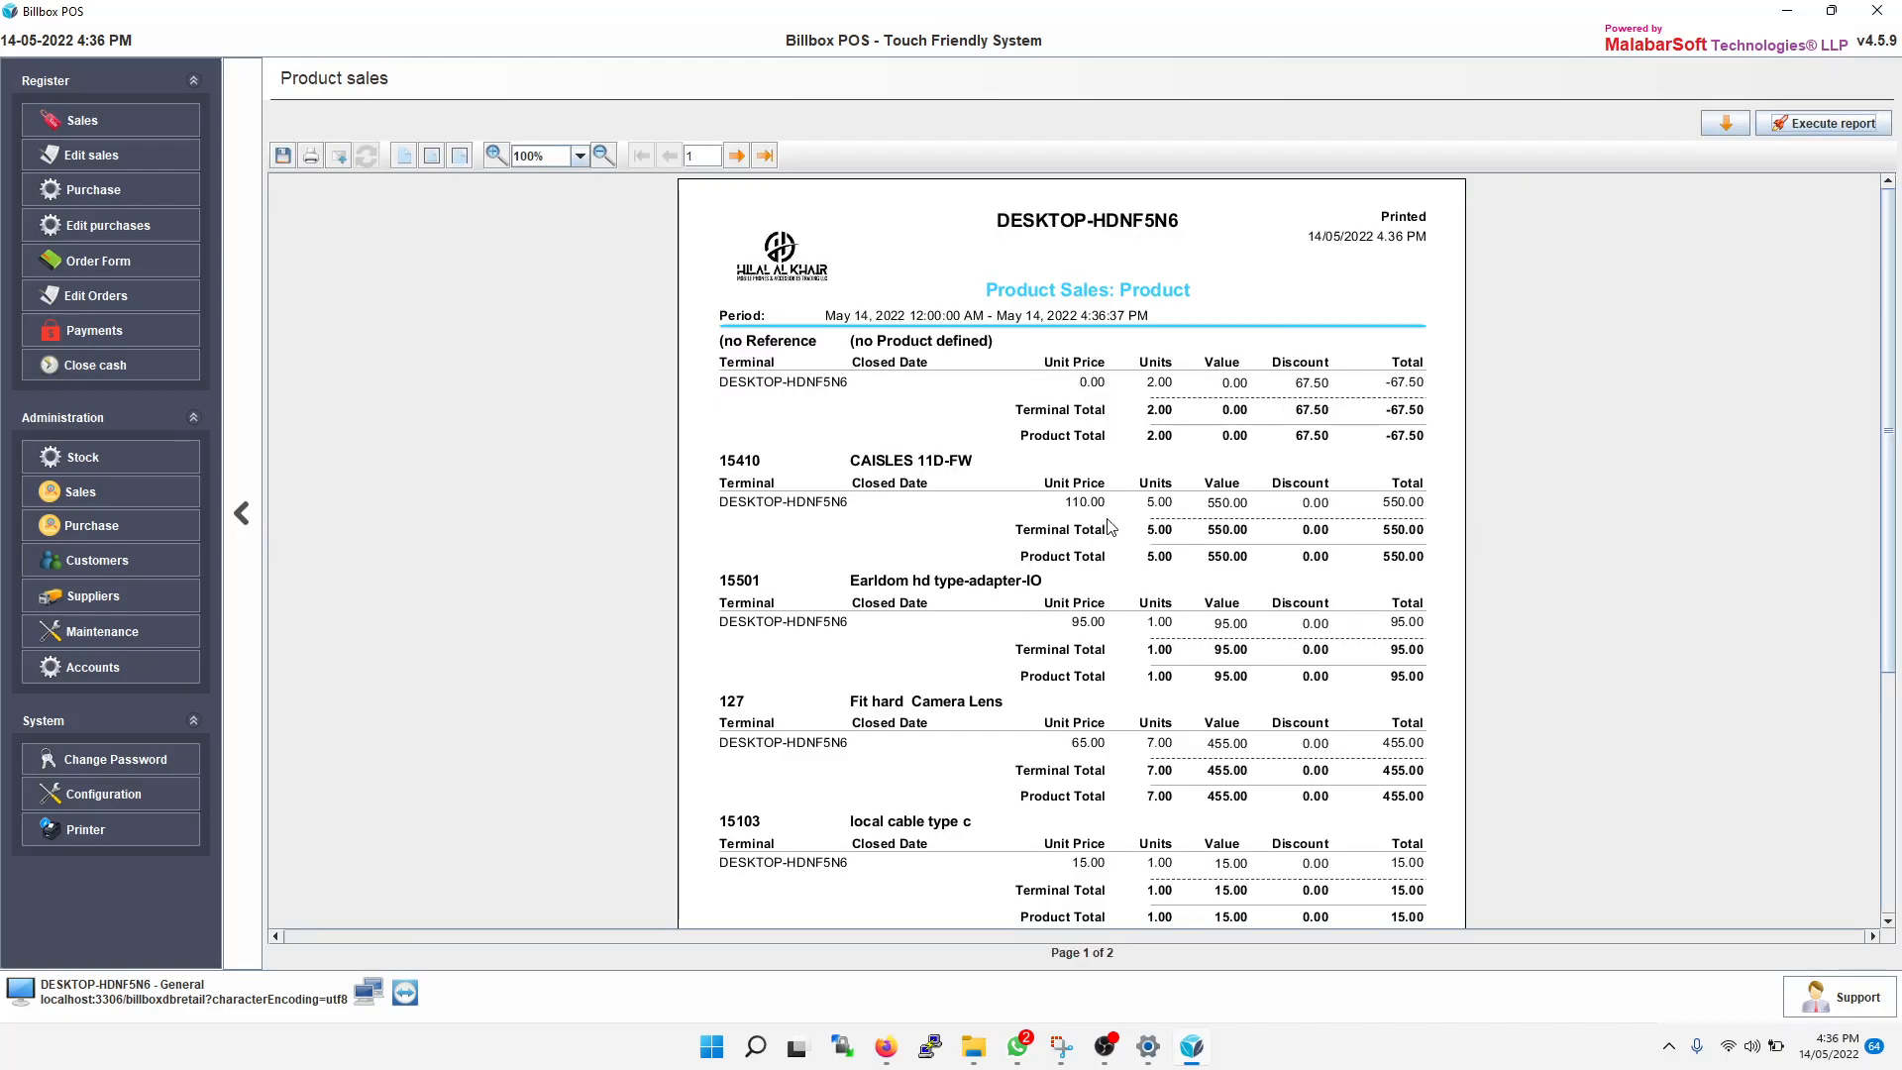
scroll(1109, 525, down, 1)
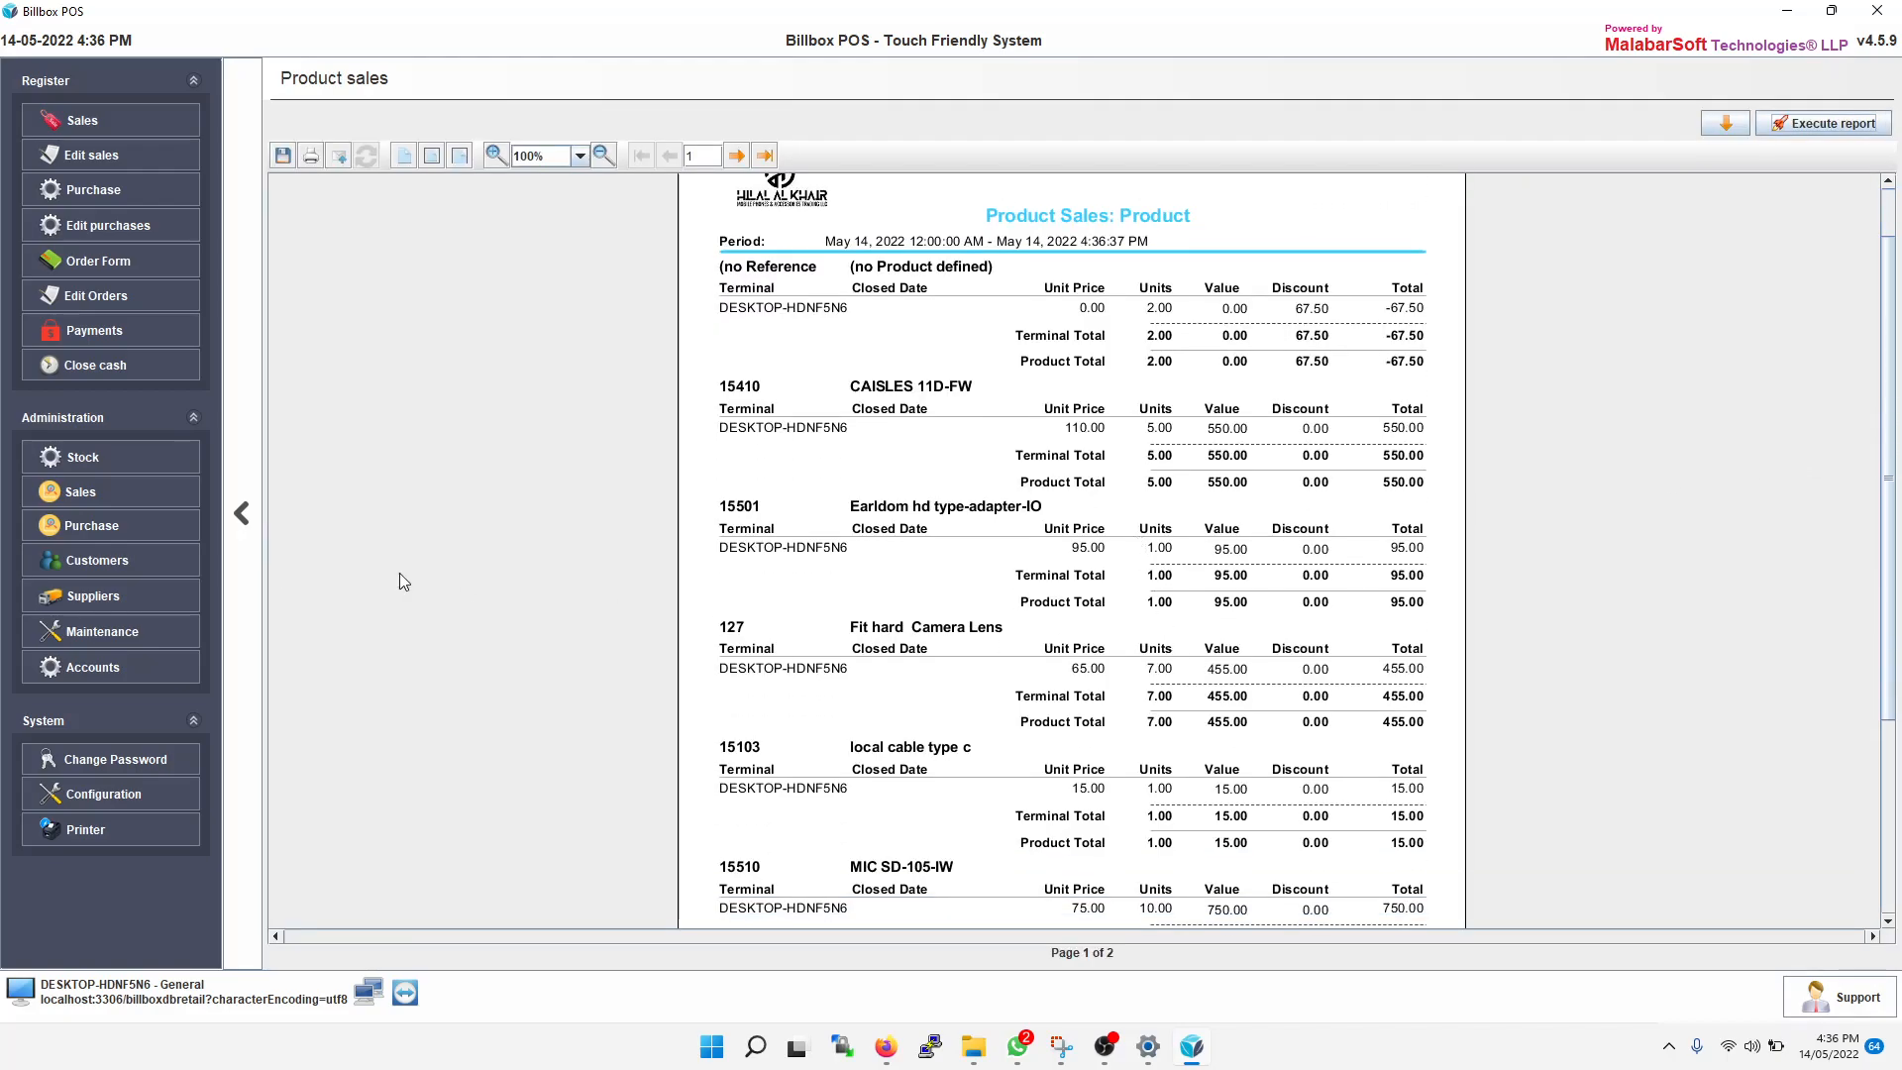
Run the Category Sales: Summary report for the current day and examine the units and totals per category.
click(109, 492)
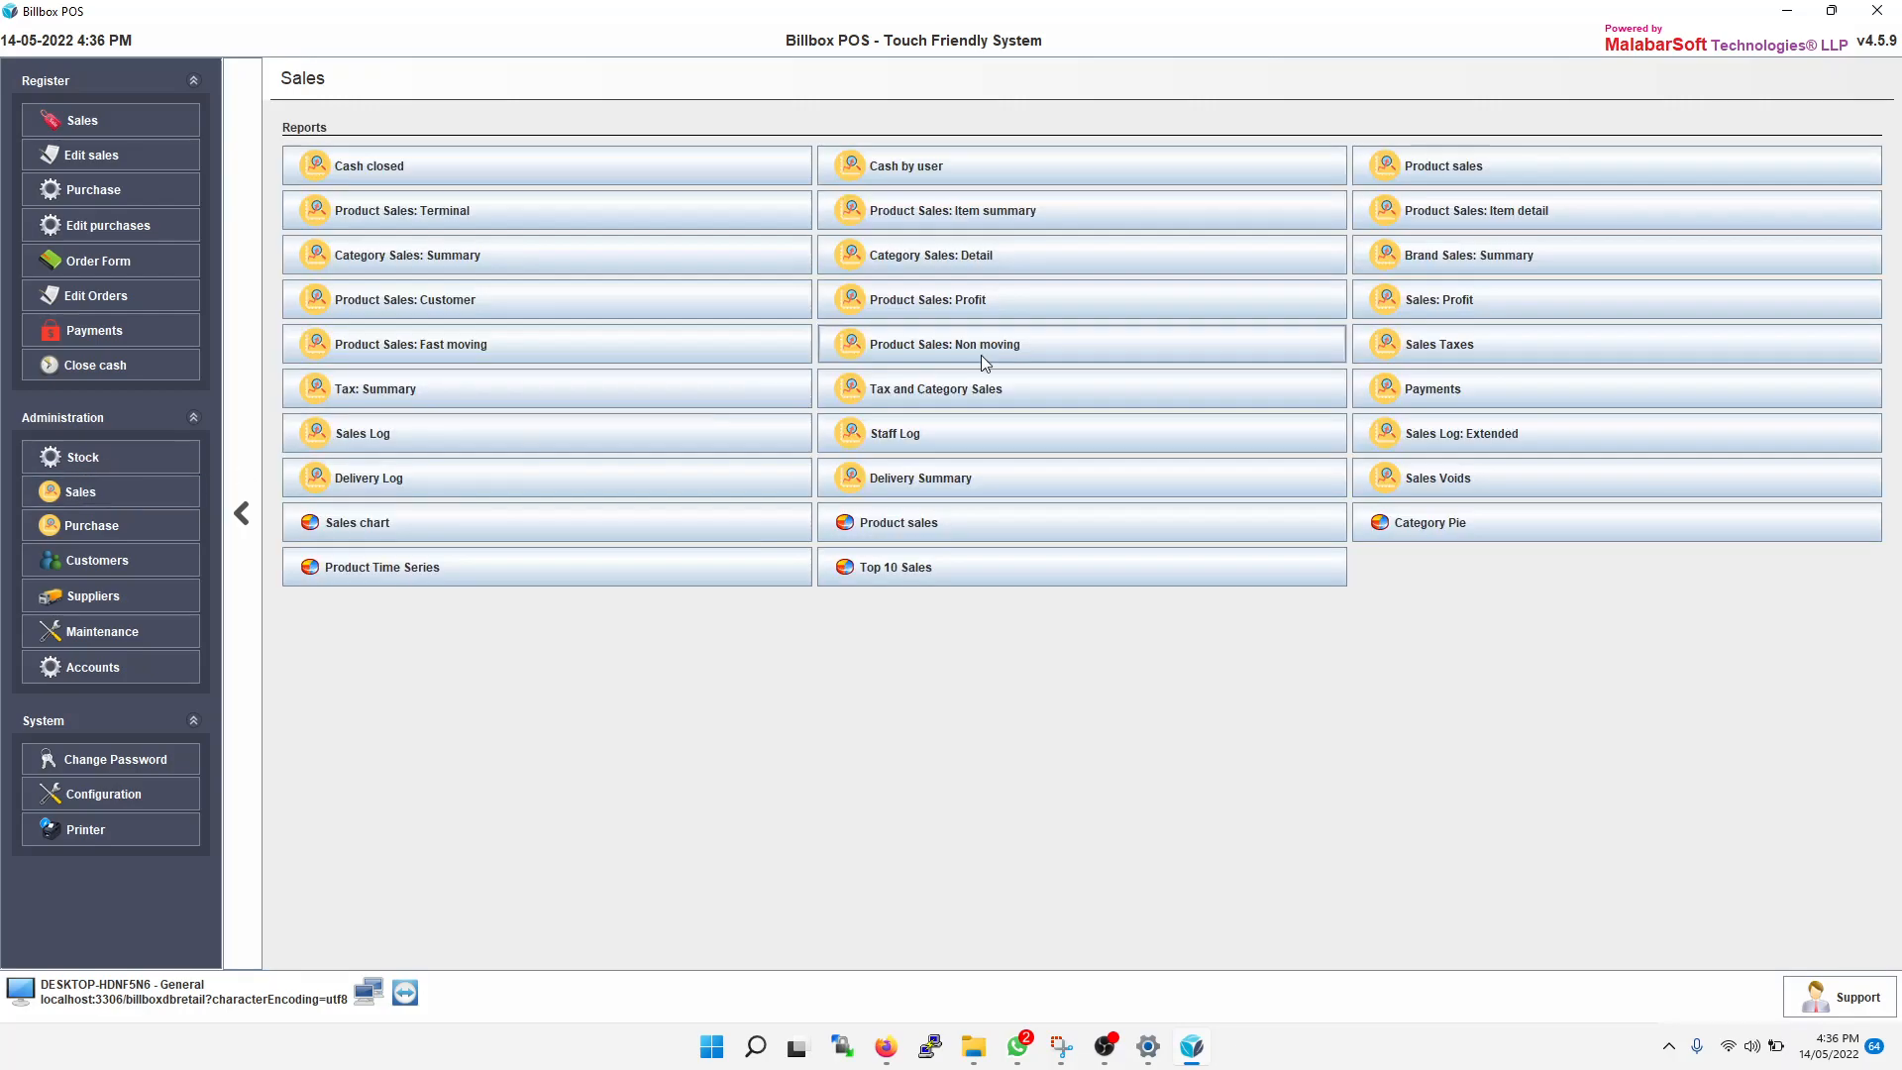
click(381, 260)
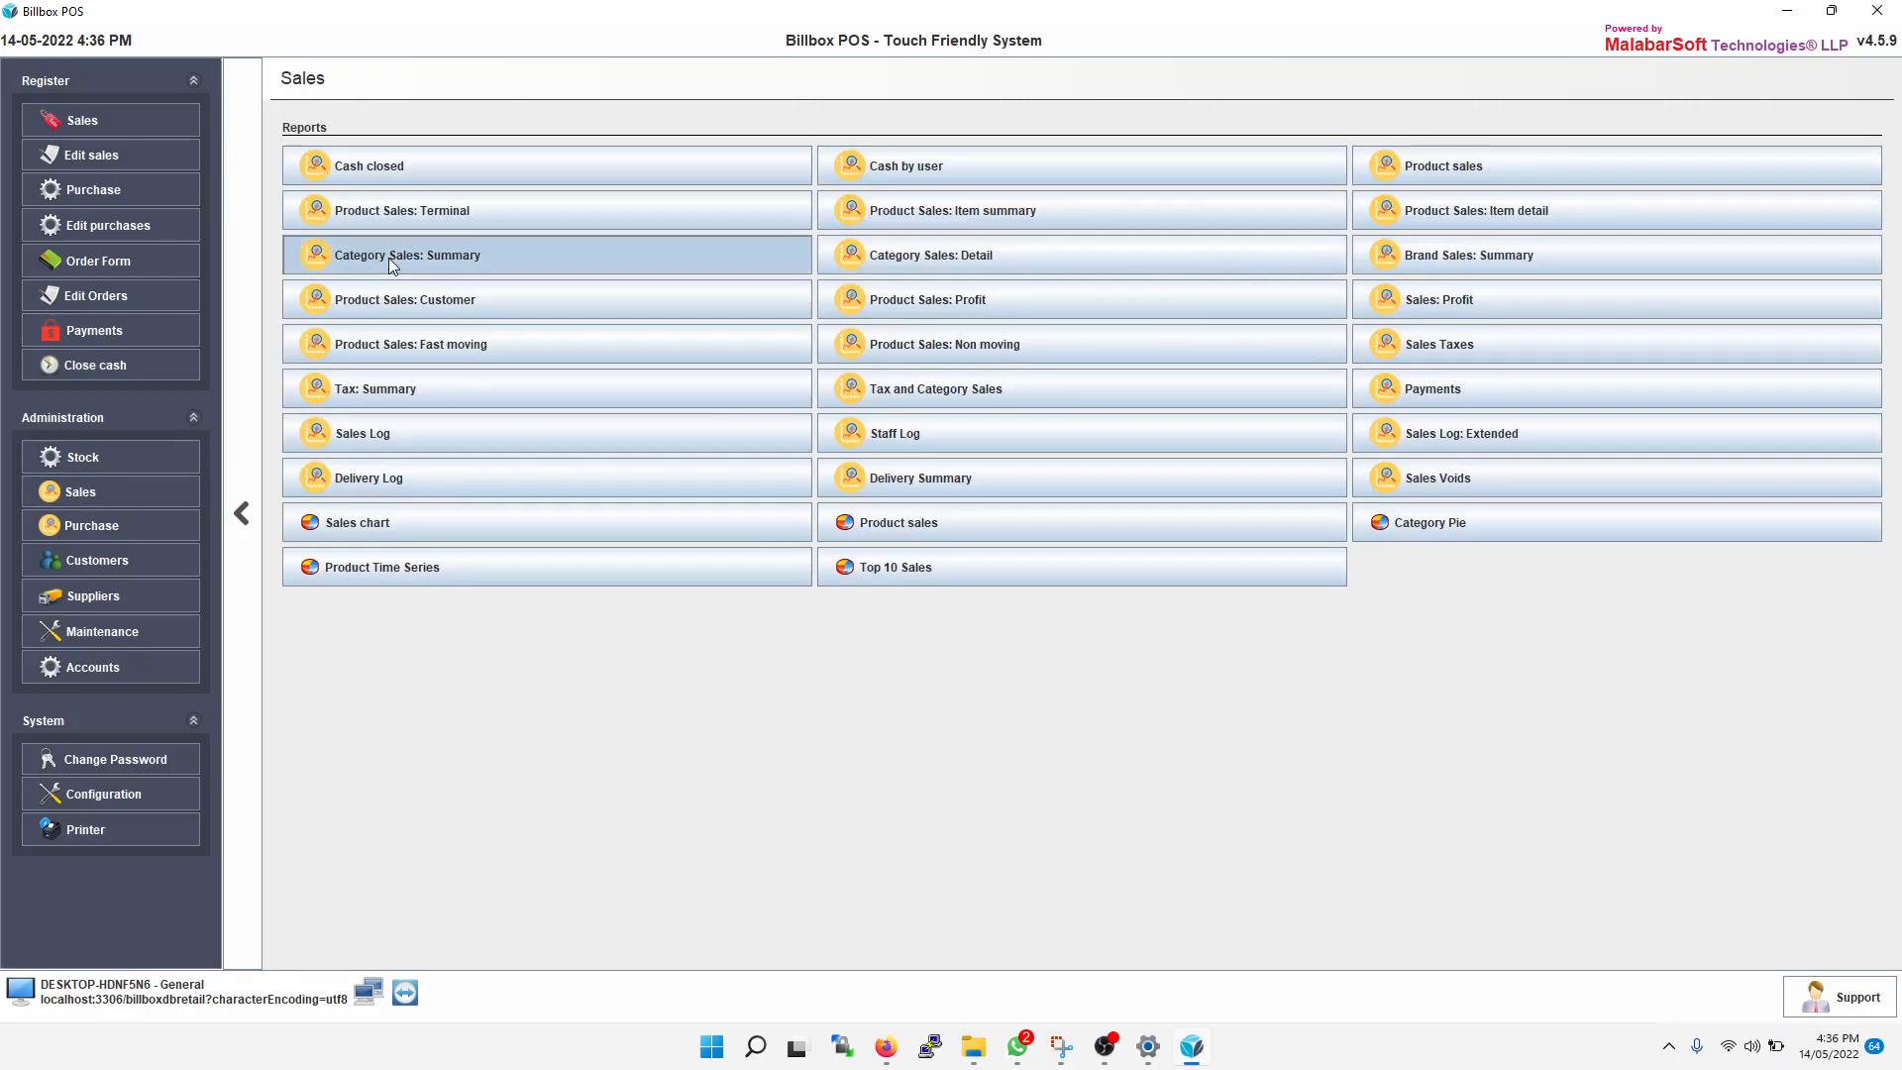
click(1791, 226)
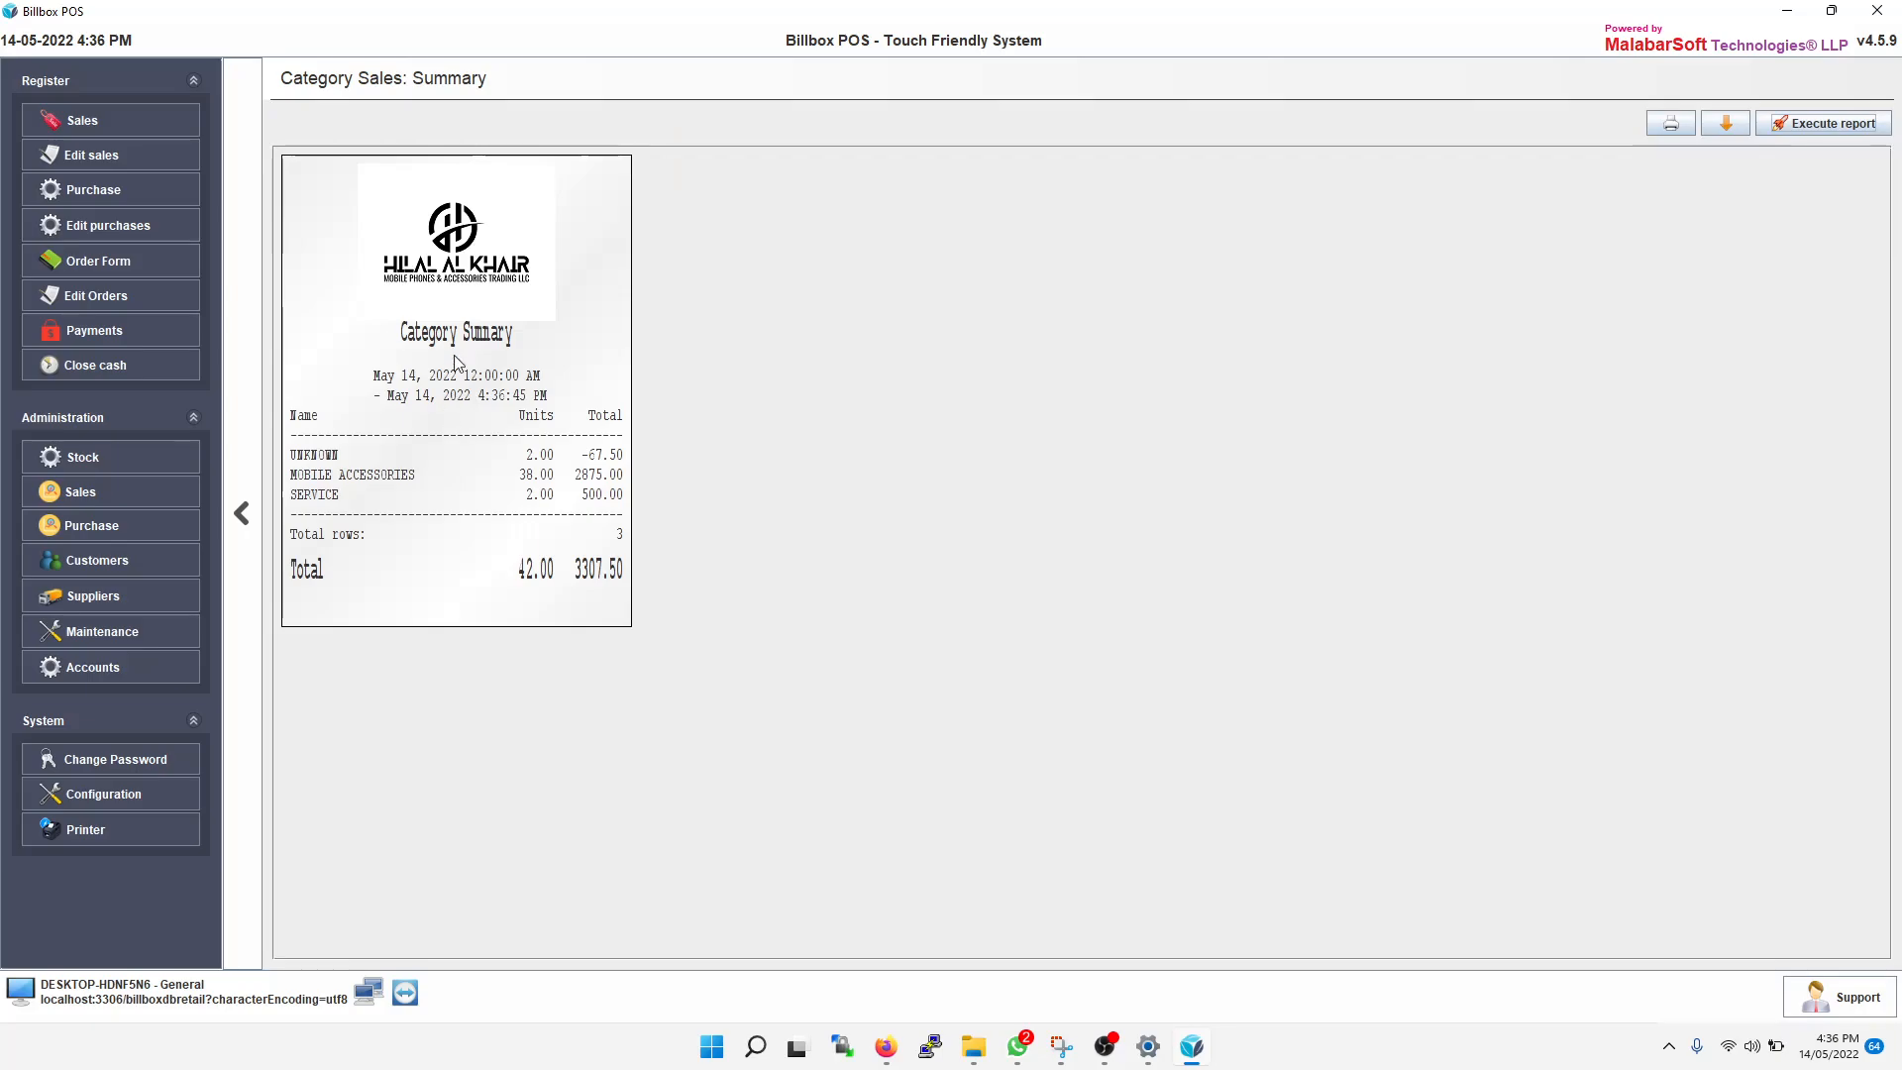
Review the counter's close cash figures and the Customer B invoice shown on the screen printer.
click(104, 371)
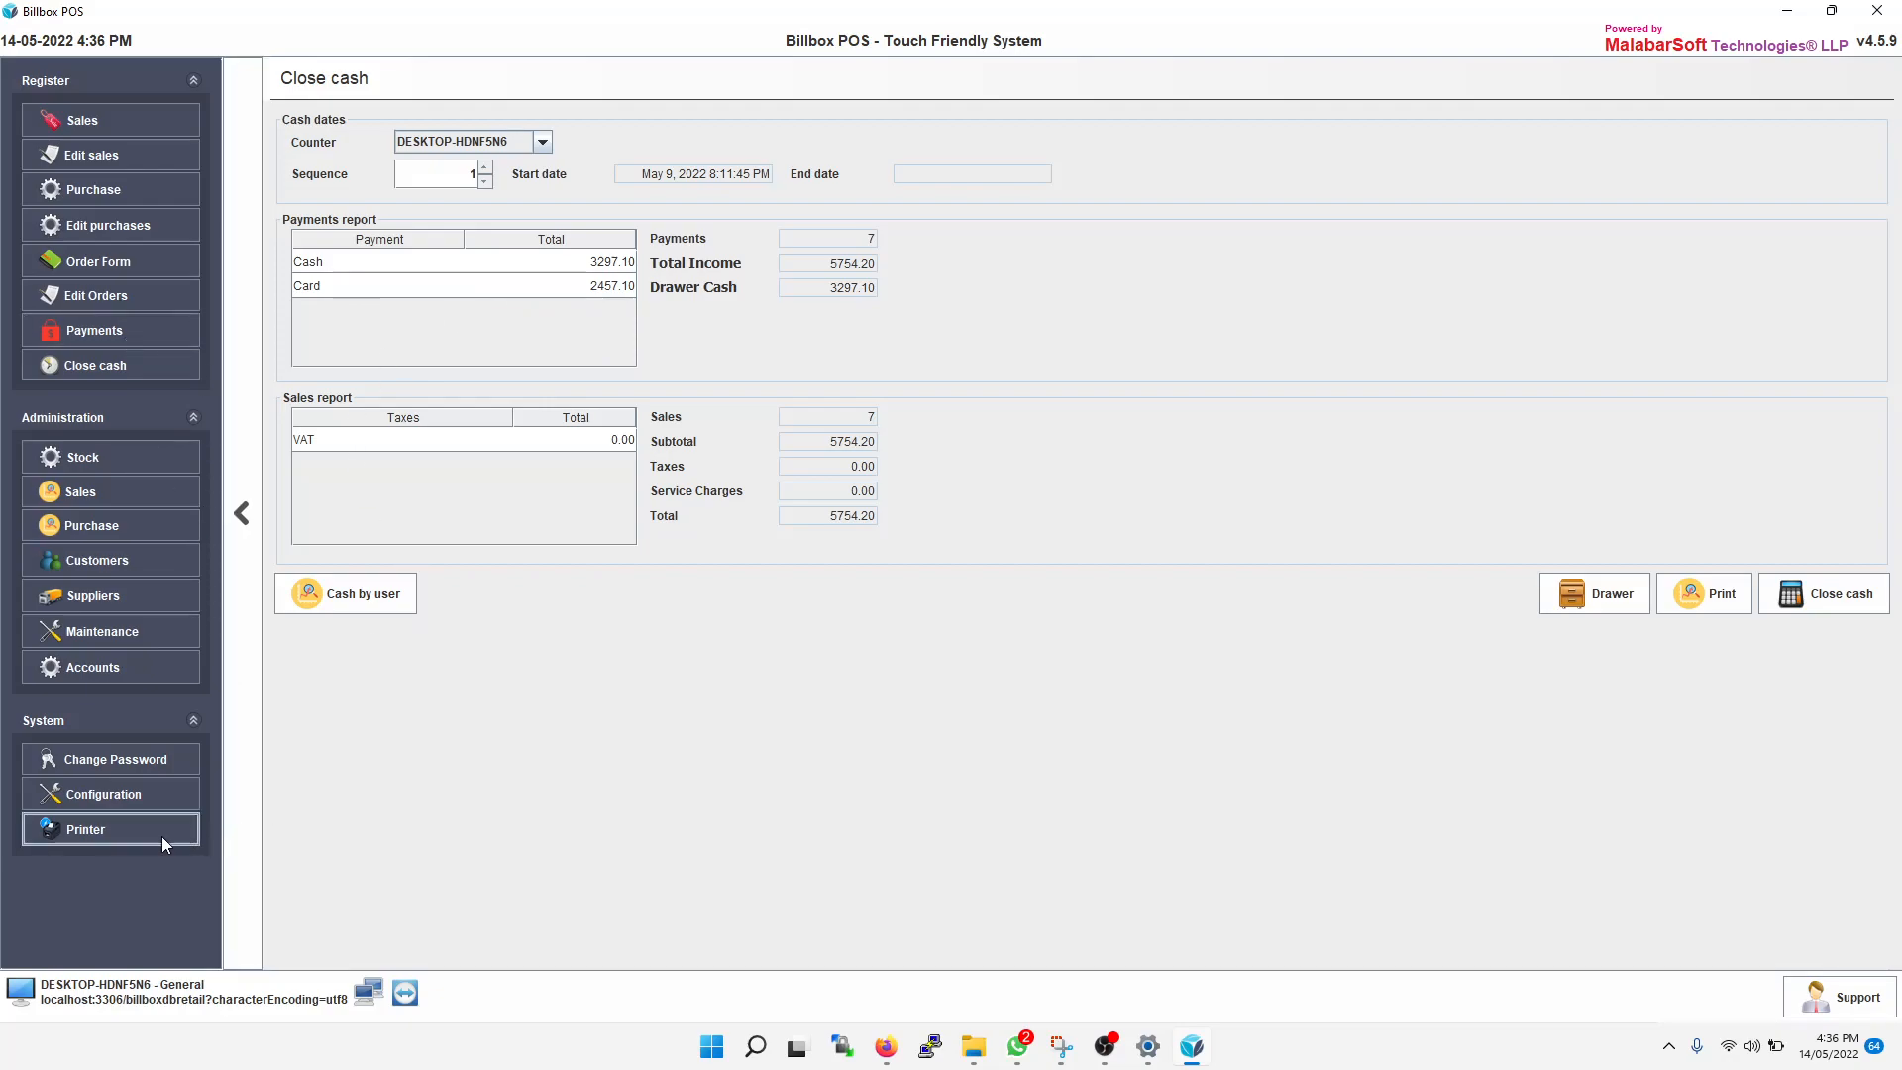
click(88, 831)
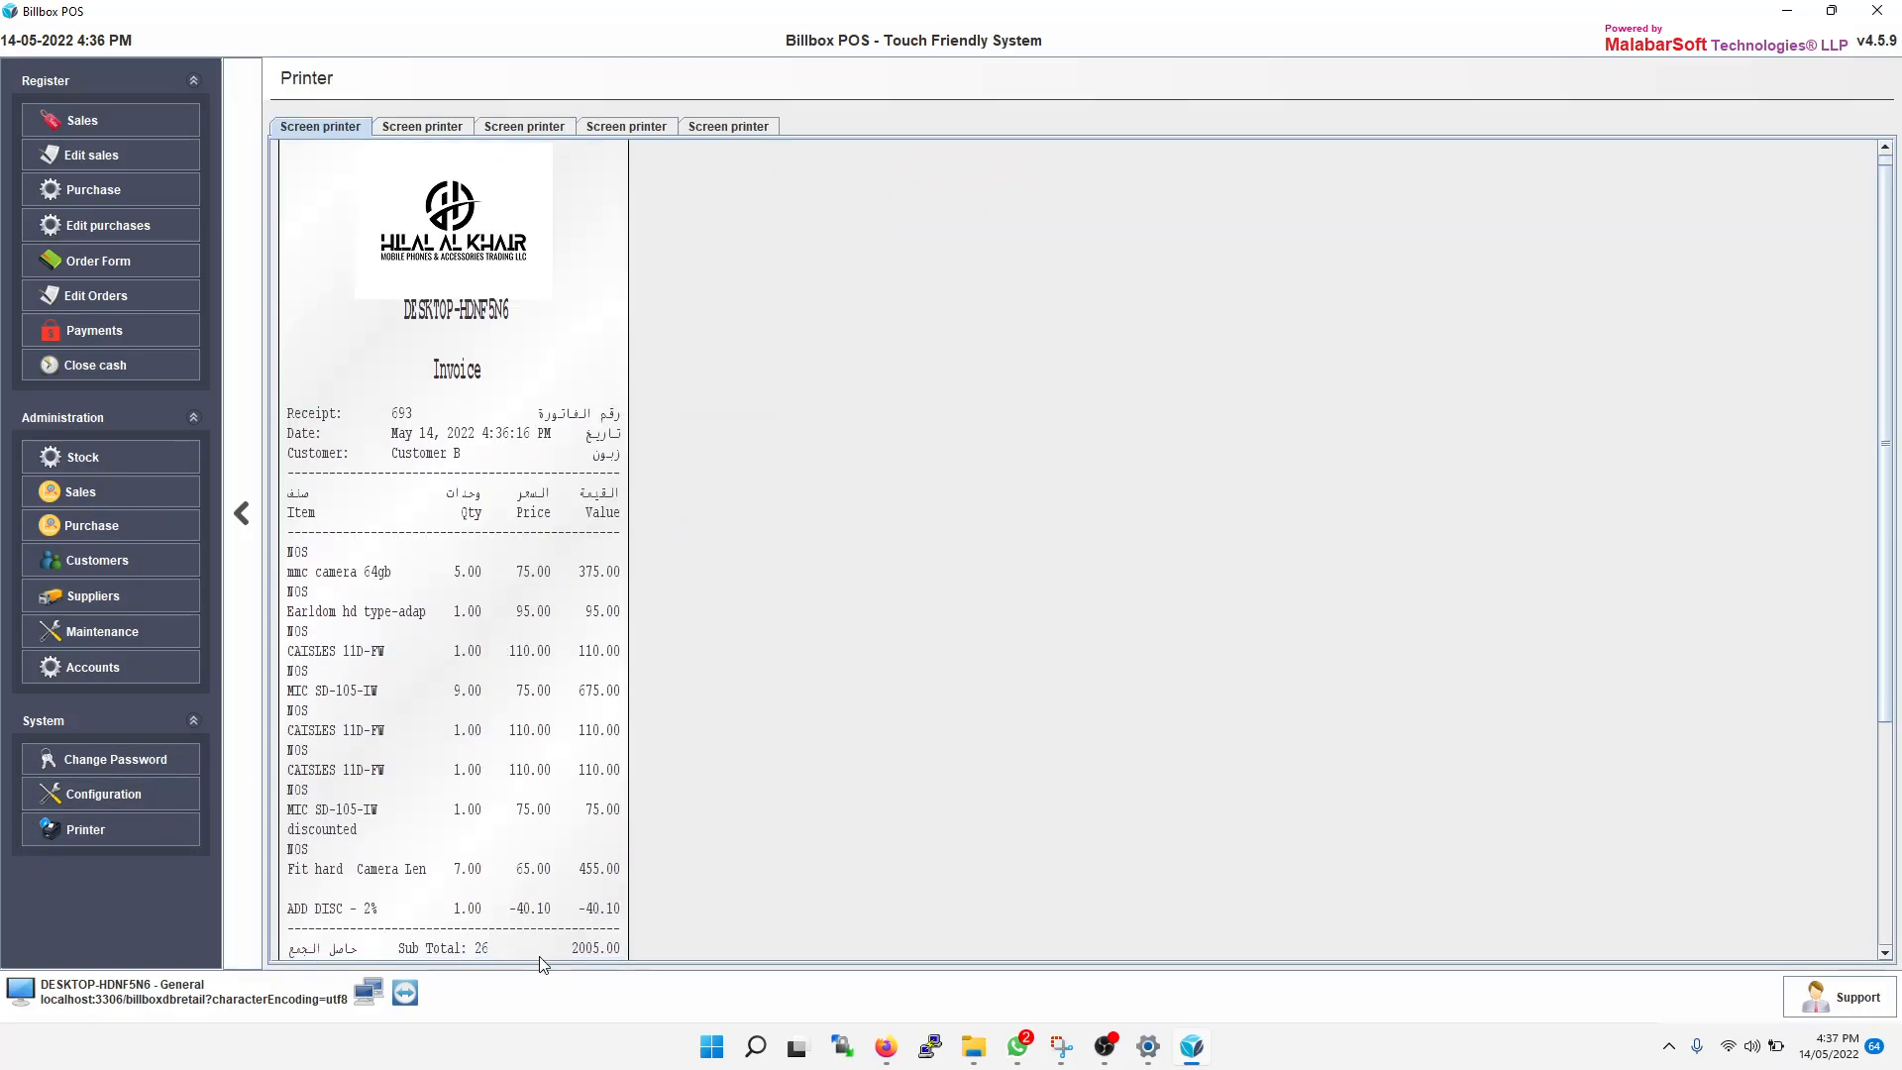
Examine the device choices for the main printer and the scanner in the peripherals configuration, leaving both settings unchanged.
click(135, 794)
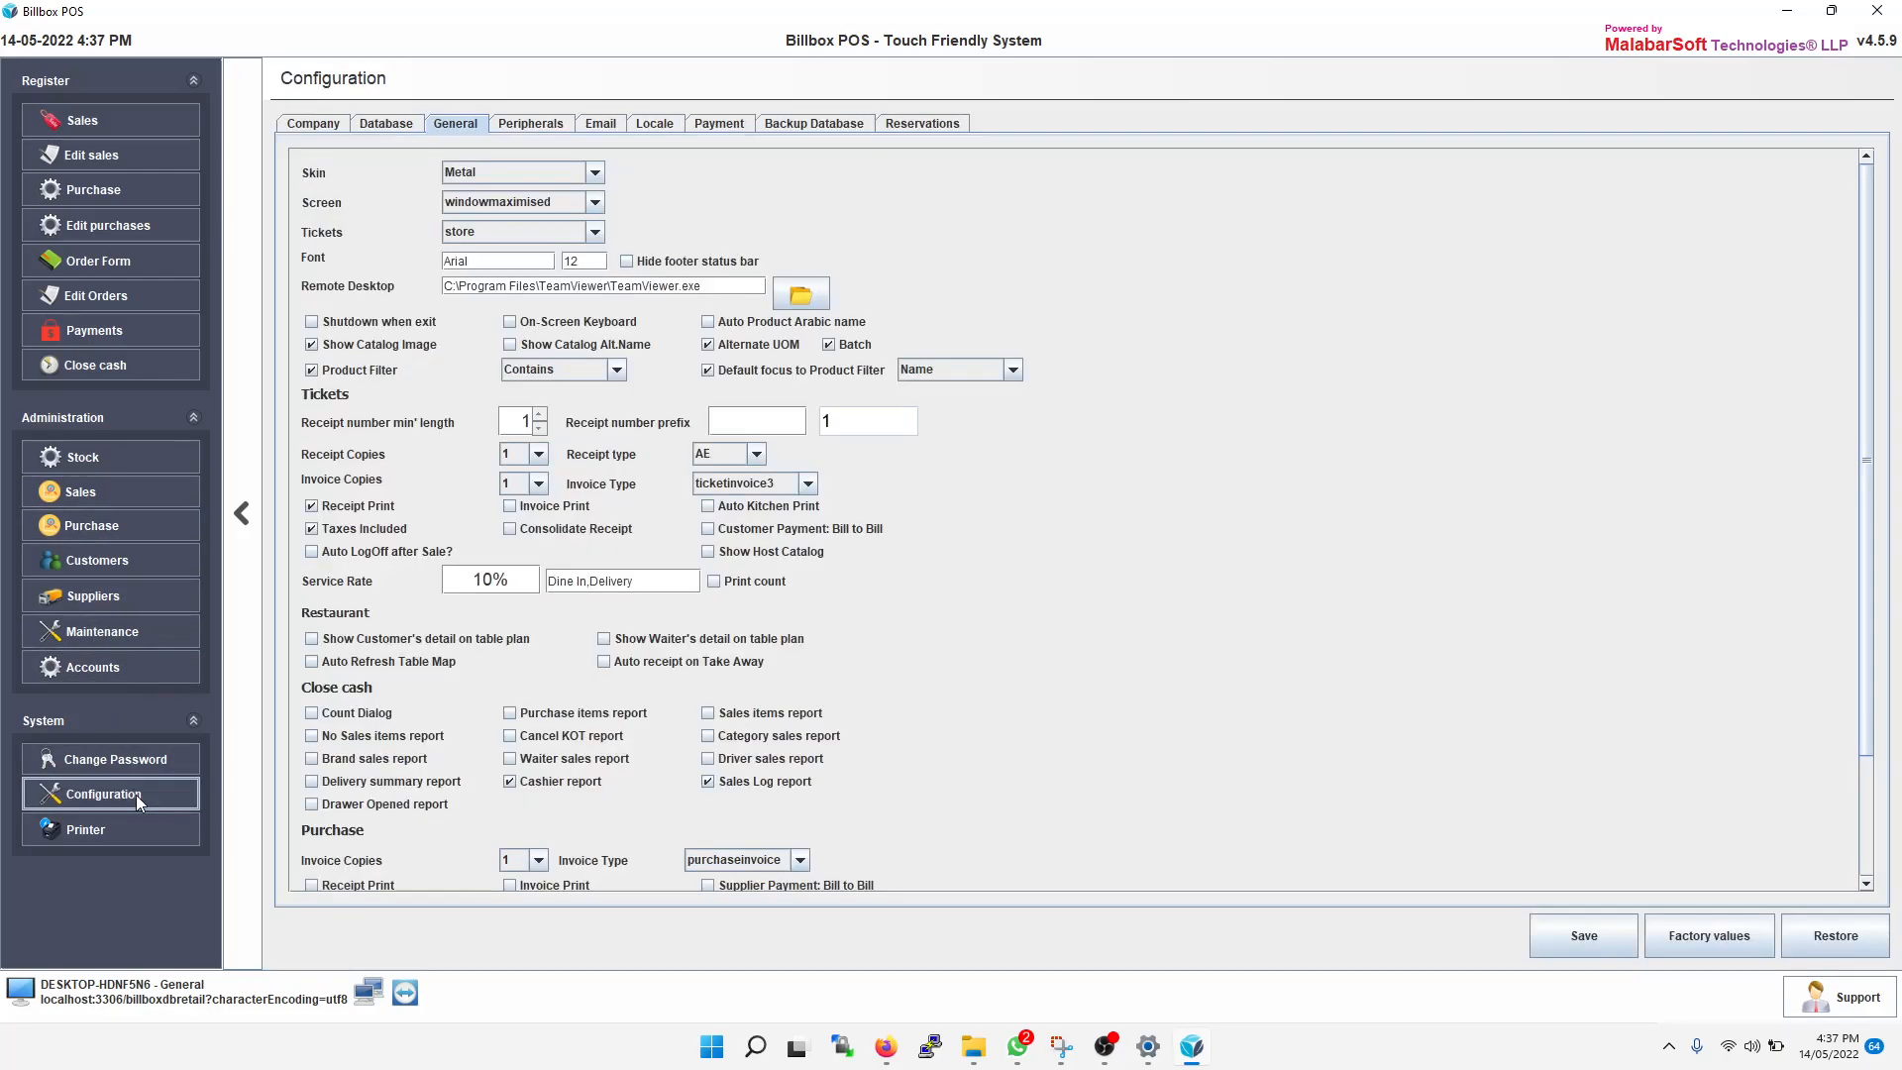
click(512, 126)
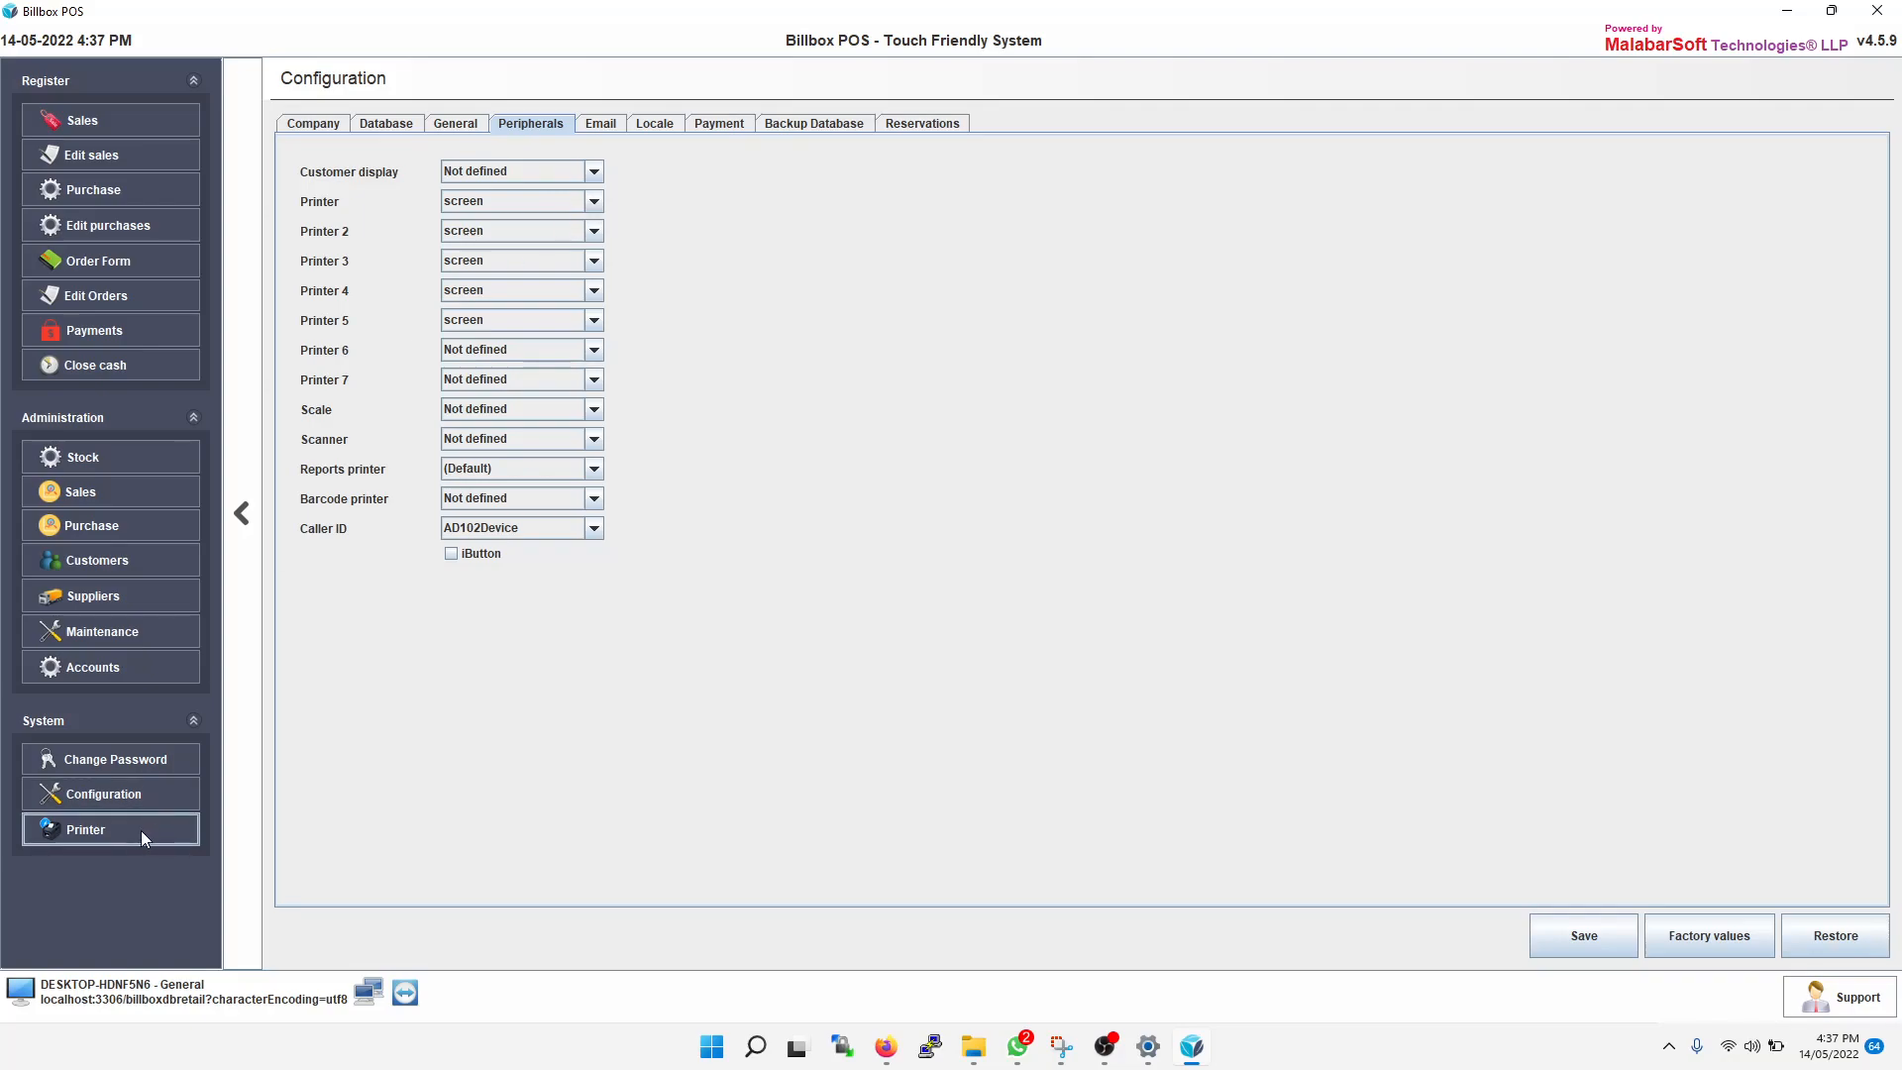
click(594, 202)
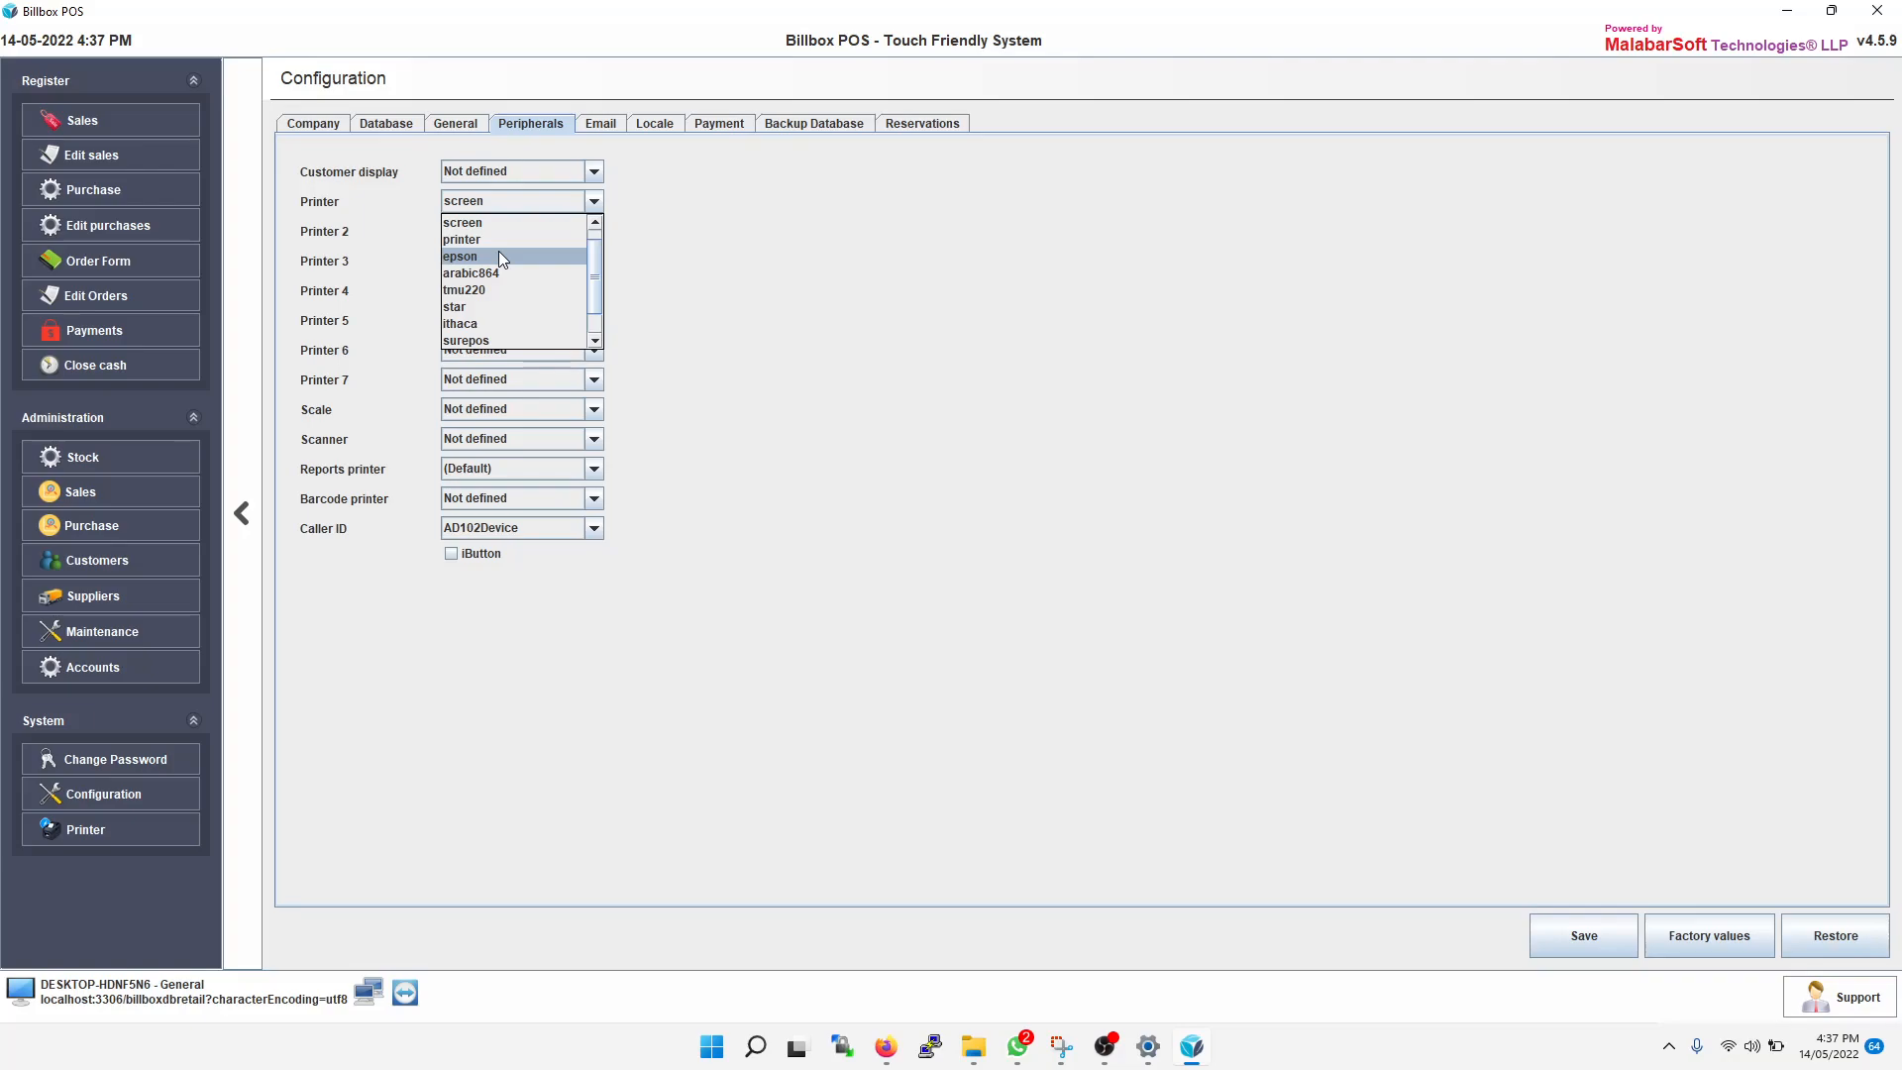
click(707, 248)
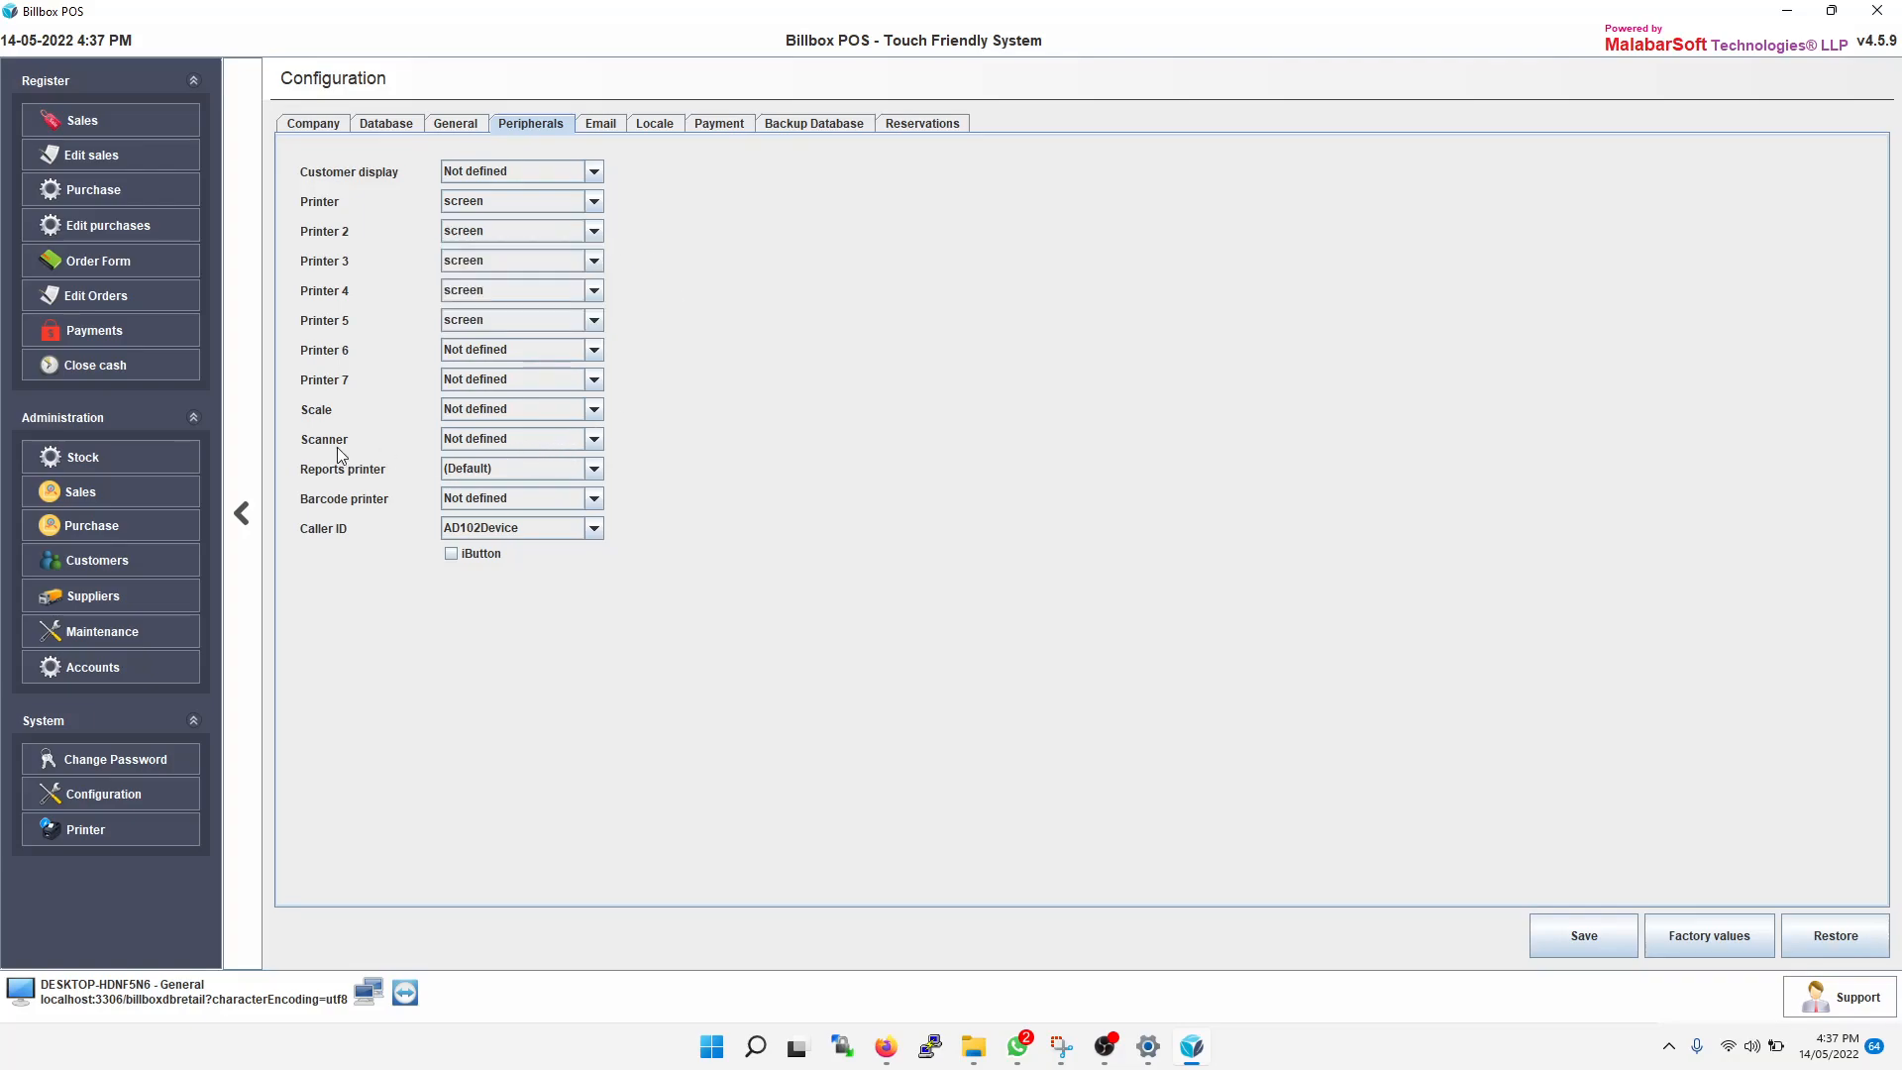
click(594, 440)
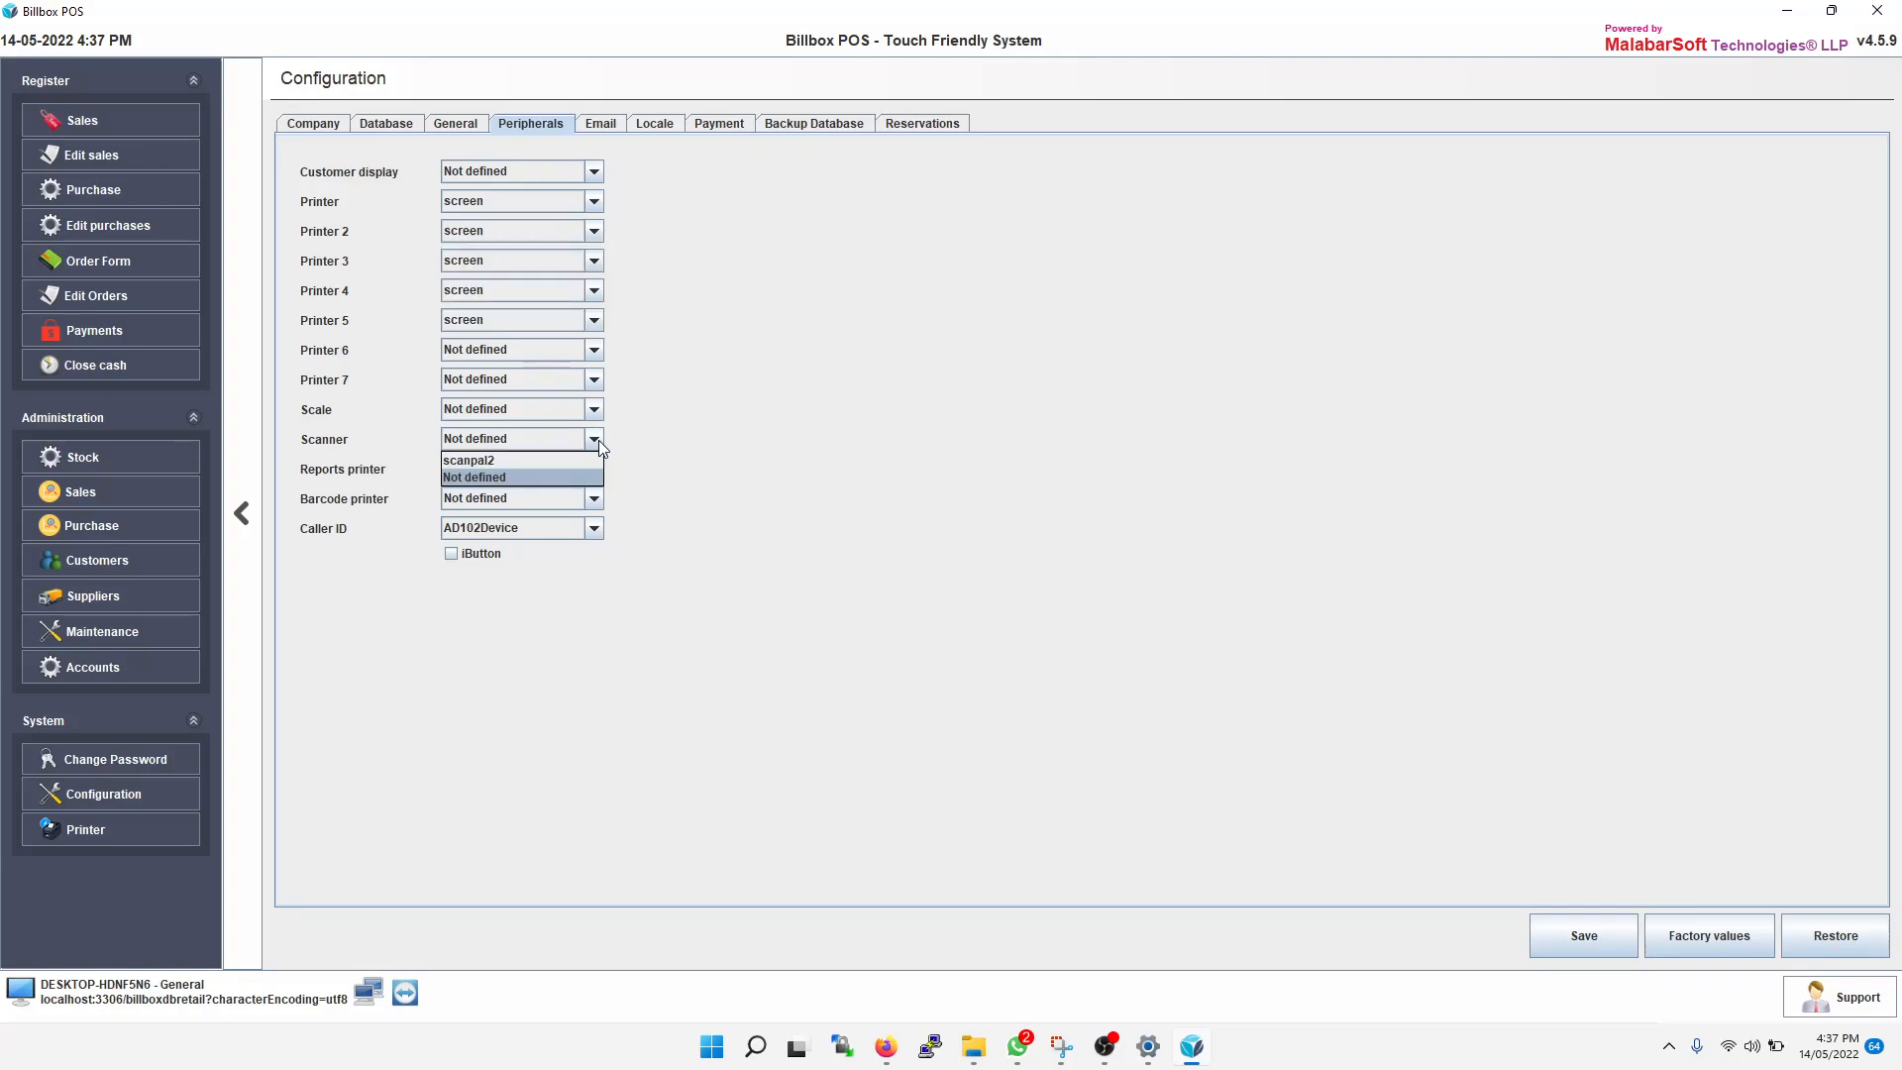
click(671, 428)
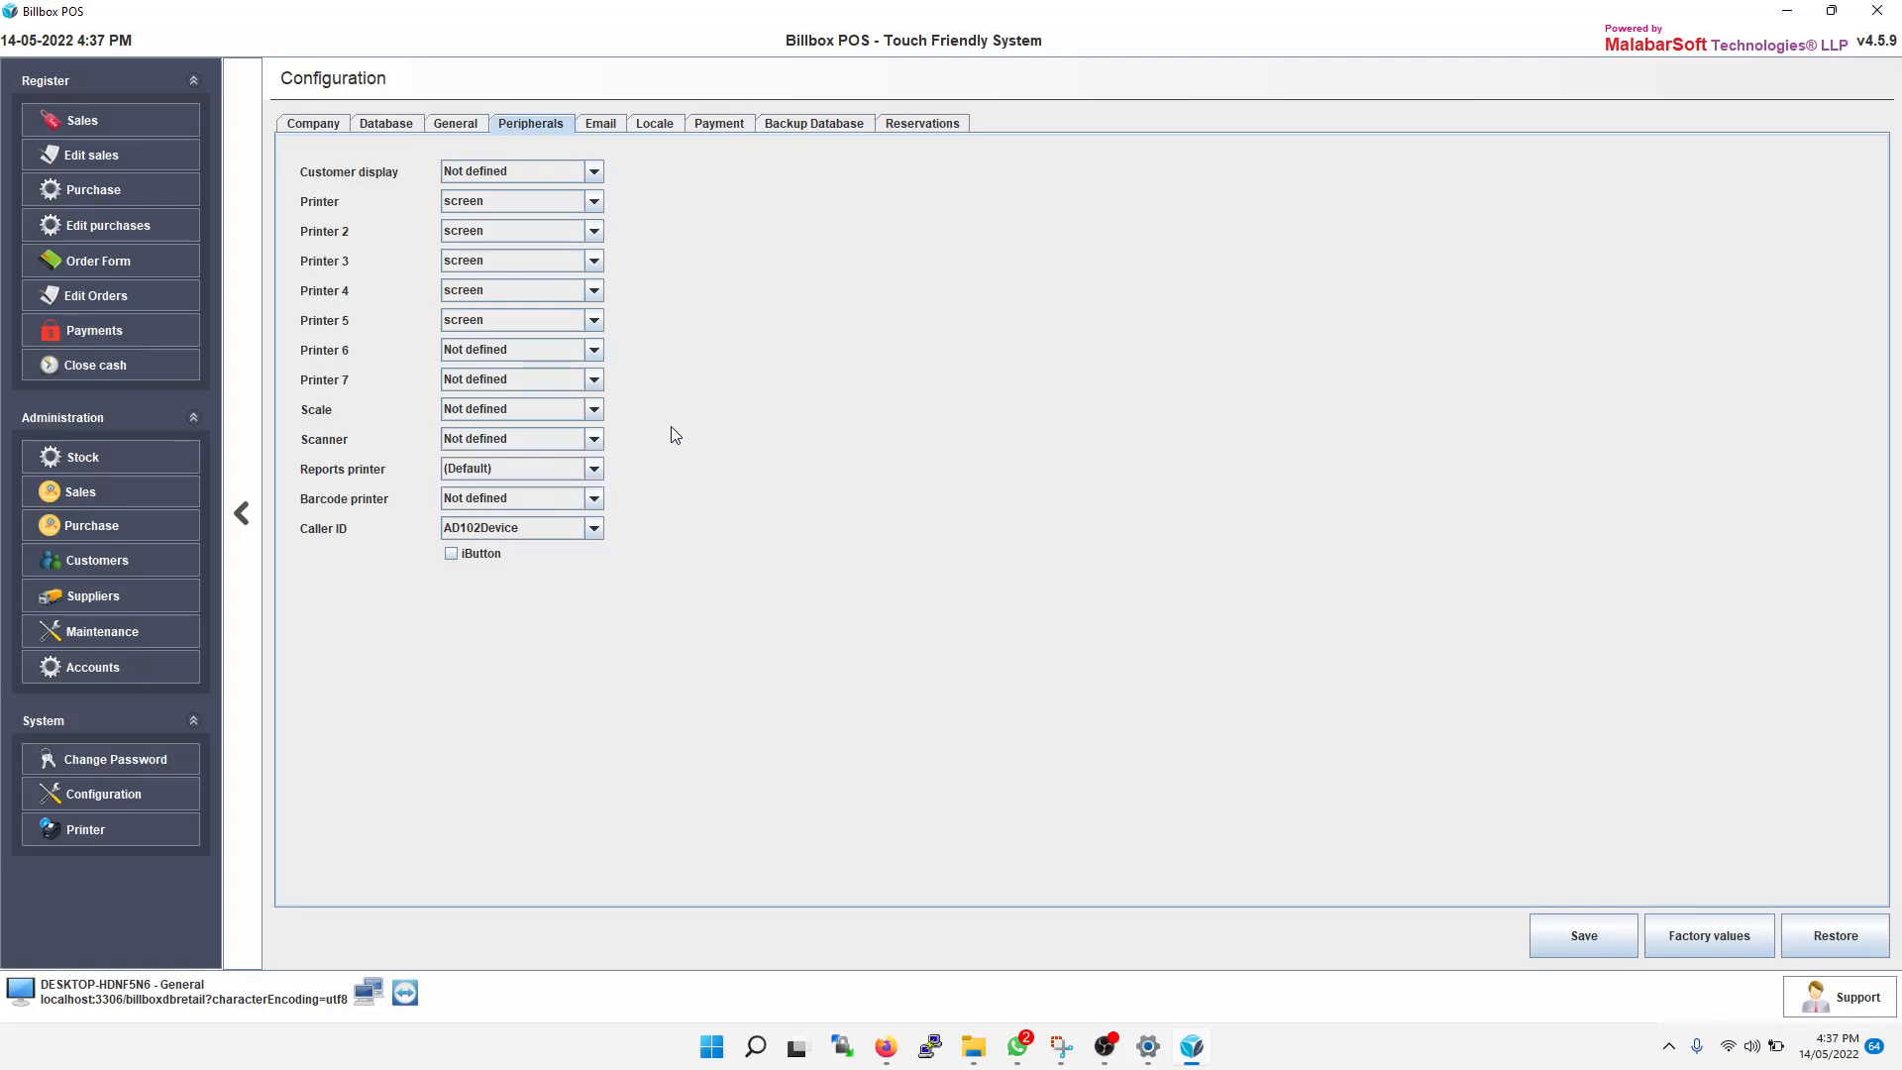